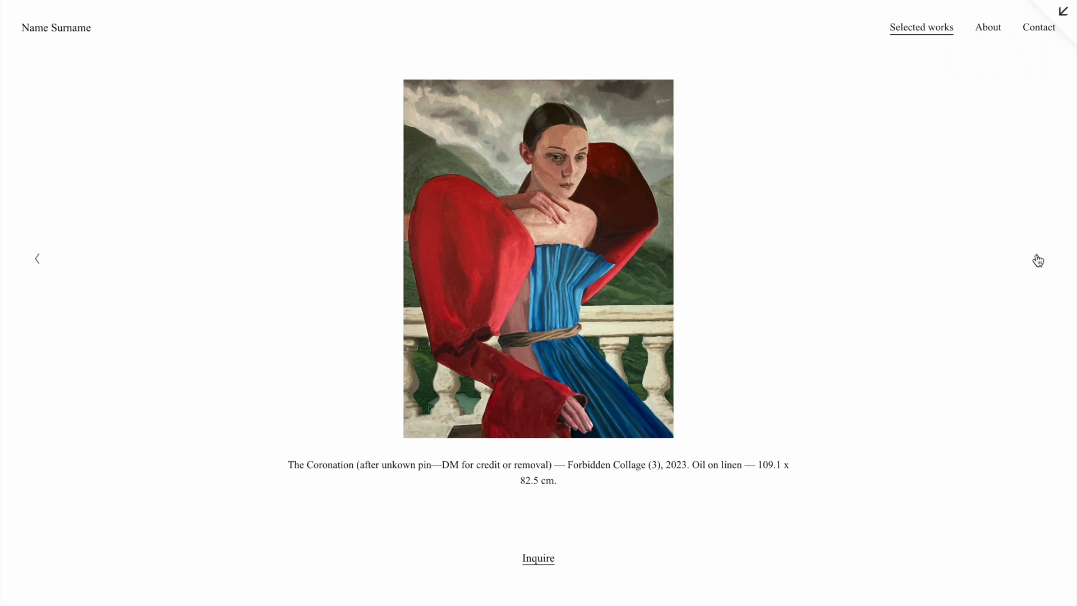
# - Look through the bio and CV on the About page, and open the Contact page
pyautogui.click(1037, 260)
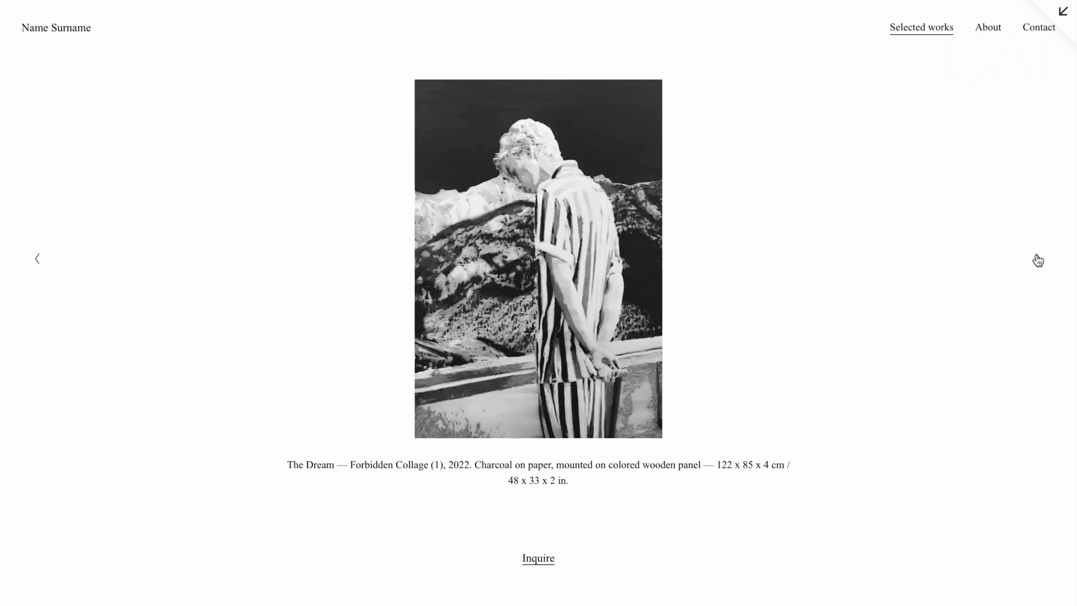
pyautogui.click(986, 32)
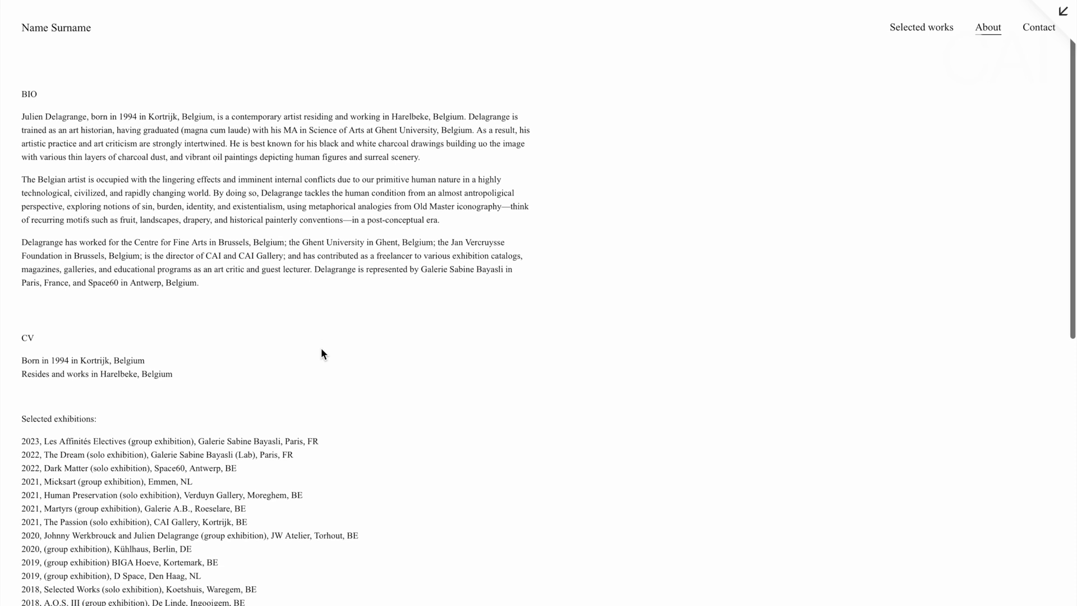
pyautogui.scroll(-4, 321, 354)
pyautogui.scroll(-1, 113, 173)
pyautogui.scroll(1, 112, 168)
pyautogui.scroll(-2, 112, 168)
pyautogui.scroll(7, 112, 168)
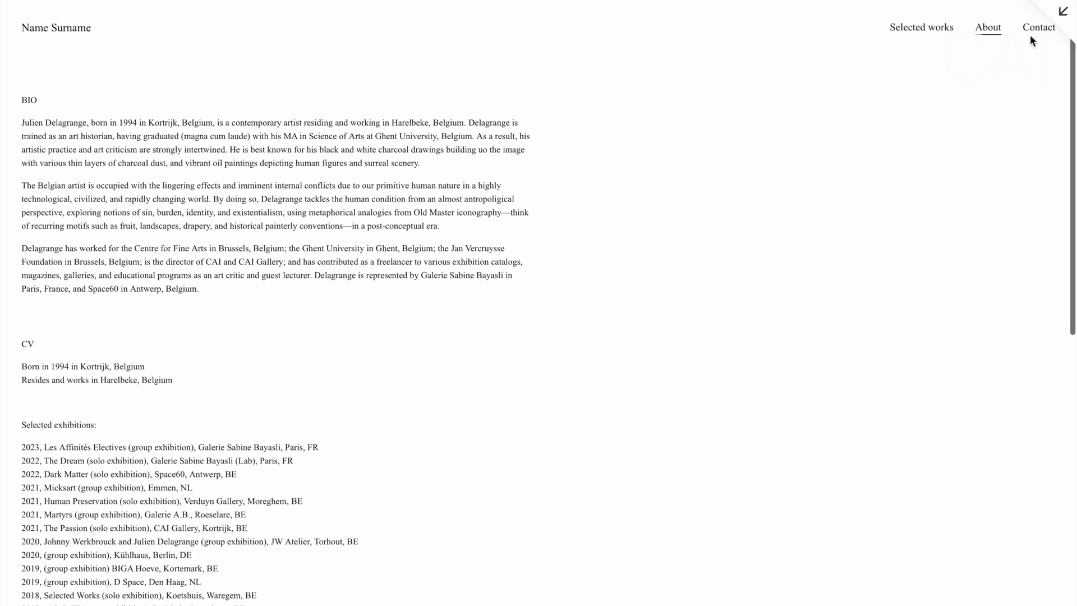
pyautogui.click(1030, 36)
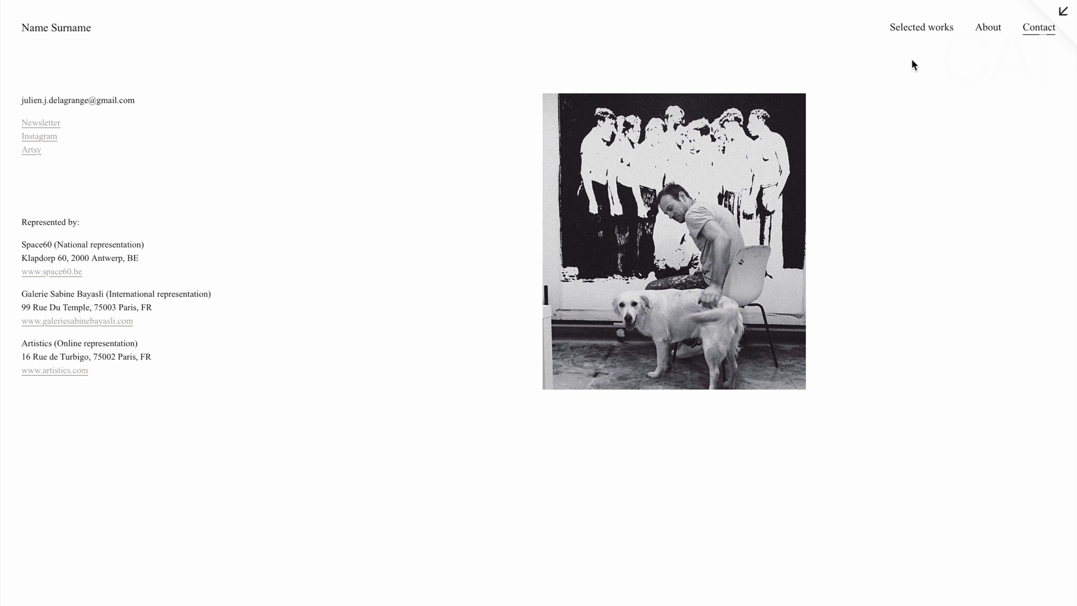
# - Return to the Selected works page and advance through its artwork slideshow to Grace 2 of 3
pyautogui.click(921, 30)
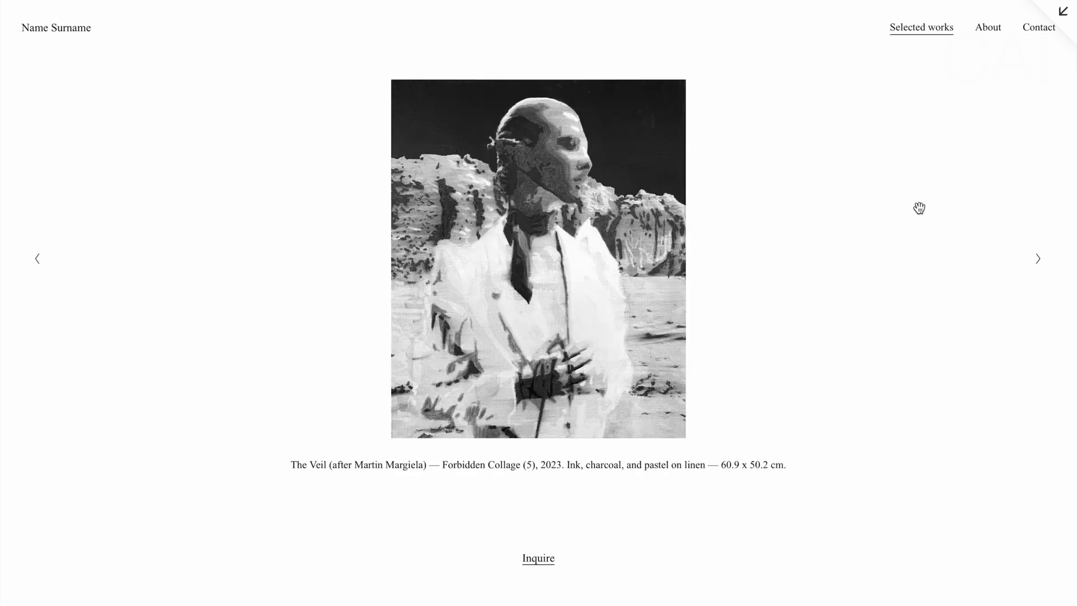
pyautogui.click(1038, 270)
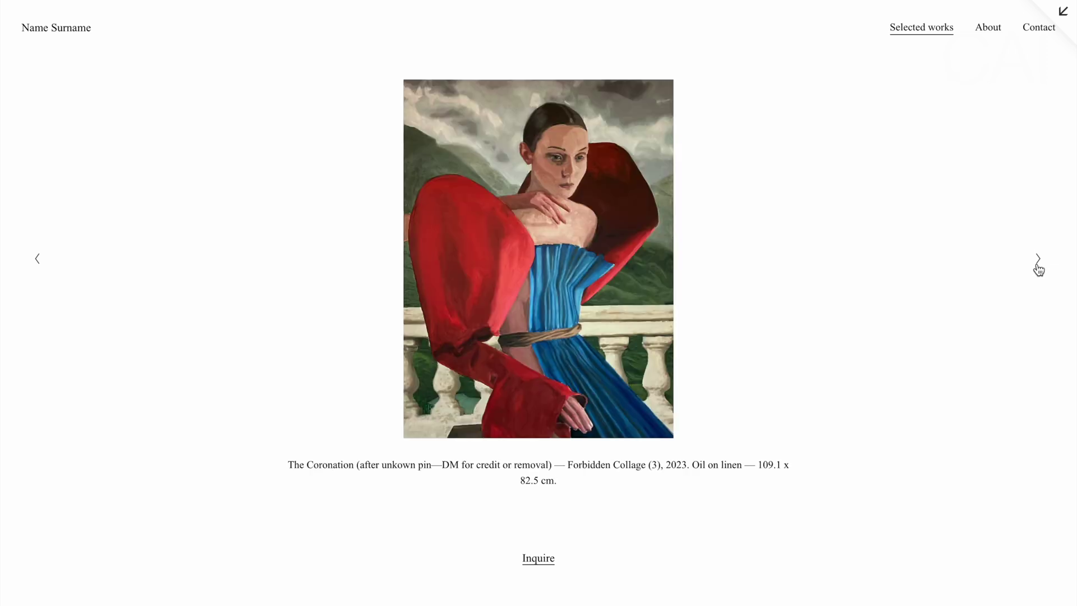
pyautogui.click(1038, 270)
pyautogui.click(1038, 270)
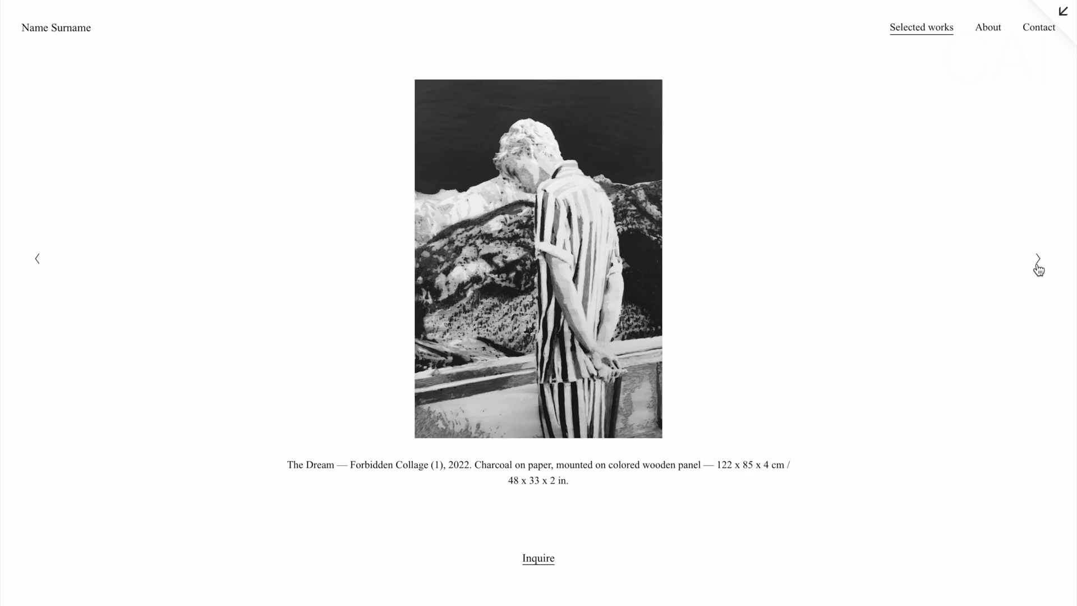
pyautogui.click(1038, 270)
pyautogui.click(1038, 270)
pyautogui.click(1038, 269)
pyautogui.click(1038, 270)
pyautogui.click(1038, 269)
pyautogui.click(1038, 270)
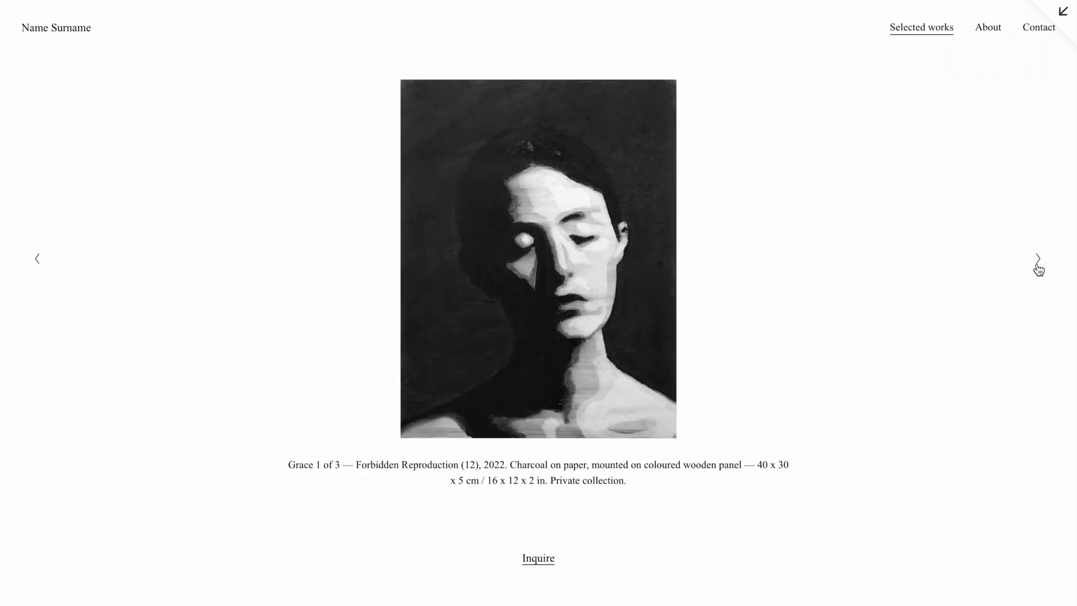
pyautogui.click(1037, 269)
# - Open the Inquire link's pre-filled e-mail for available works and close the draft without saving it
pyautogui.click(539, 558)
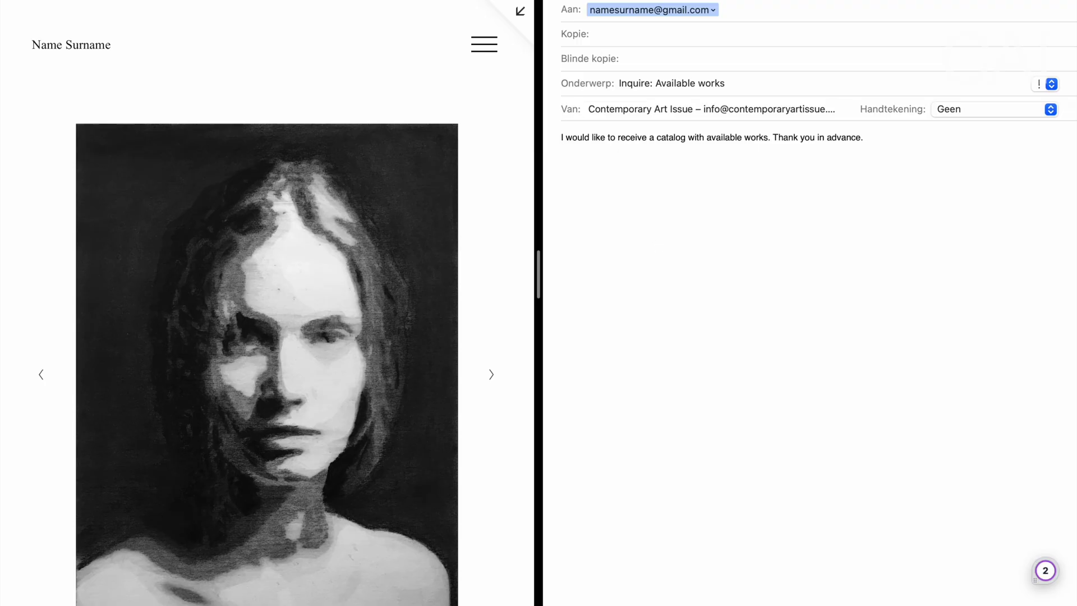
pyautogui.moveTo(659, 1)
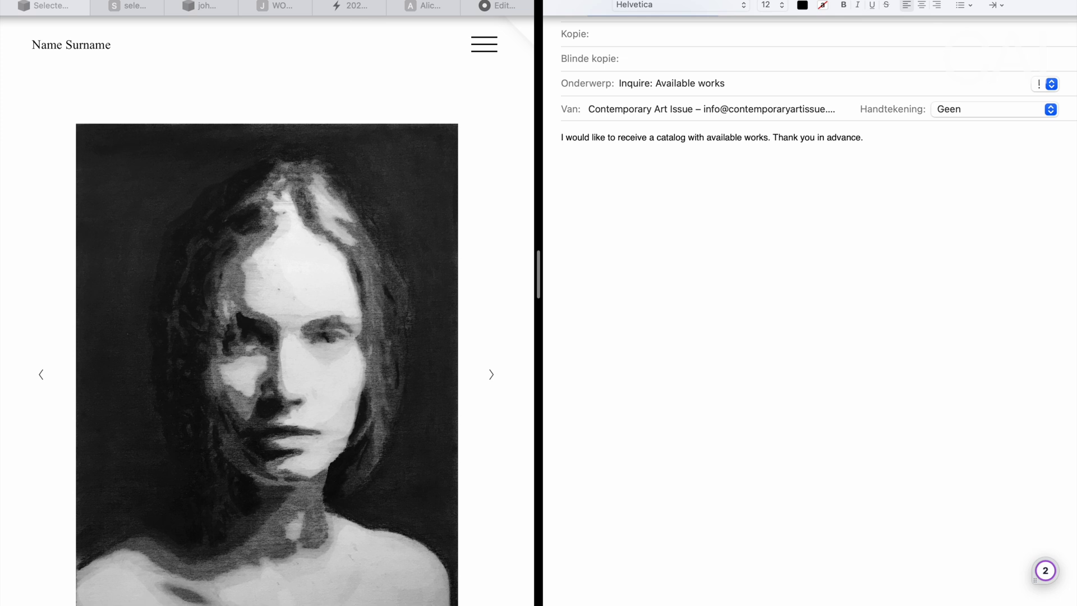
pyautogui.press('super+w')
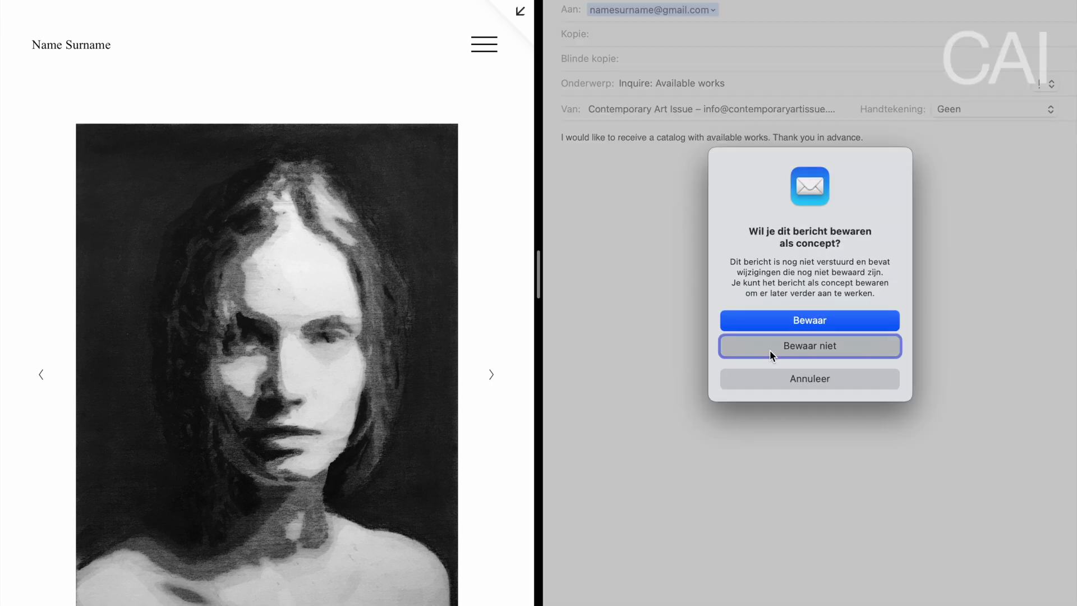
pyautogui.click(770, 347)
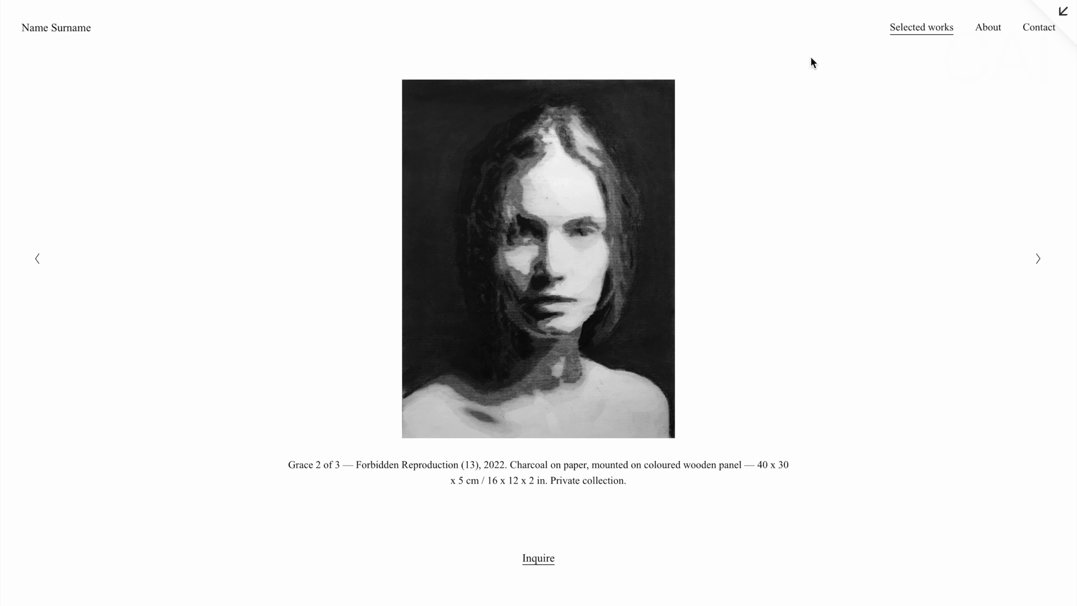
# - Advance through the Selected works slideshow to Nose, and go back two artworks to Luck
pyautogui.click(1040, 268)
pyautogui.click(1040, 268)
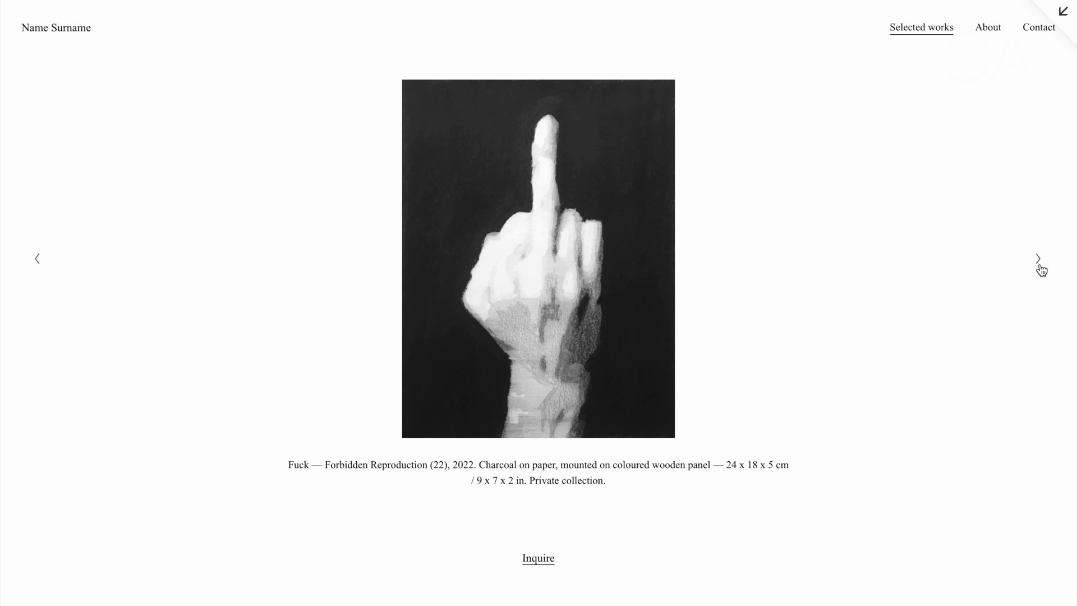
pyautogui.click(1040, 268)
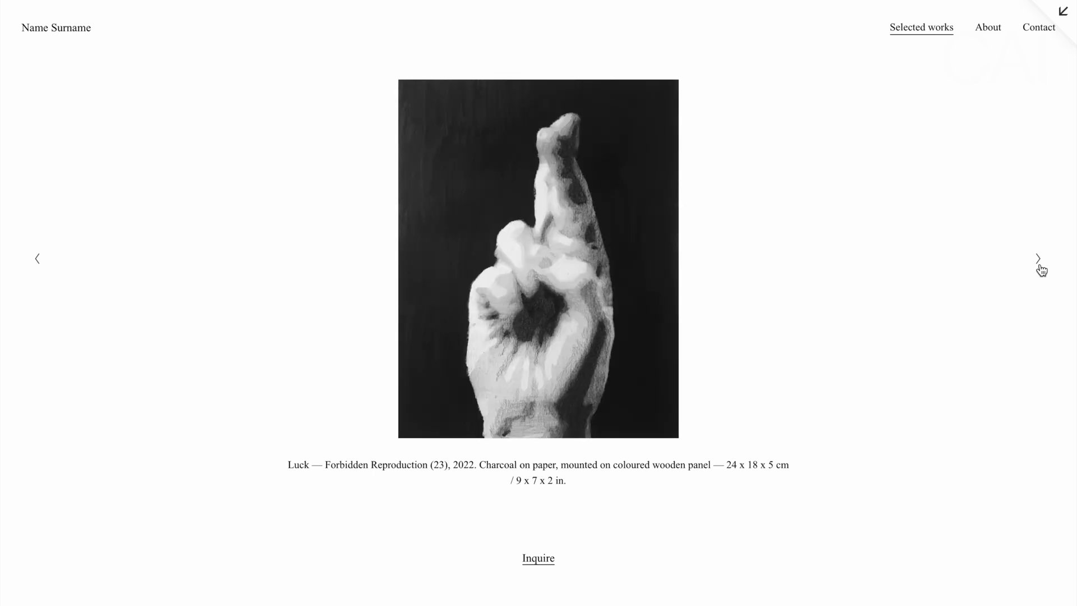
pyautogui.click(1041, 270)
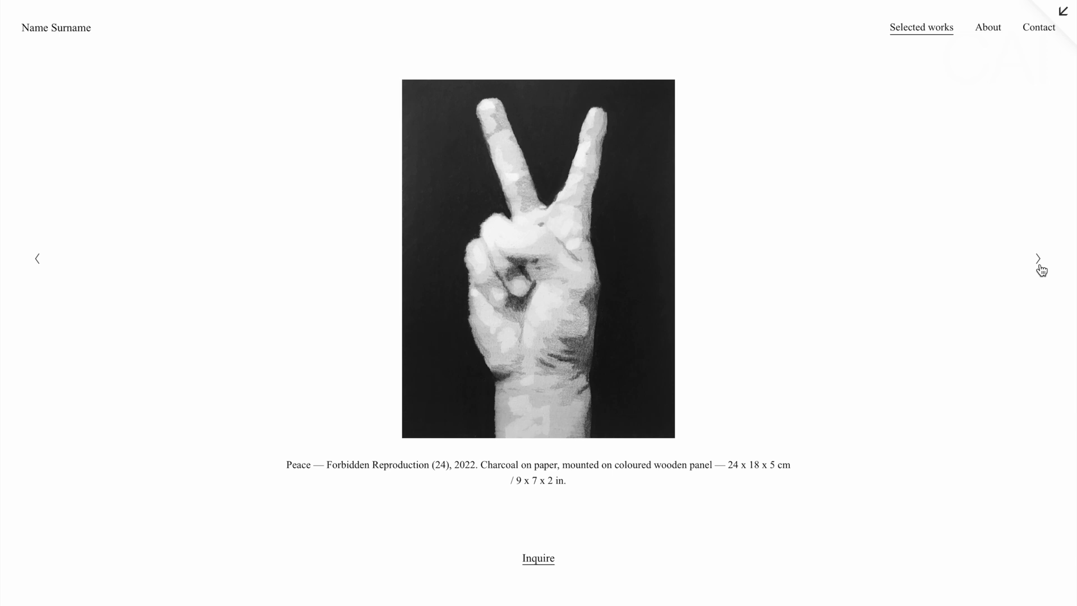
pyautogui.click(1040, 270)
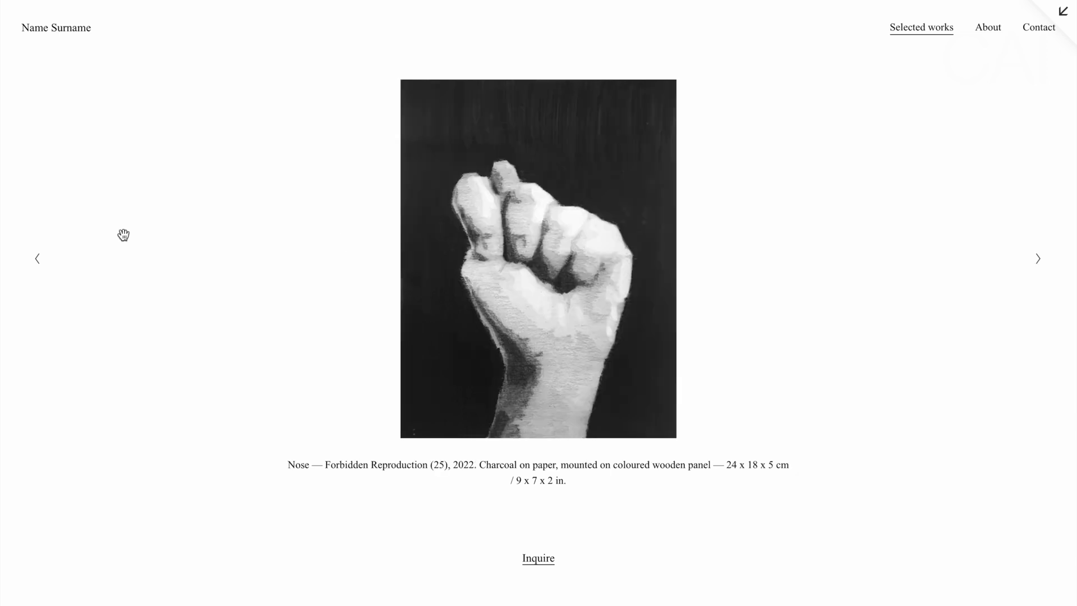
pyautogui.click(41, 263)
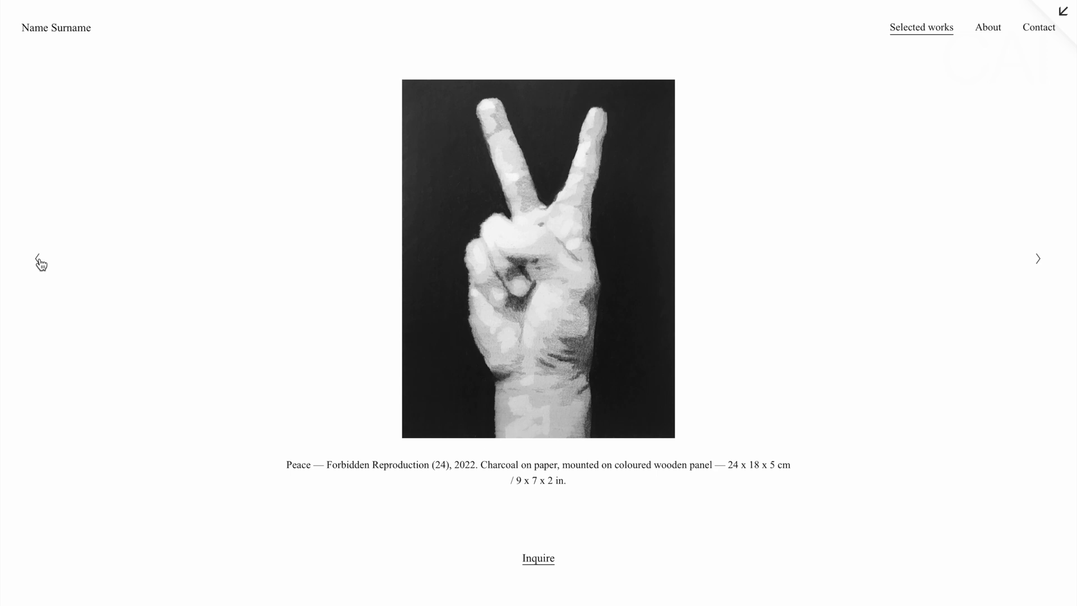
pyautogui.click(40, 262)
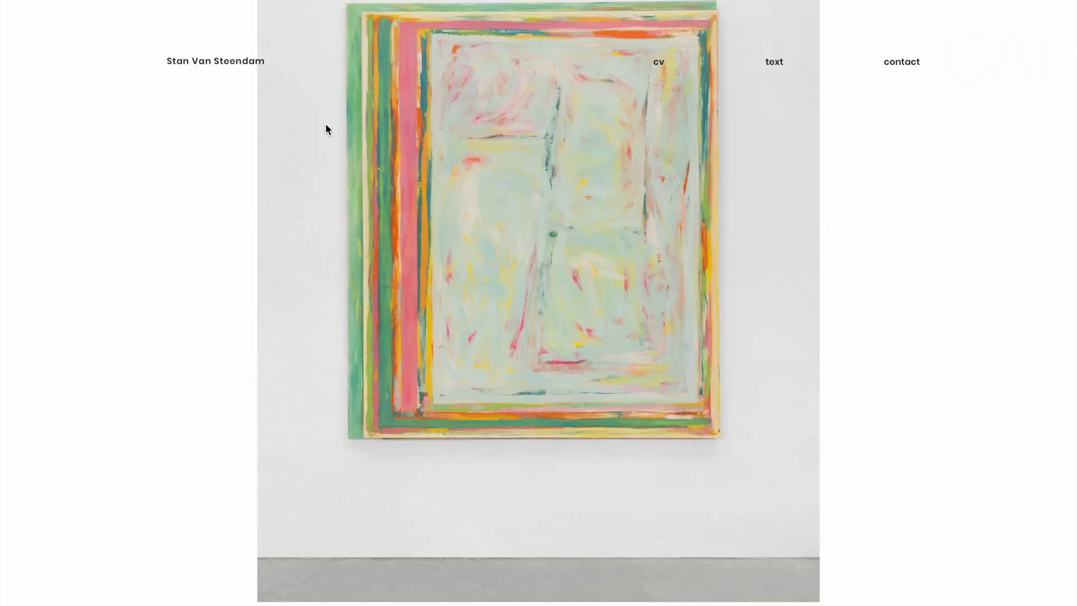
# - Look through the single-column artwork page and the three-column painting grid on two example artist websites
pyautogui.scroll(-8, 326, 124)
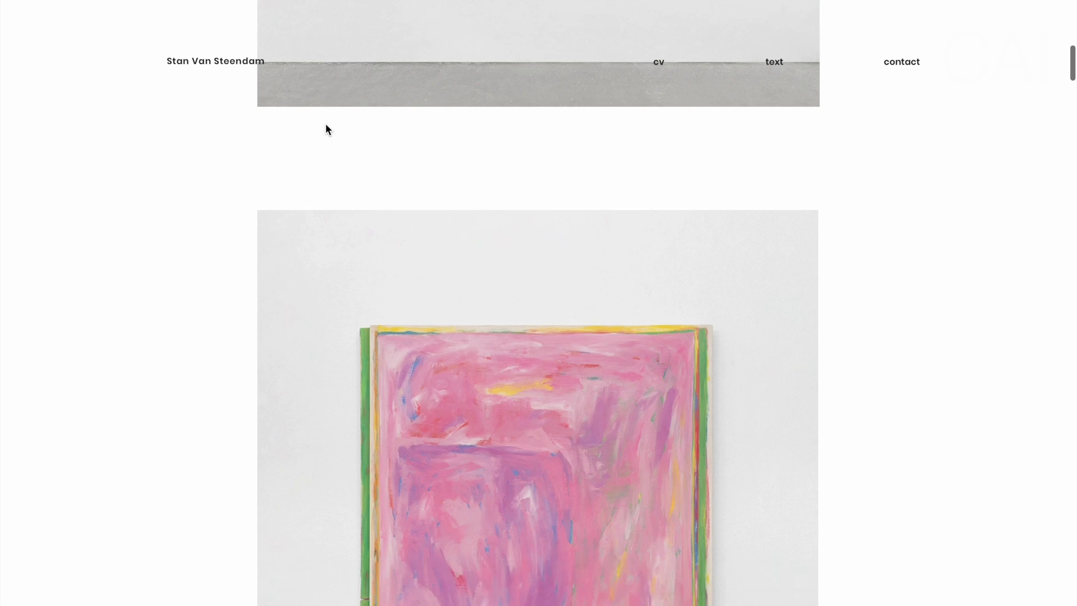
pyautogui.scroll(-10, 325, 123)
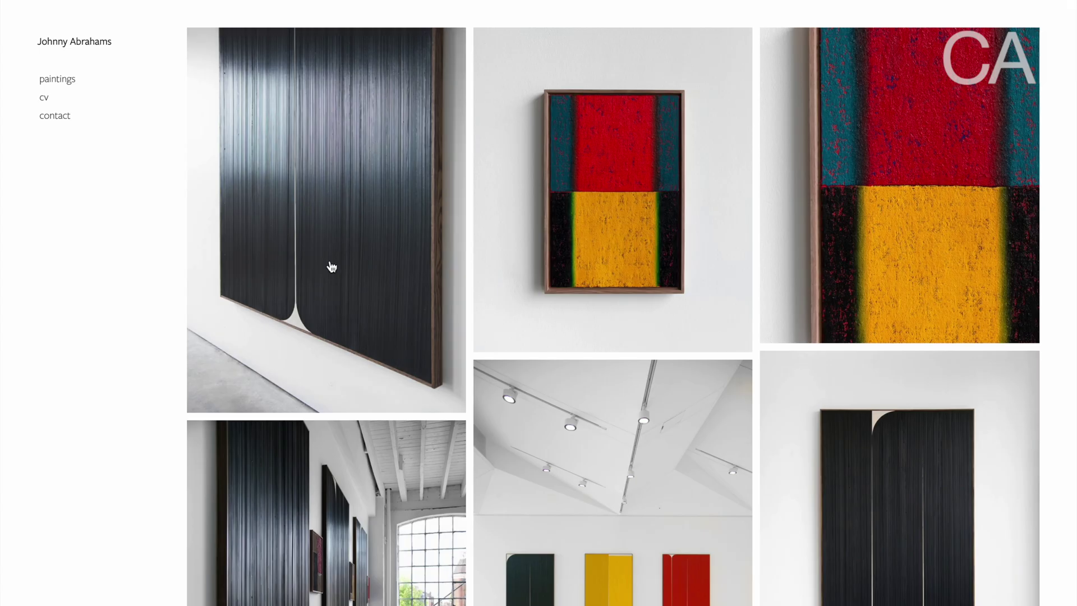
pyautogui.scroll(-15, 331, 267)
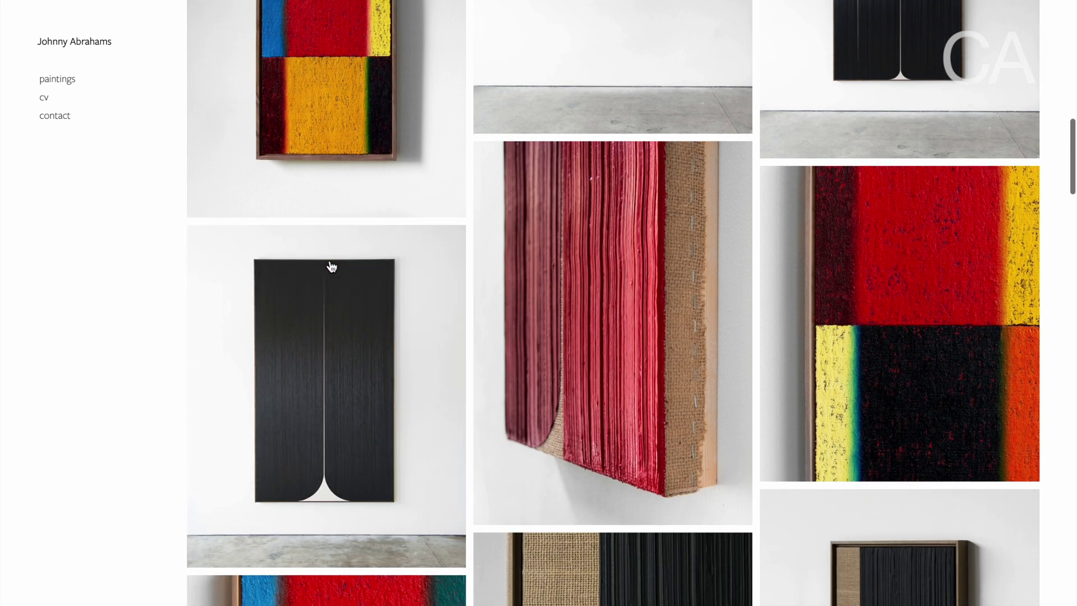
pyautogui.scroll(-15, 332, 267)
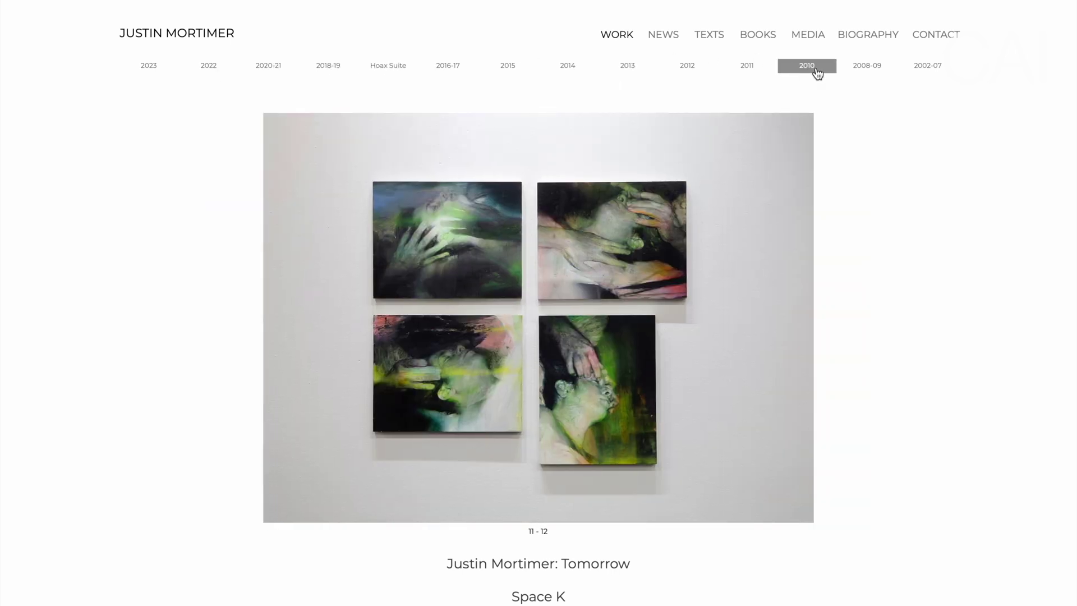
# - Open the 2010 works on one example artist site, and the 2020-21 and 2018-19 works on another
pyautogui.click(816, 73)
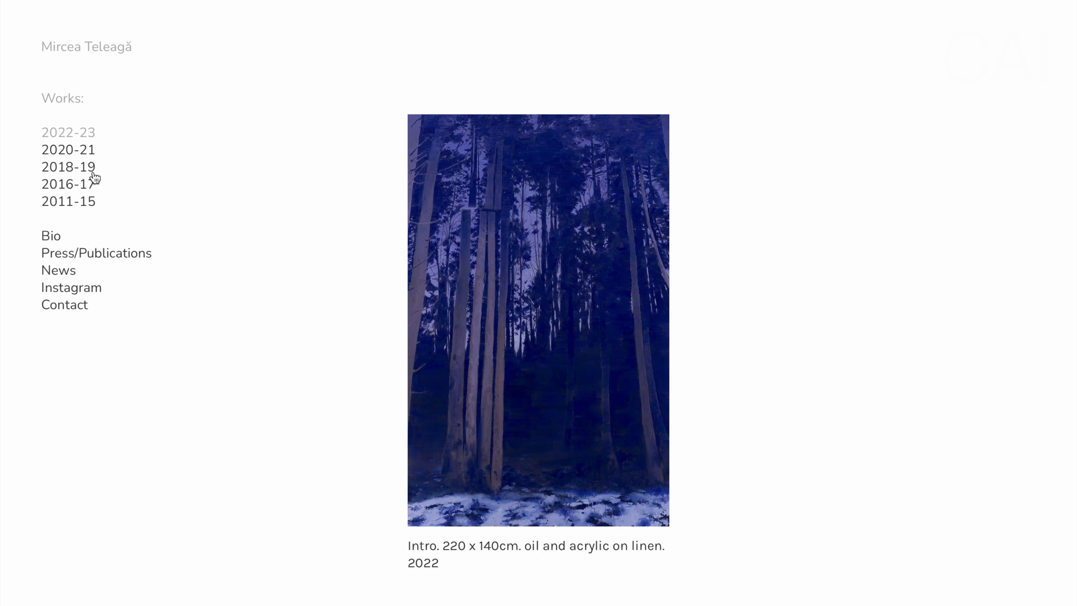
pyautogui.click(80, 150)
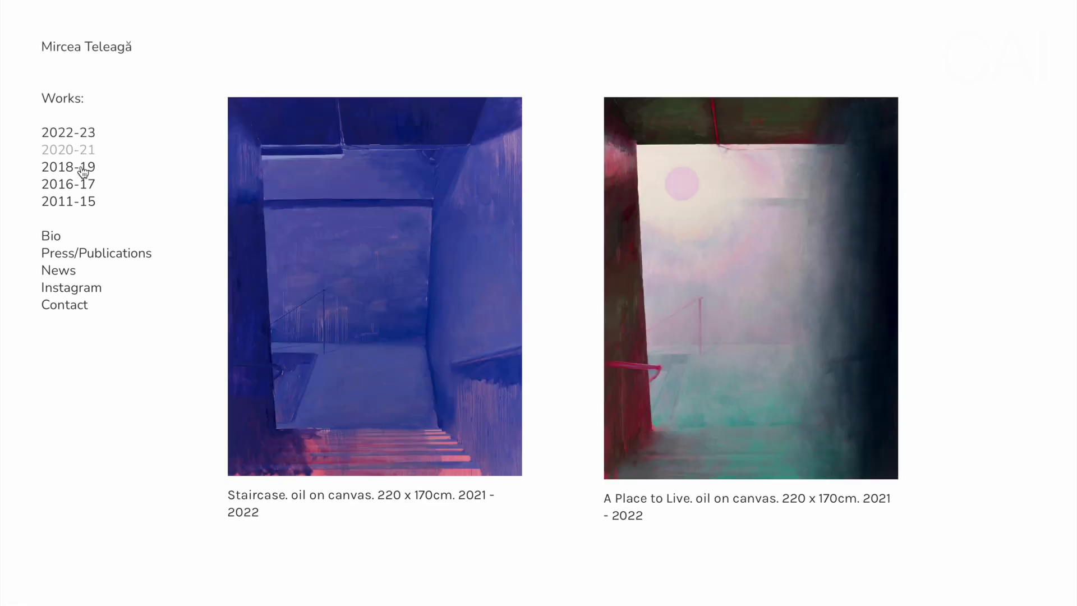
pyautogui.click(83, 168)
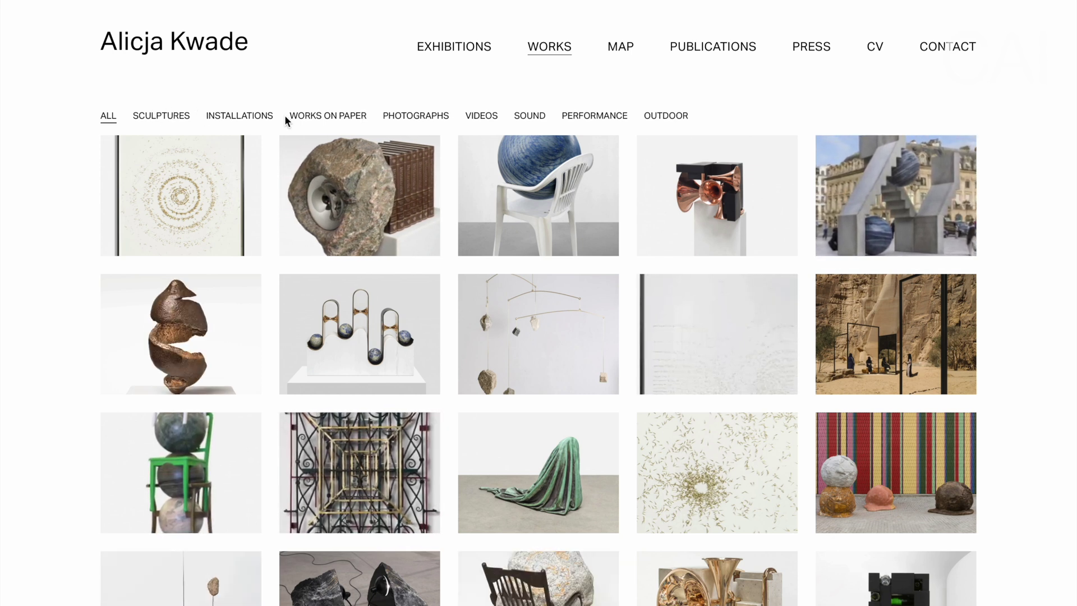
# - Filter the example artist's Works page by Sculptures, Installations and Works on Paper in turn
pyautogui.click(159, 117)
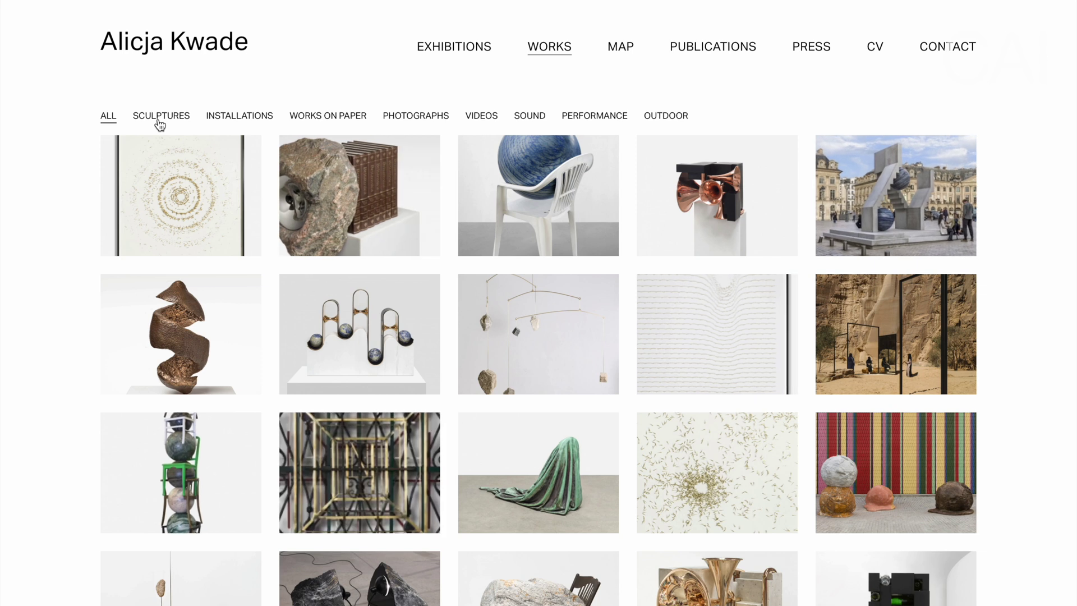
pyautogui.click(239, 119)
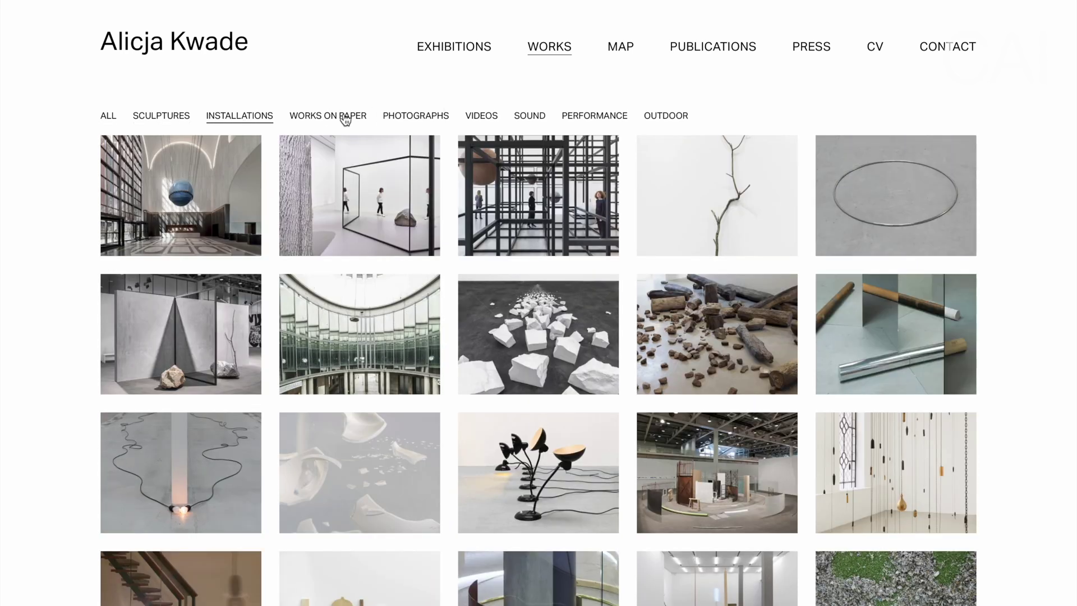
pyautogui.click(344, 117)
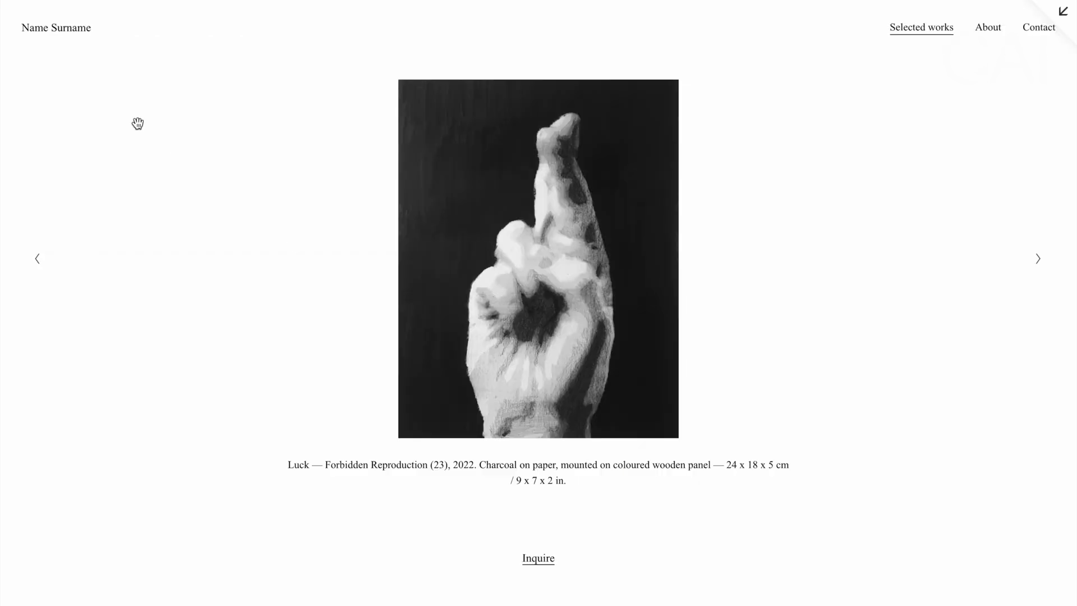
# - Leave the full-page preview and add a Portfolio page with the four-column grid layout to the Main Navigation
pyautogui.click(1069, 22)
pyautogui.moveTo(227, 167)
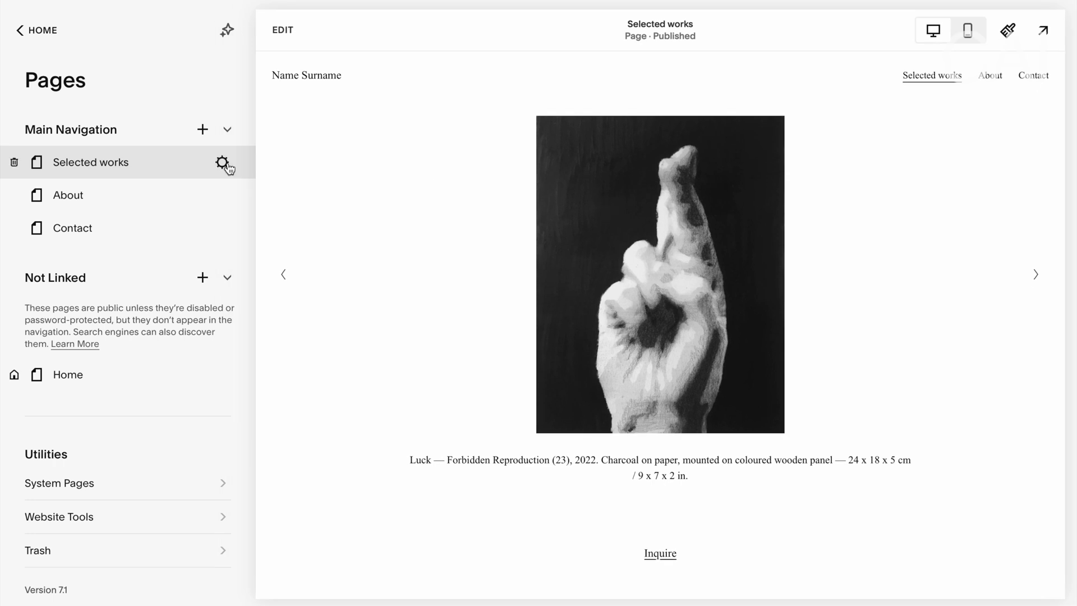
pyautogui.click(203, 133)
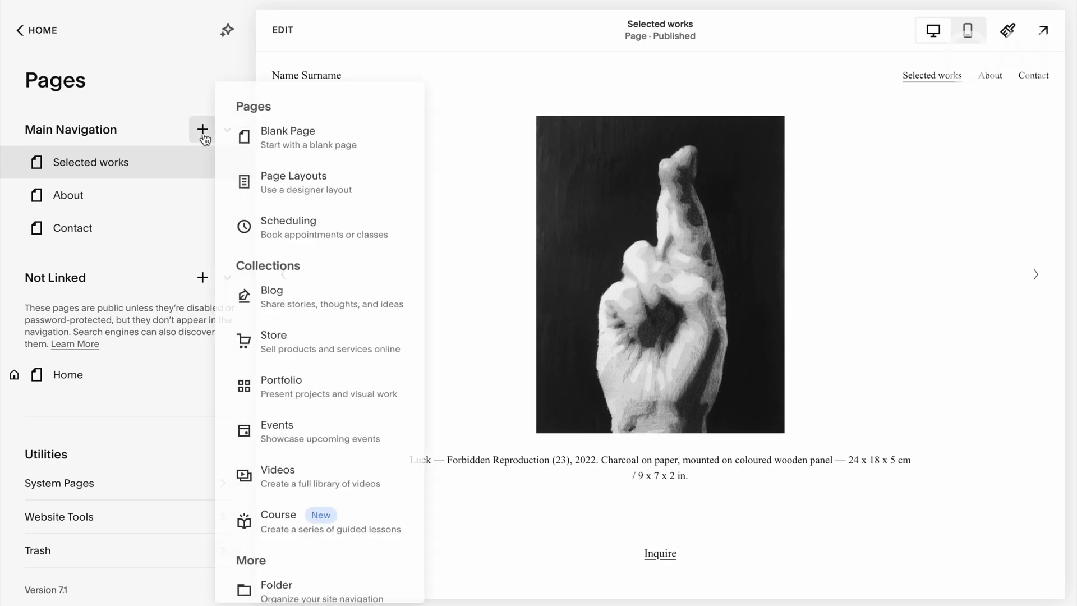
pyautogui.click(283, 396)
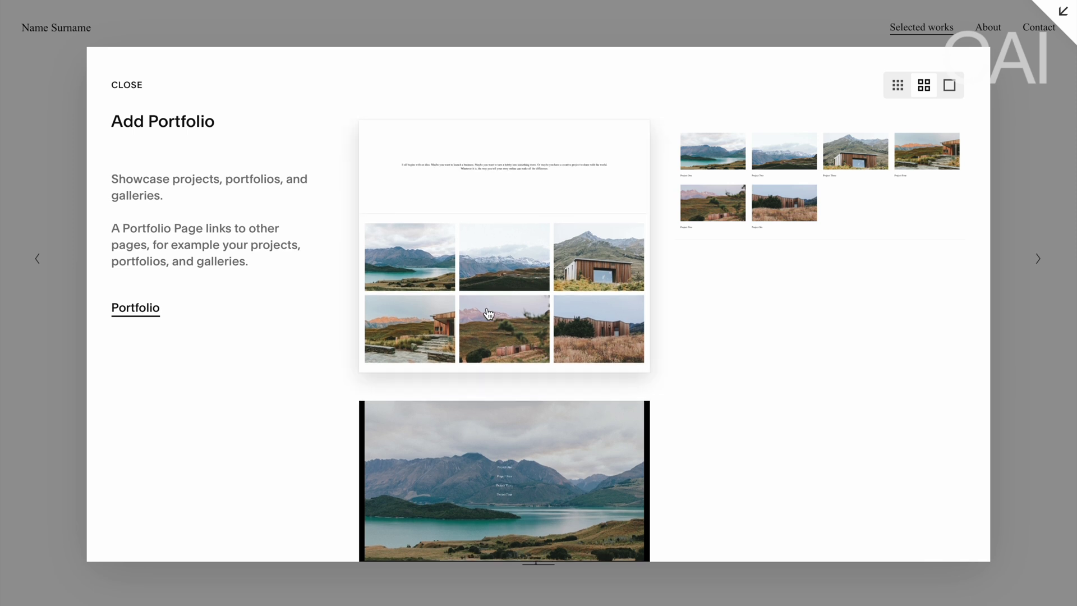
pyautogui.click(788, 191)
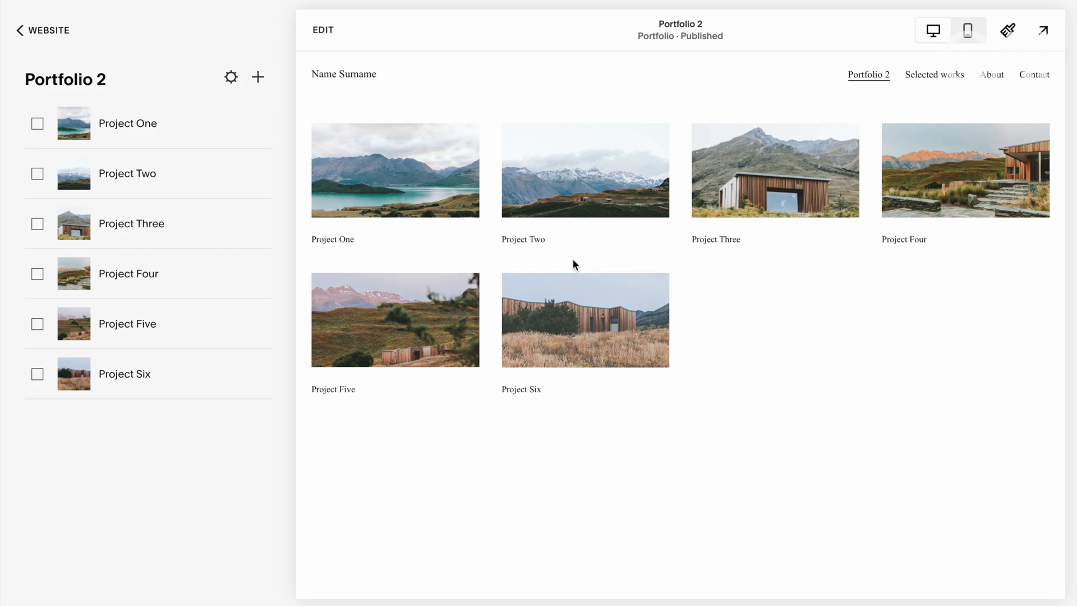
# - Open Project One in the new portfolio and look through its placeholder text and images
pyautogui.click(410, 197)
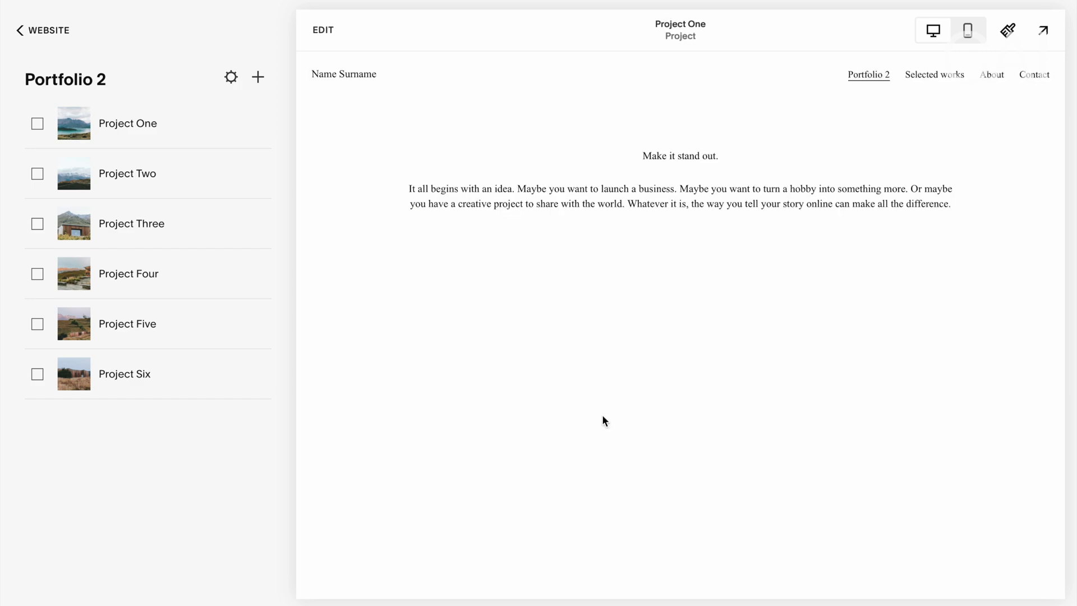
pyautogui.scroll(-5, 601, 415)
pyautogui.scroll(-15, 603, 419)
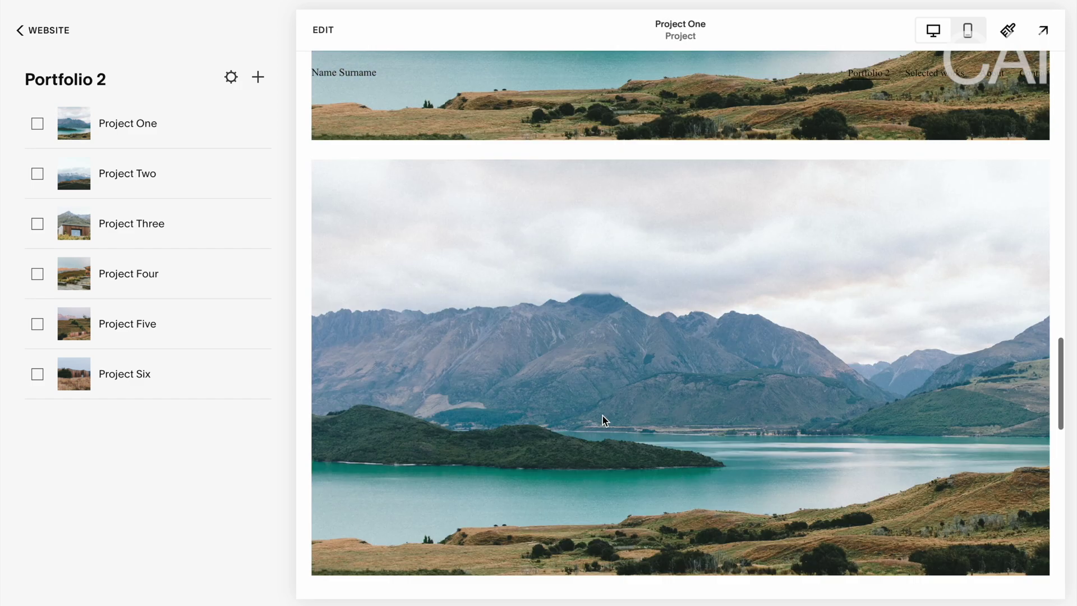
pyautogui.scroll(8, 604, 419)
pyautogui.scroll(7, 601, 415)
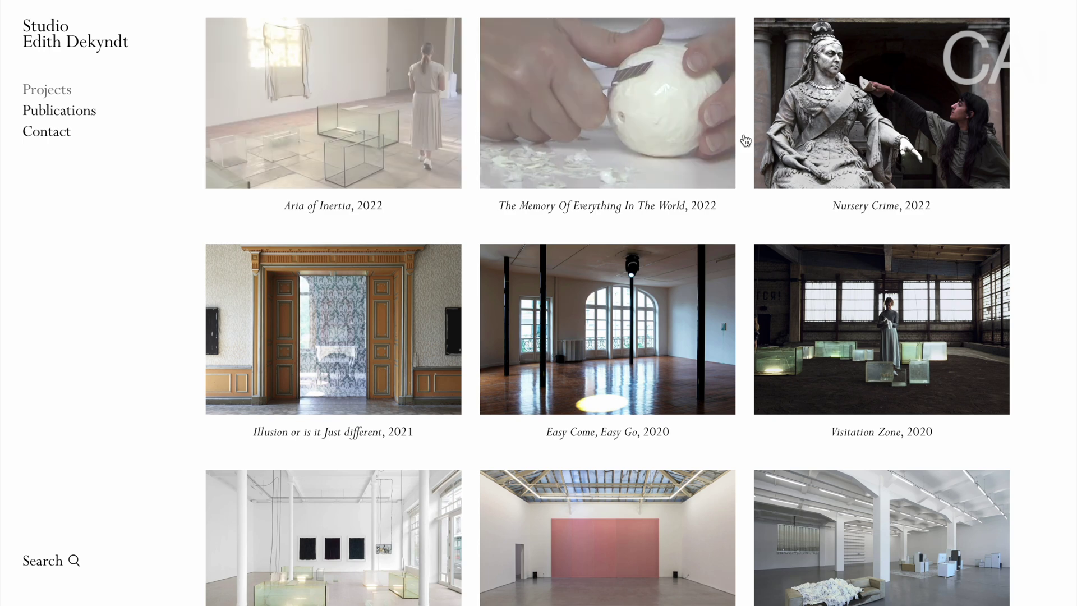
# - Open the Aria of Inertia, 2022 project on the example artist's site, look through its images and text, and close it
pyautogui.click(376, 123)
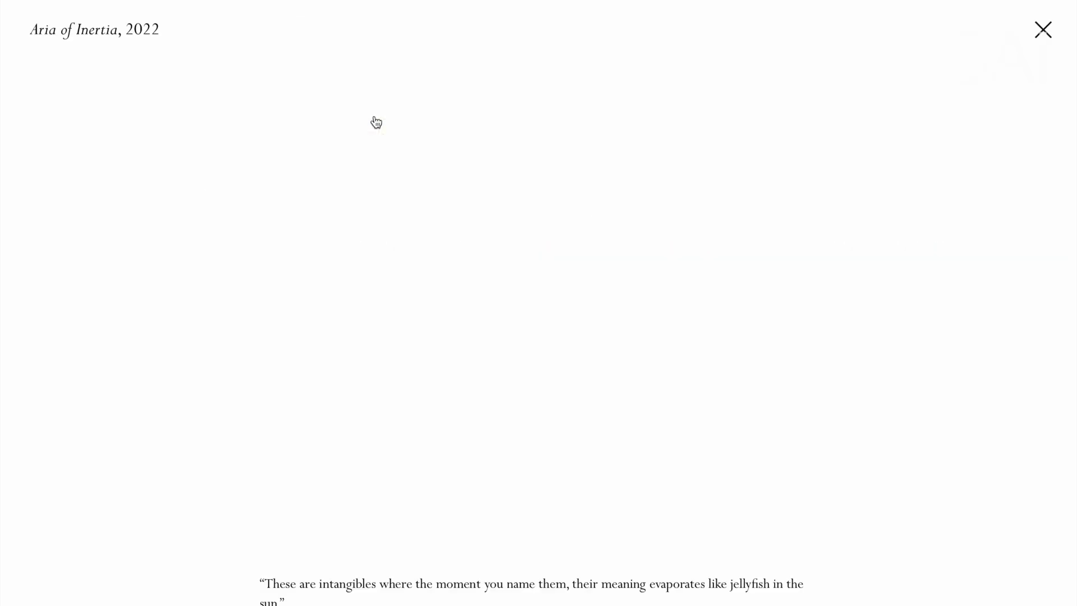
pyautogui.scroll(-10, 753, 344)
pyautogui.scroll(-20, 753, 343)
pyautogui.scroll(-10, 753, 344)
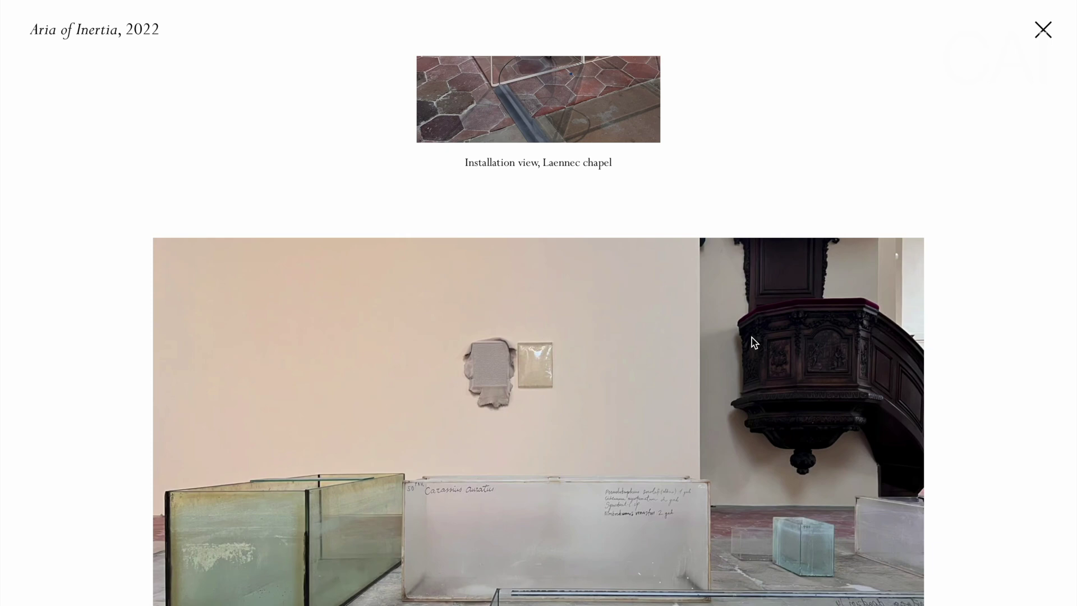
pyautogui.scroll(20, 752, 344)
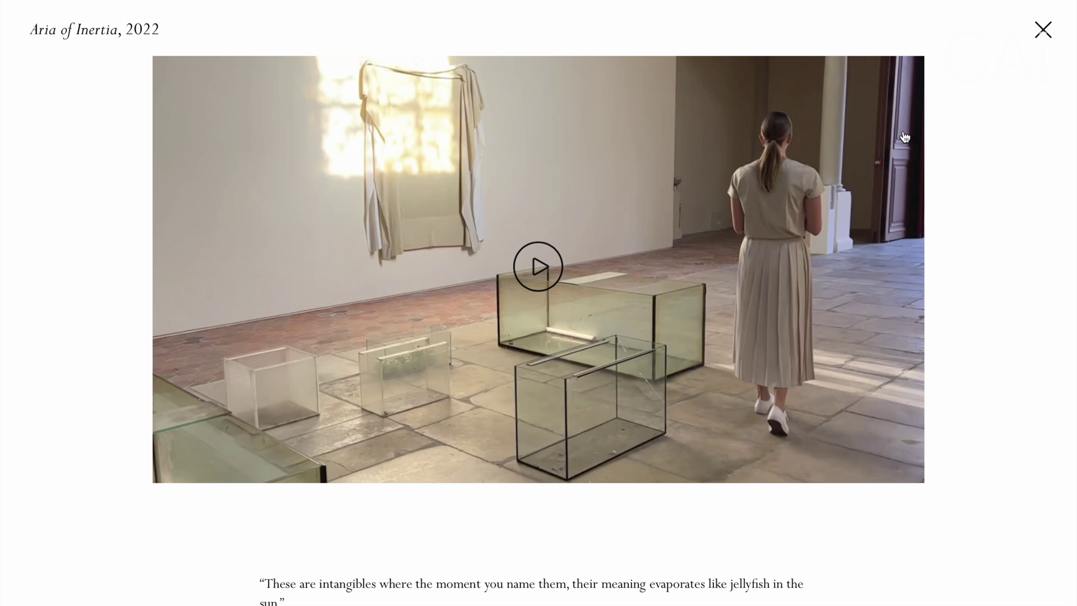
pyautogui.click(1043, 28)
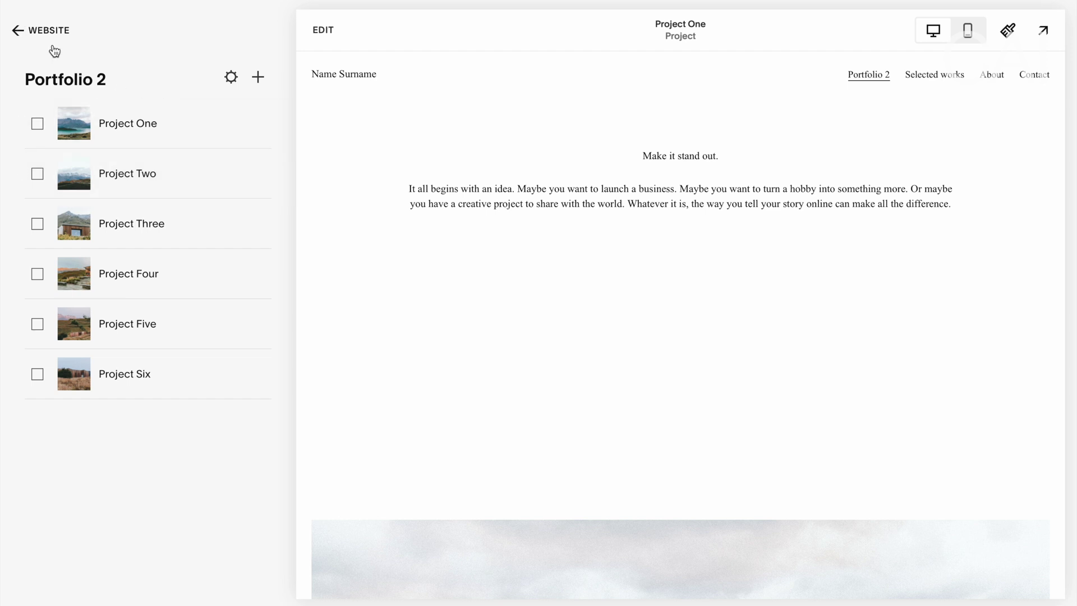
# - Return to the Portfolio 2 overview and look through the layouts of Project One and Project Two
pyautogui.click(75, 86)
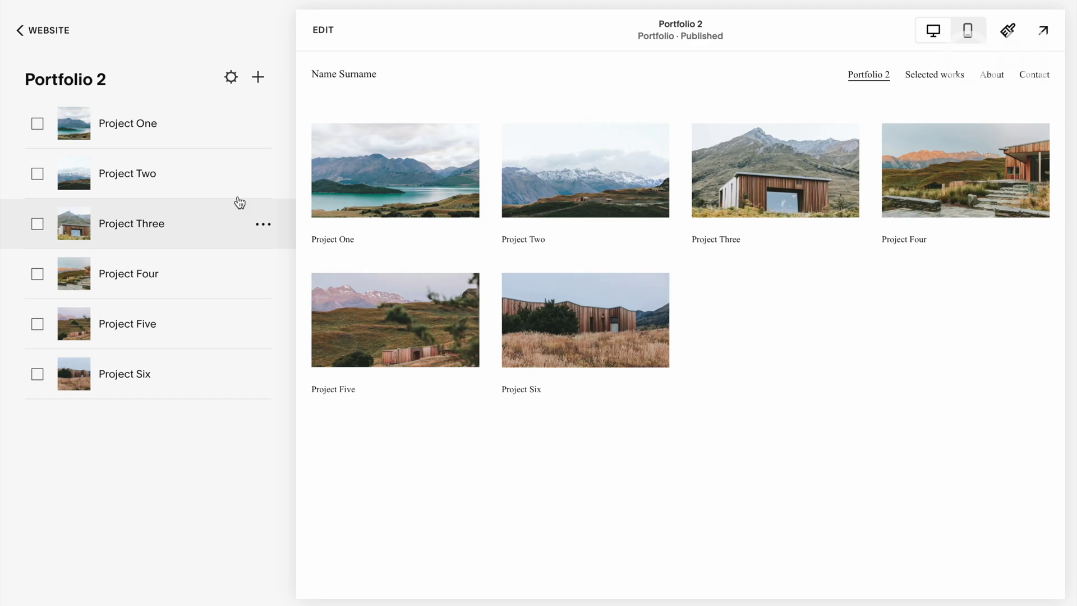
pyautogui.click(141, 149)
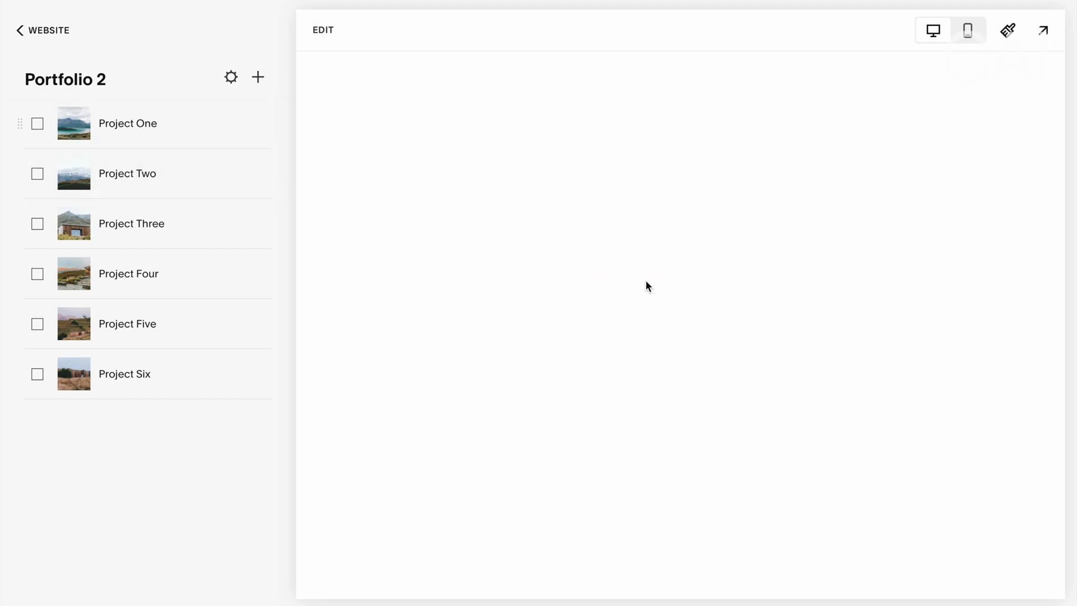
pyautogui.scroll(-6, 646, 282)
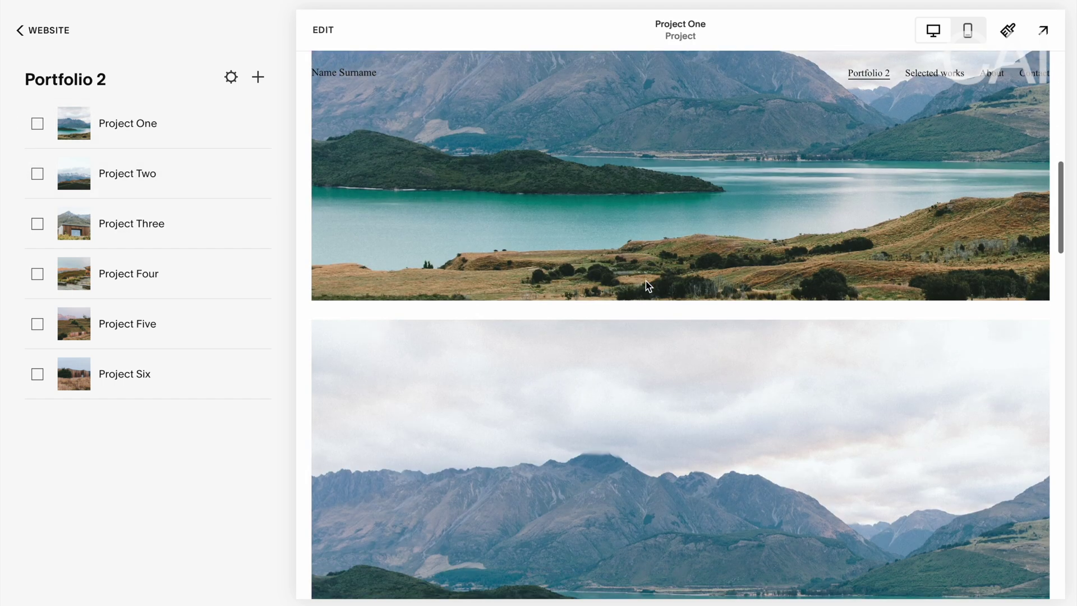
pyautogui.scroll(-2, 590, 386)
pyautogui.scroll(6, 589, 385)
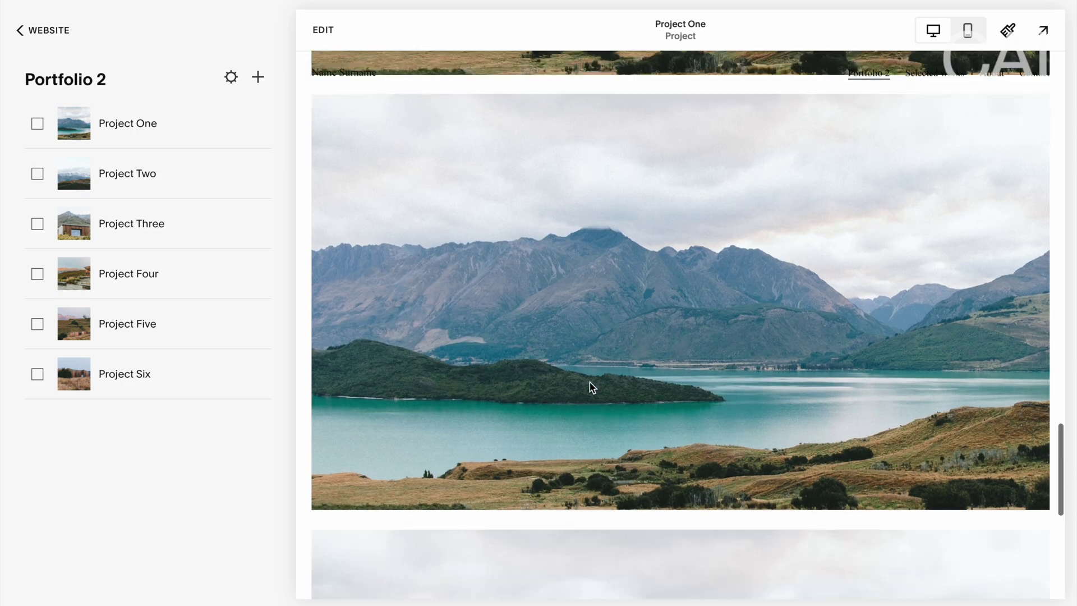
pyautogui.click(153, 178)
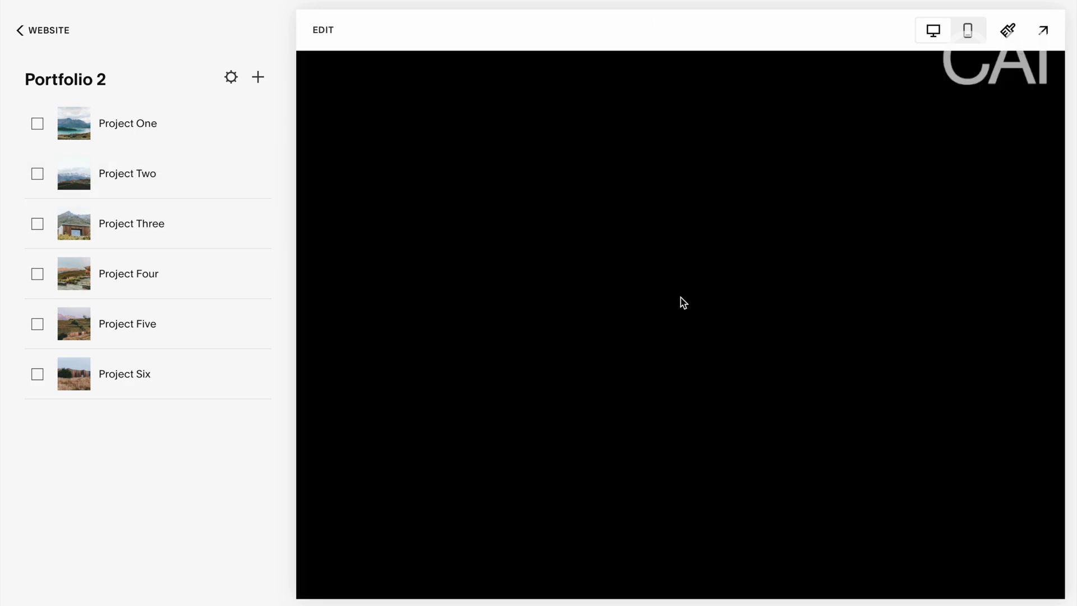
pyautogui.scroll(-5, 680, 302)
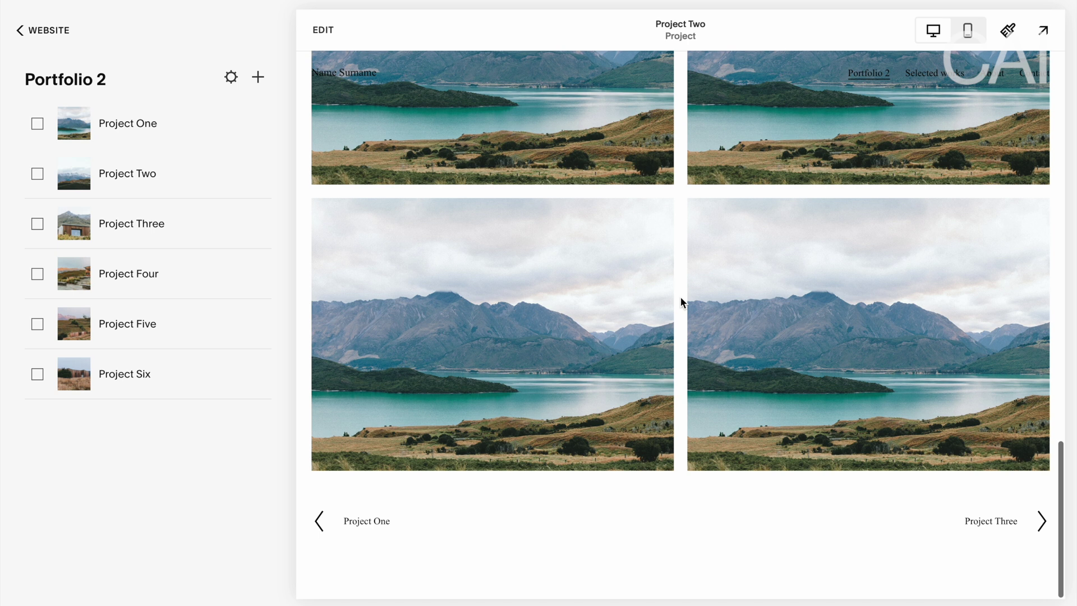
pyautogui.scroll(6, 680, 301)
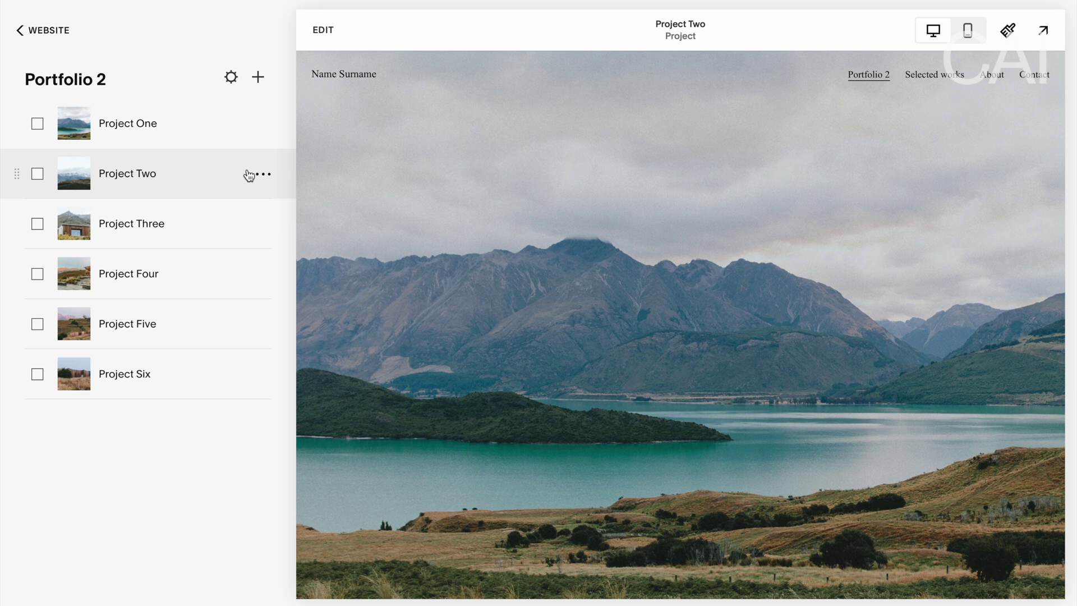
# - Delete the Portfolio 2 page from the Main Navigation
pyautogui.click(43, 41)
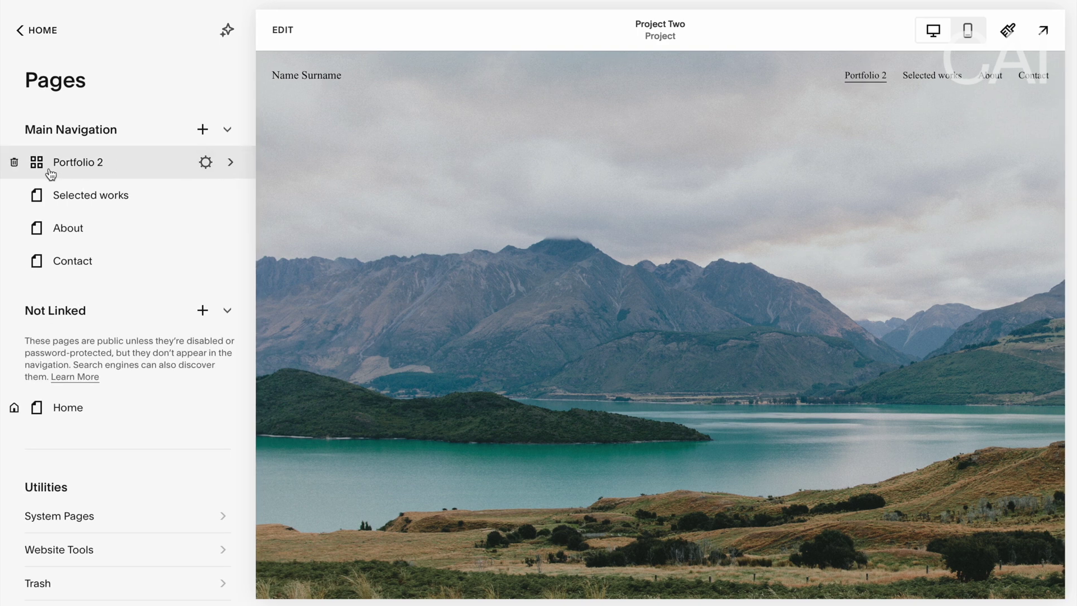
pyautogui.click(14, 163)
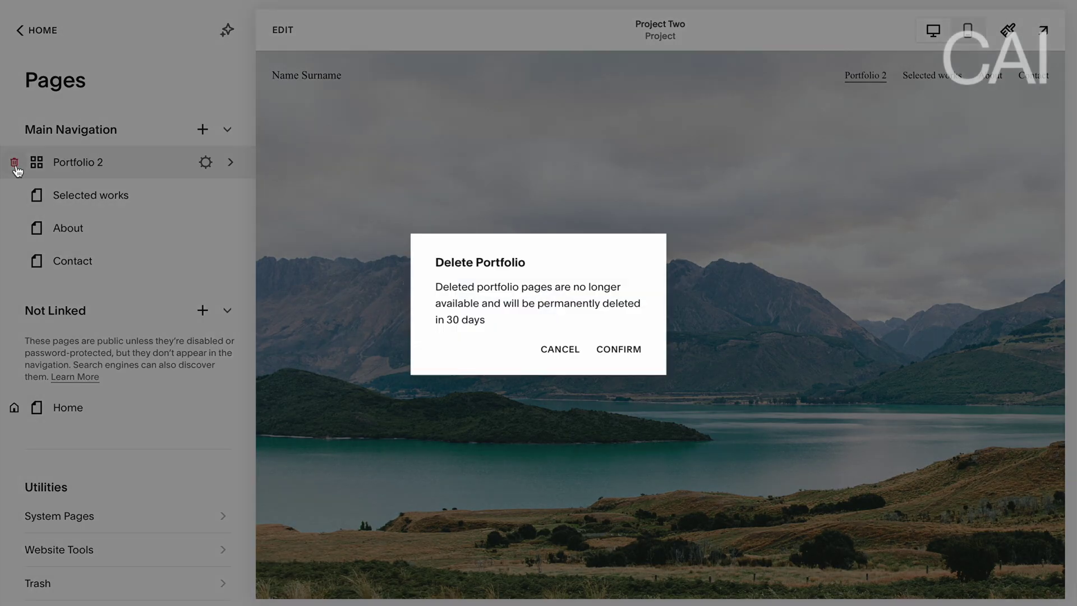
pyautogui.click(641, 351)
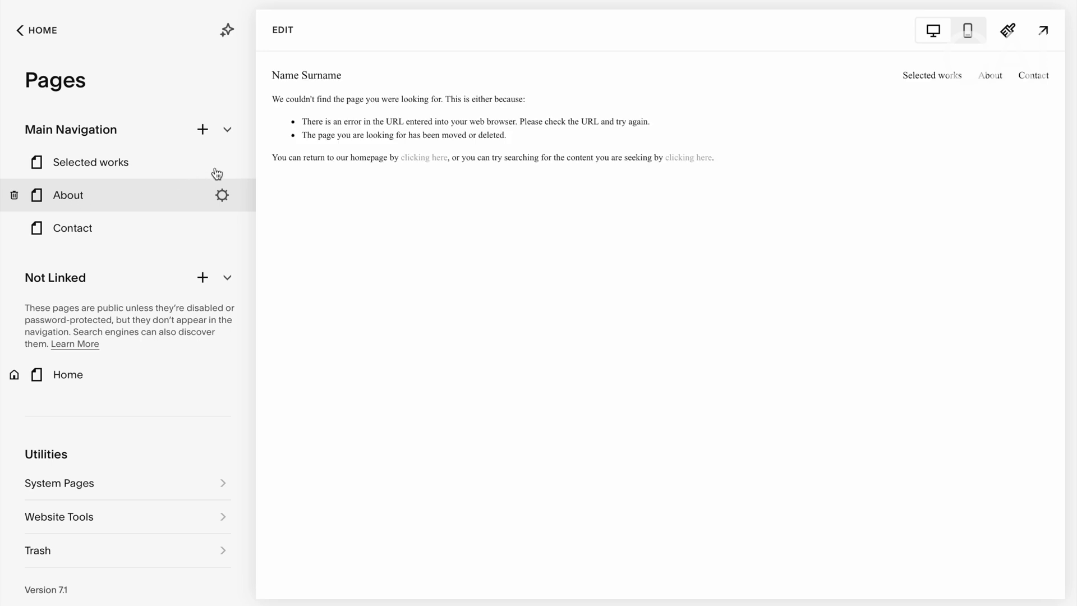
# - Open the Selected works page for editing and add a blank section above the gallery
pyautogui.click(148, 162)
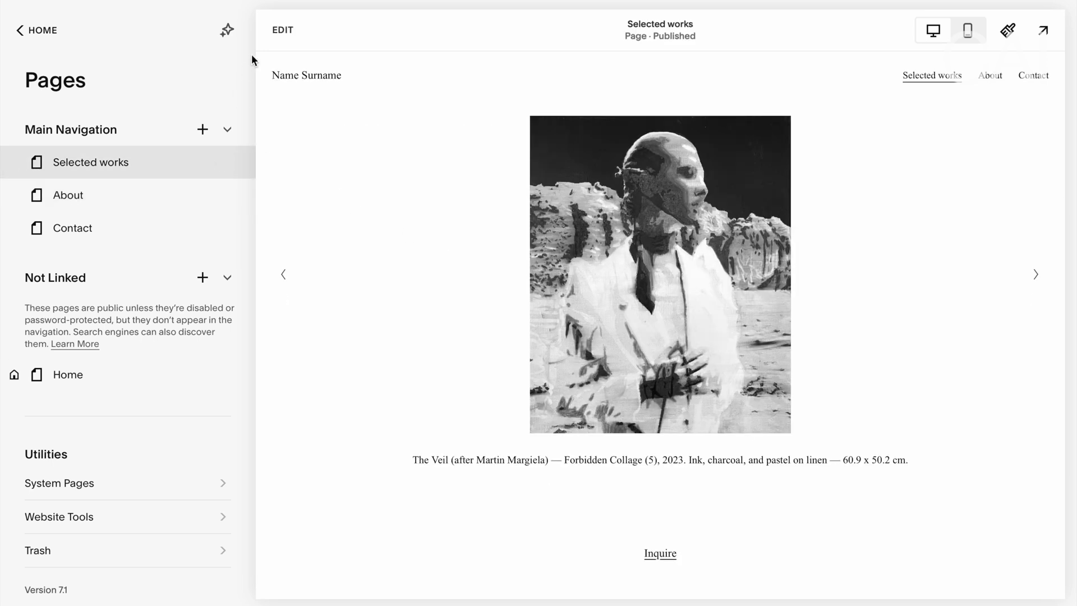
pyautogui.click(283, 30)
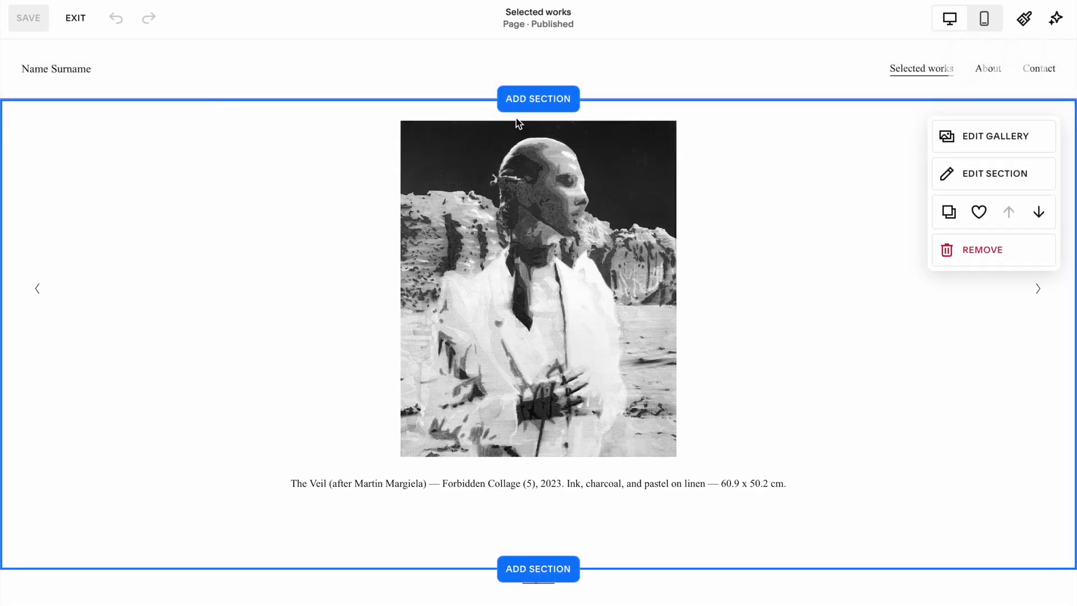
pyautogui.click(540, 102)
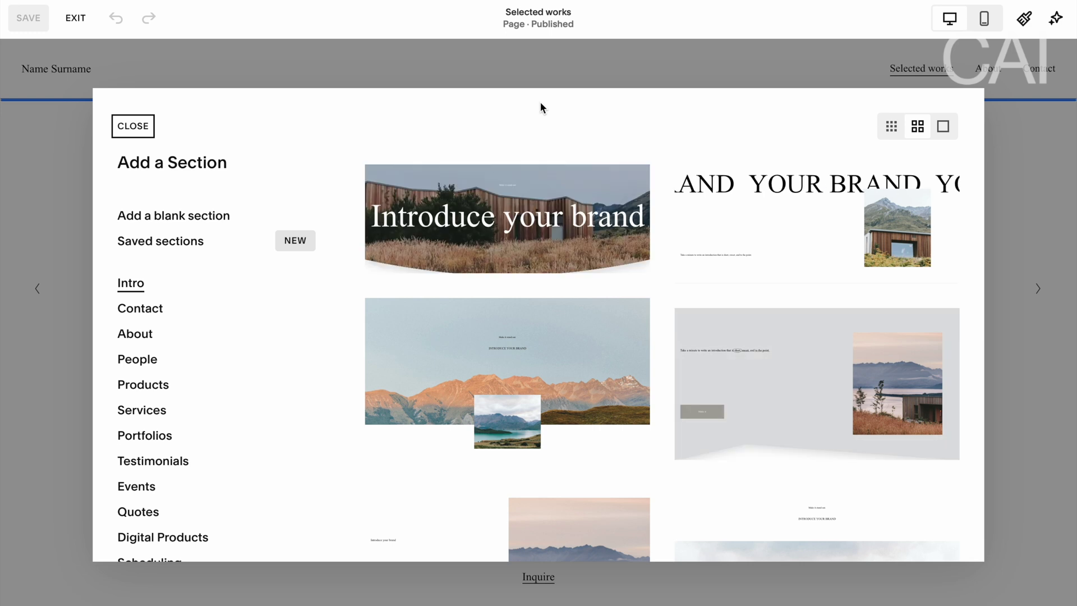
pyautogui.click(212, 226)
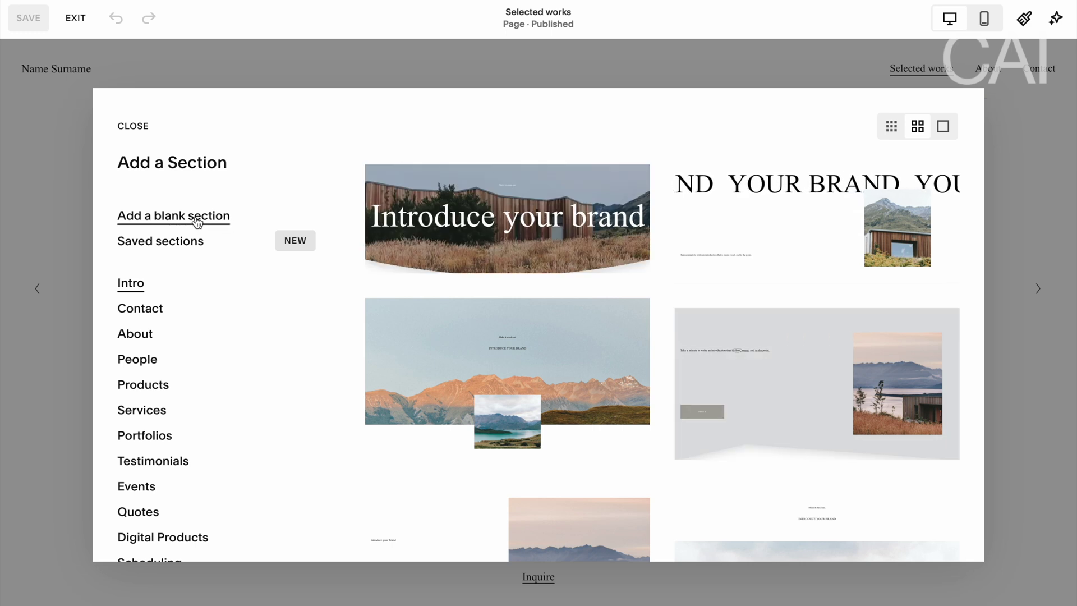
pyautogui.moveTo(449, 241)
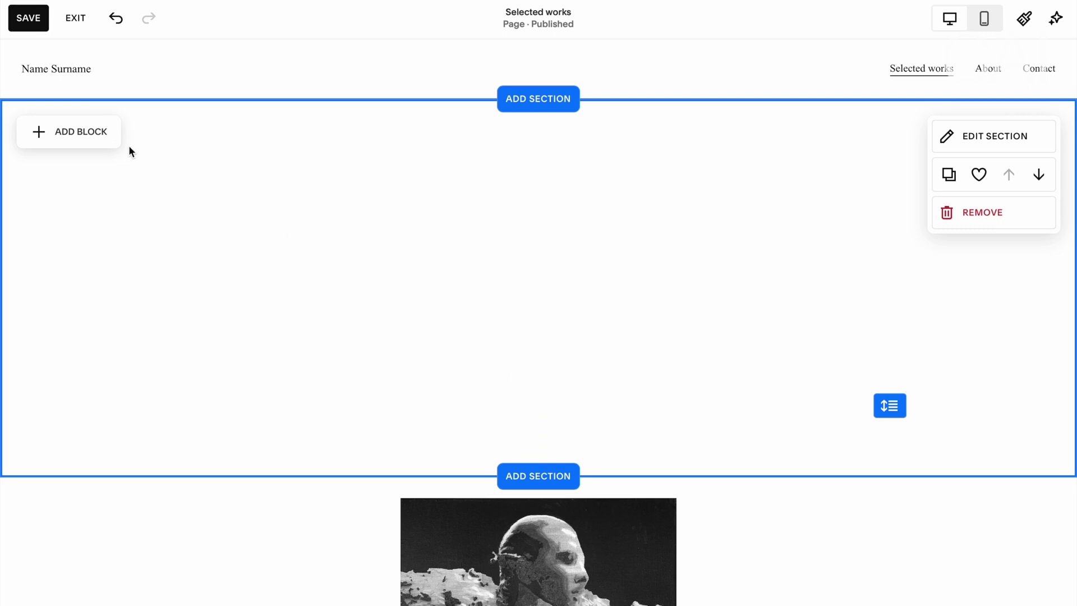
# - Add a text block to the blank section, reduce its height to one row and enter "All"
pyautogui.click(87, 135)
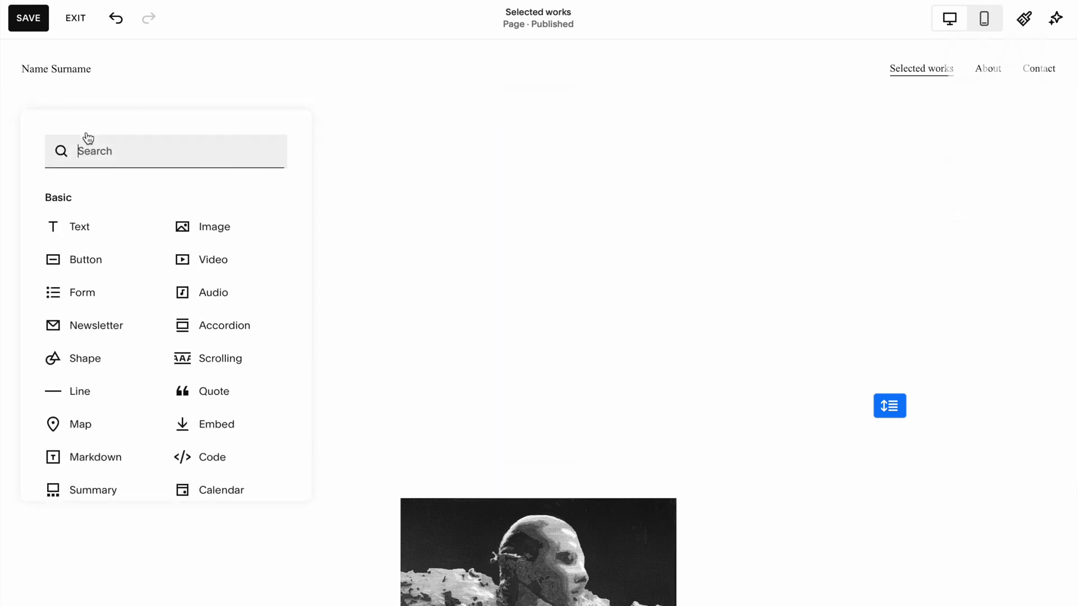
pyautogui.click(93, 240)
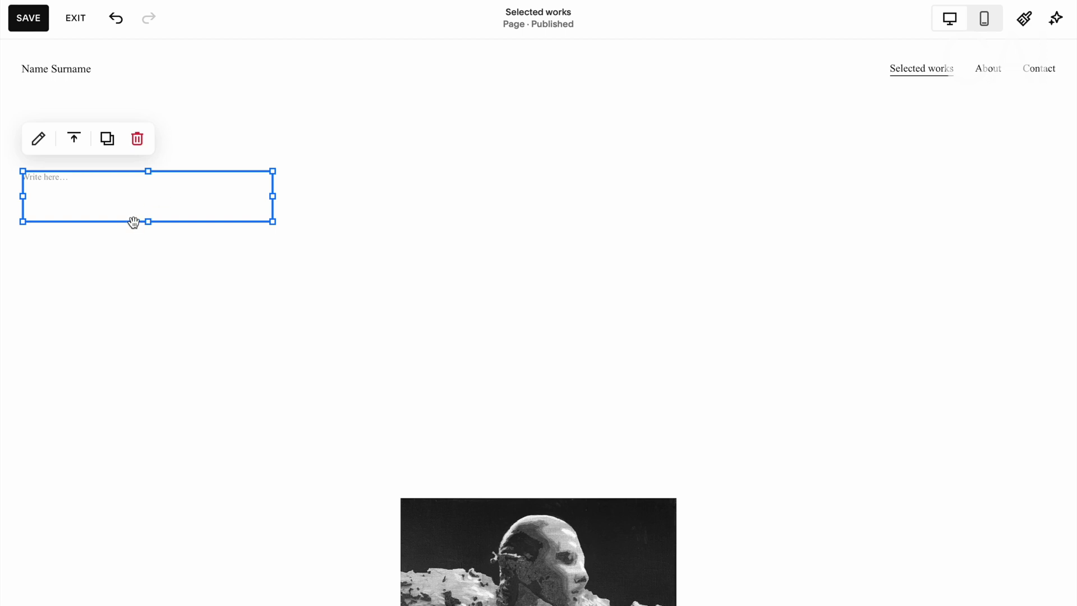
pyautogui.moveTo(149, 223); pyautogui.dragTo(146, 192)
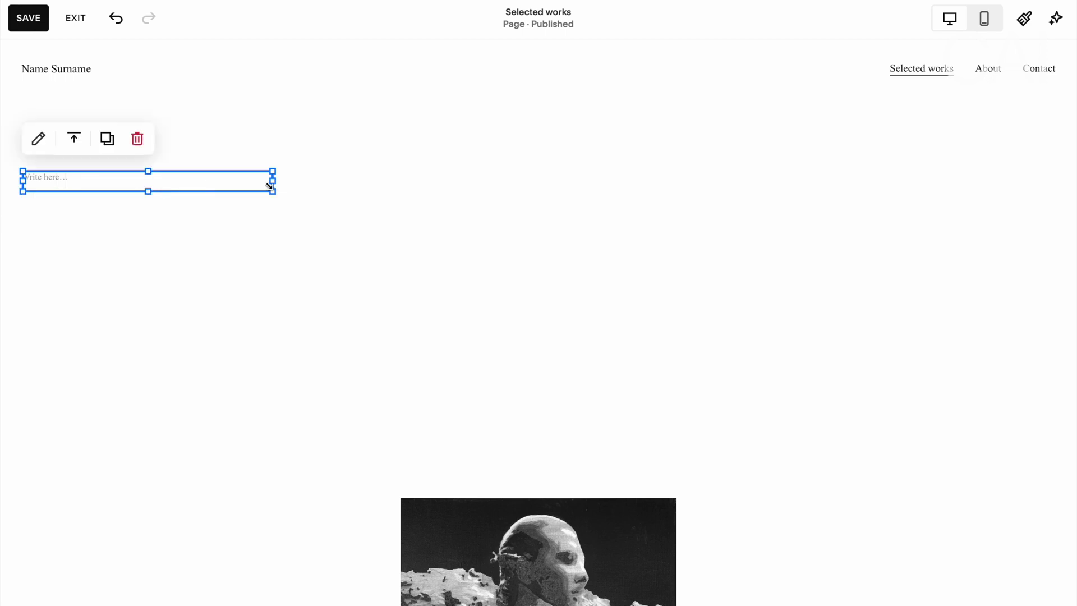
pyautogui.click(55, 177)
pyautogui.write('All')
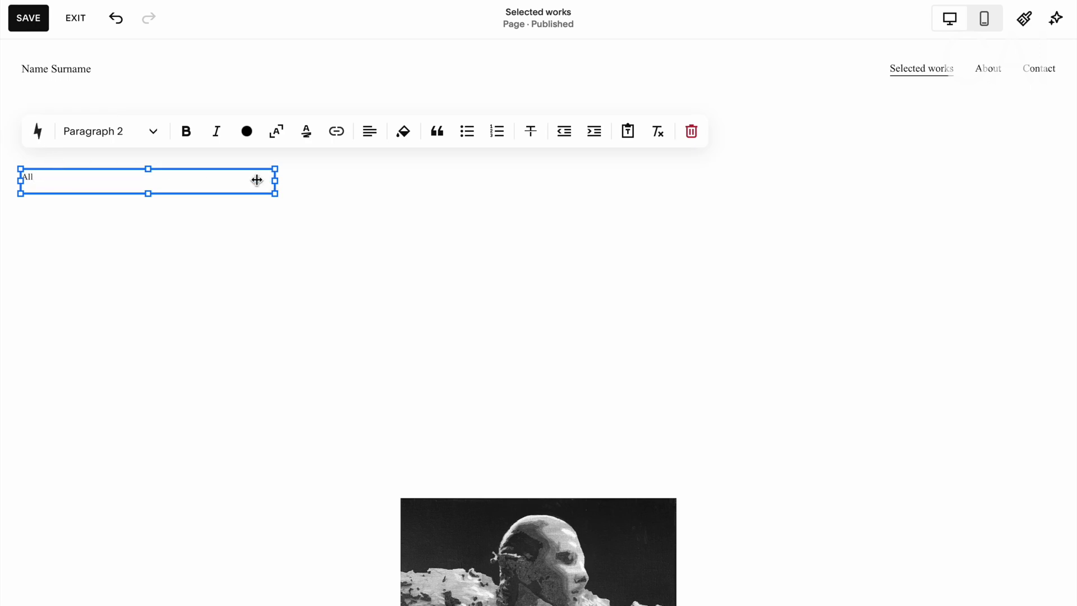
# - Narrow the All text block to a small box and centre-align its text
pyautogui.moveTo(278, 178); pyautogui.dragTo(101, 179)
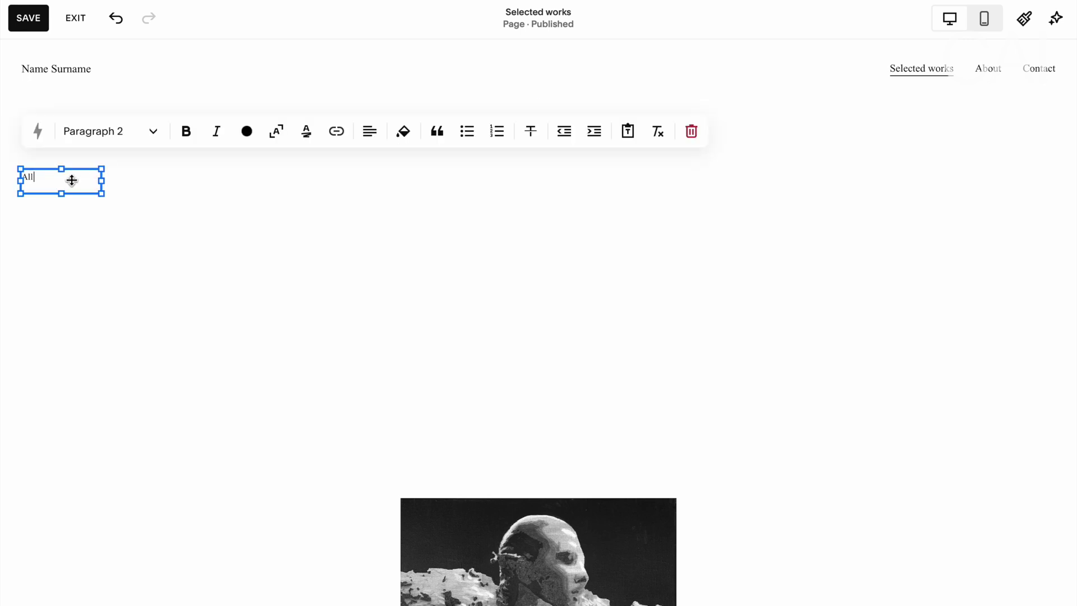
pyautogui.click(375, 132)
pyautogui.click(360, 173)
pyautogui.click(359, 224)
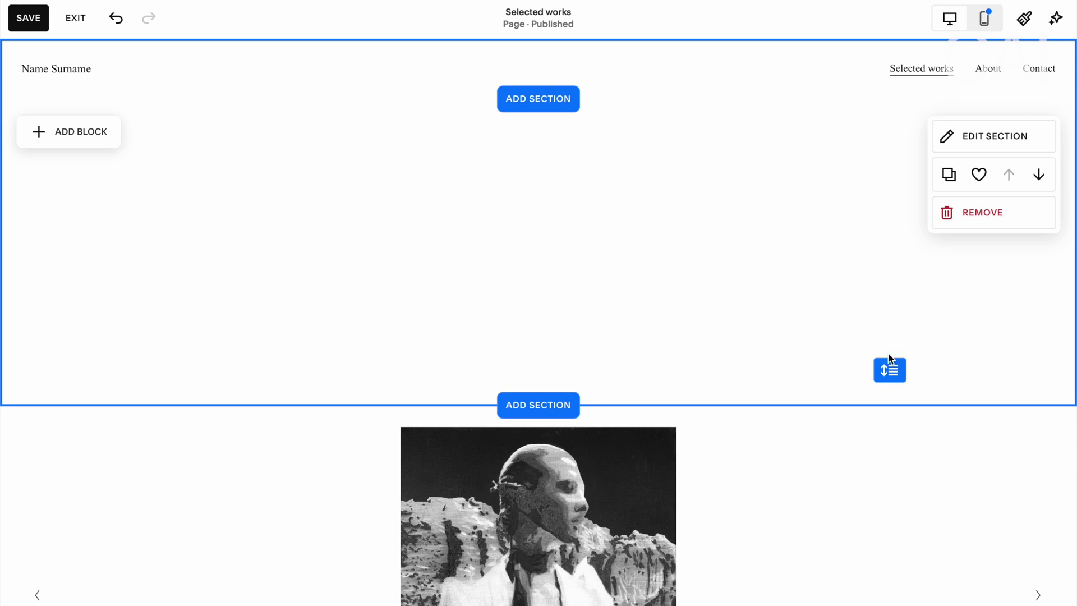
# - Shrink the section to one row with Fill Screen off, and move the All text to just before the page's centre
pyautogui.moveTo(887, 369); pyautogui.dragTo(860, 158)
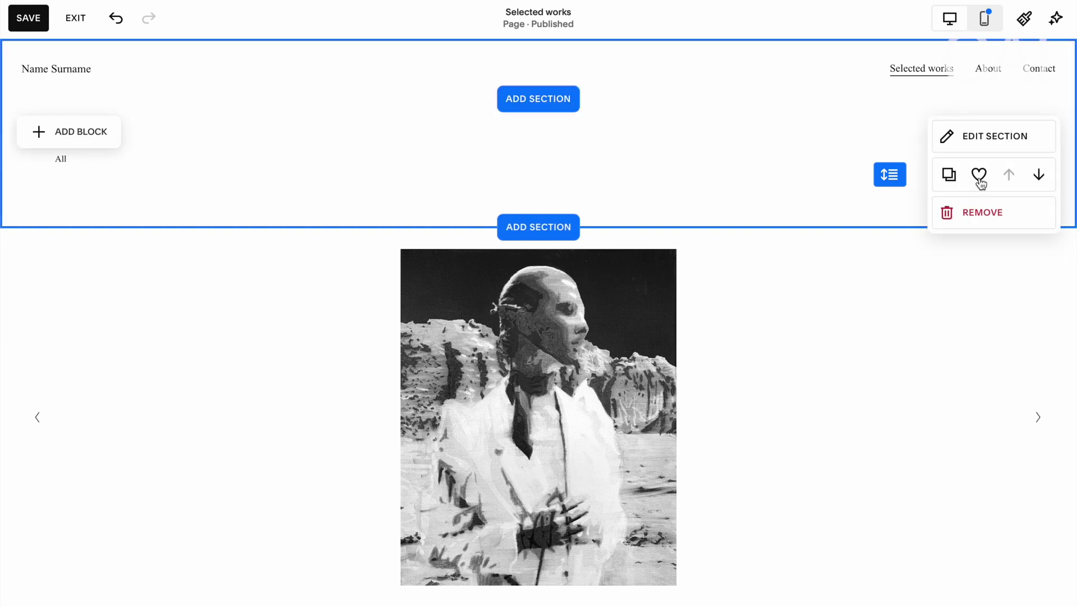
pyautogui.click(961, 139)
pyautogui.click(1033, 285)
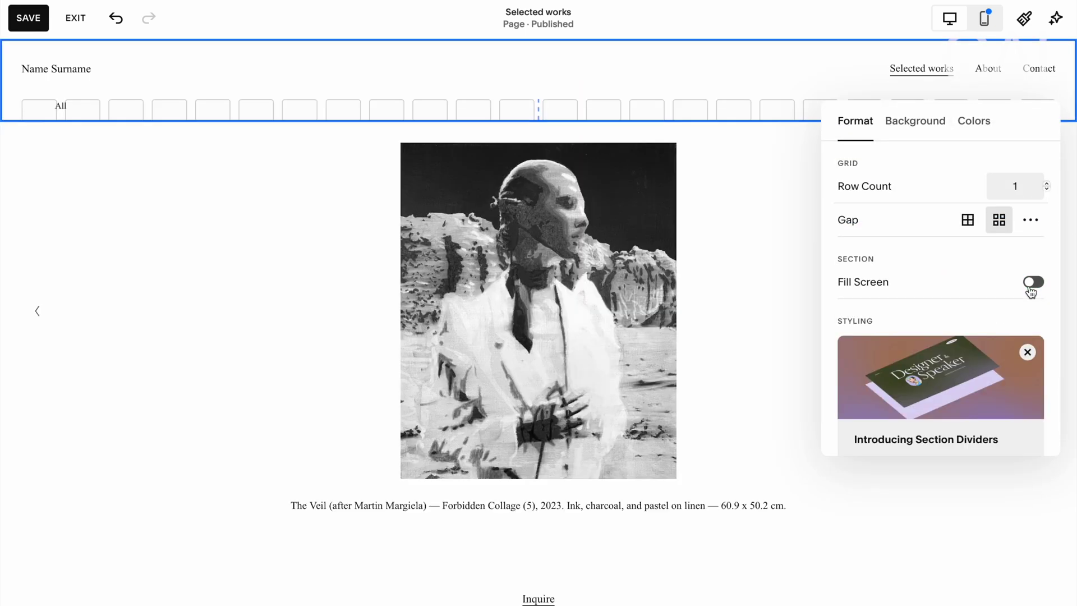
pyautogui.moveTo(67, 106); pyautogui.dragTo(446, 90)
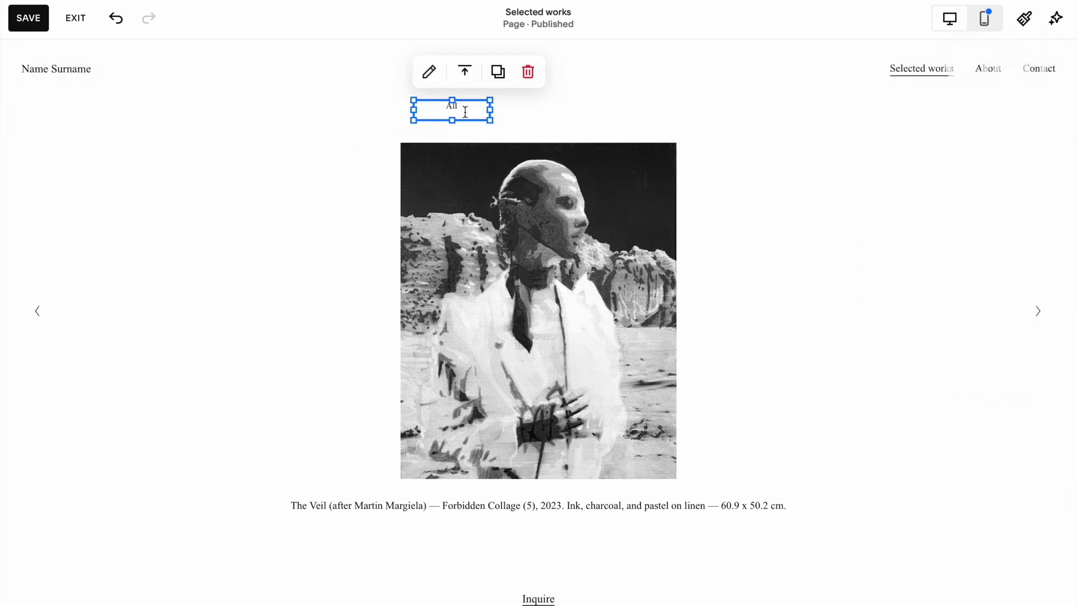
# - Duplicate the All text block, change the copy's text to "Paintings" and place it beside All in the same row
pyautogui.click(497, 72)
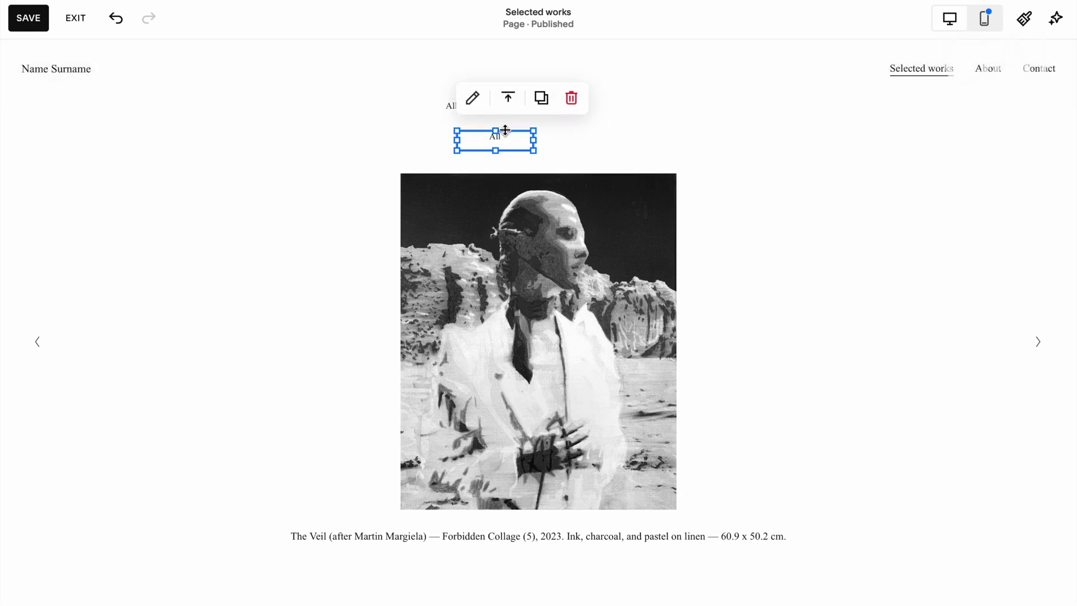
pyautogui.click(474, 99)
pyautogui.press('BackSpace')
pyautogui.press('BackSpace')
pyautogui.press('BackSpace')
pyautogui.write('Paintings')
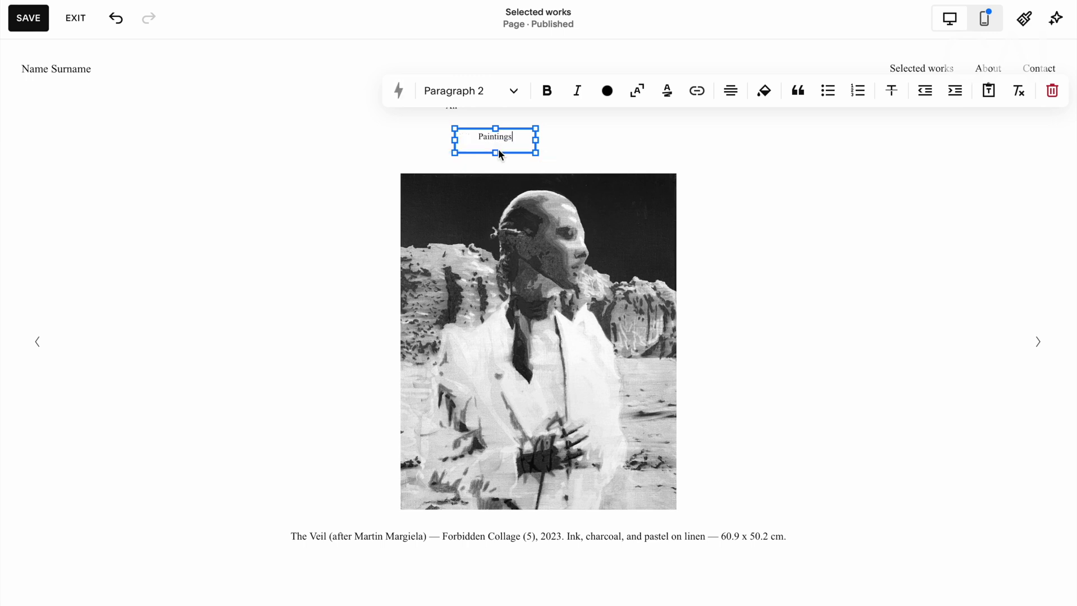
pyautogui.moveTo(511, 152)
pyautogui.mouseDown()
pyautogui.moveTo(522, 126)
pyautogui.moveTo(546, 117)
pyautogui.moveTo(514, 120)
pyautogui.mouseUp()
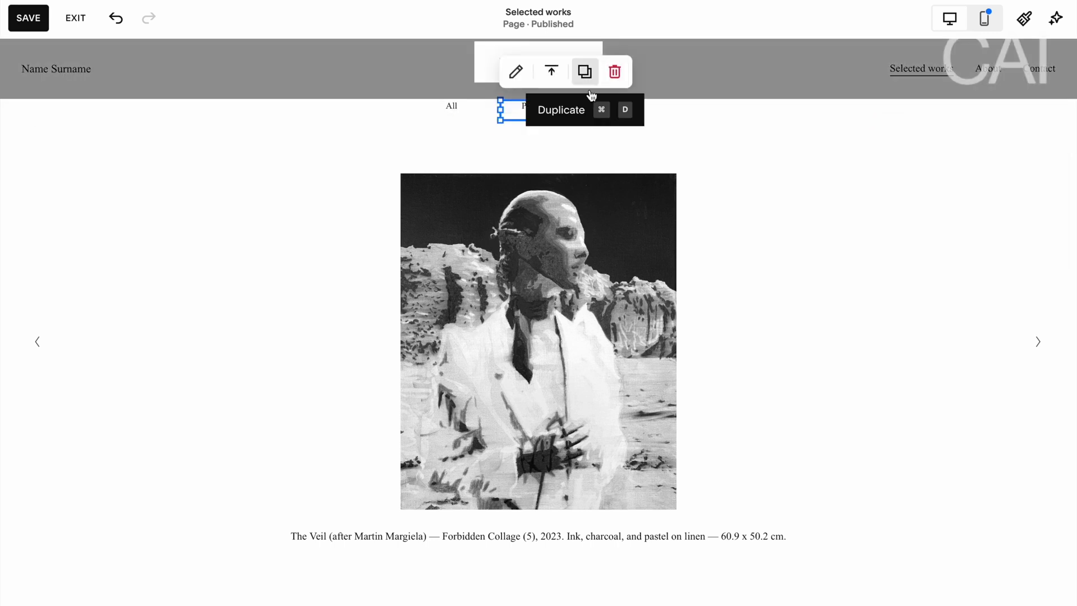
# - Duplicate the Paintings block as "Drawings", place it beside Paintings, and shrink the section back to one row
pyautogui.click(584, 72)
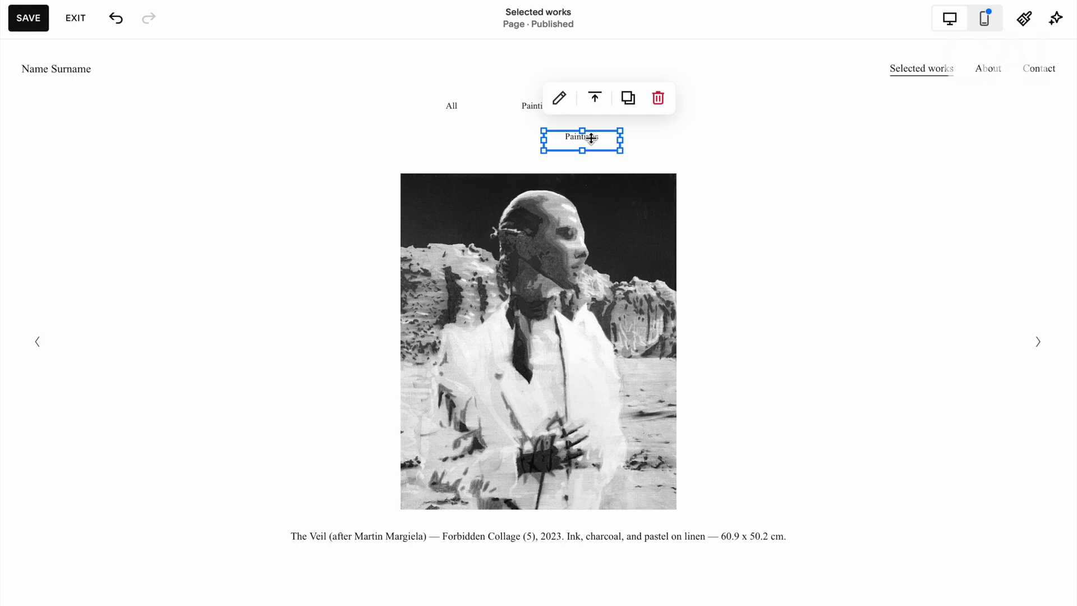
pyautogui.click(559, 98)
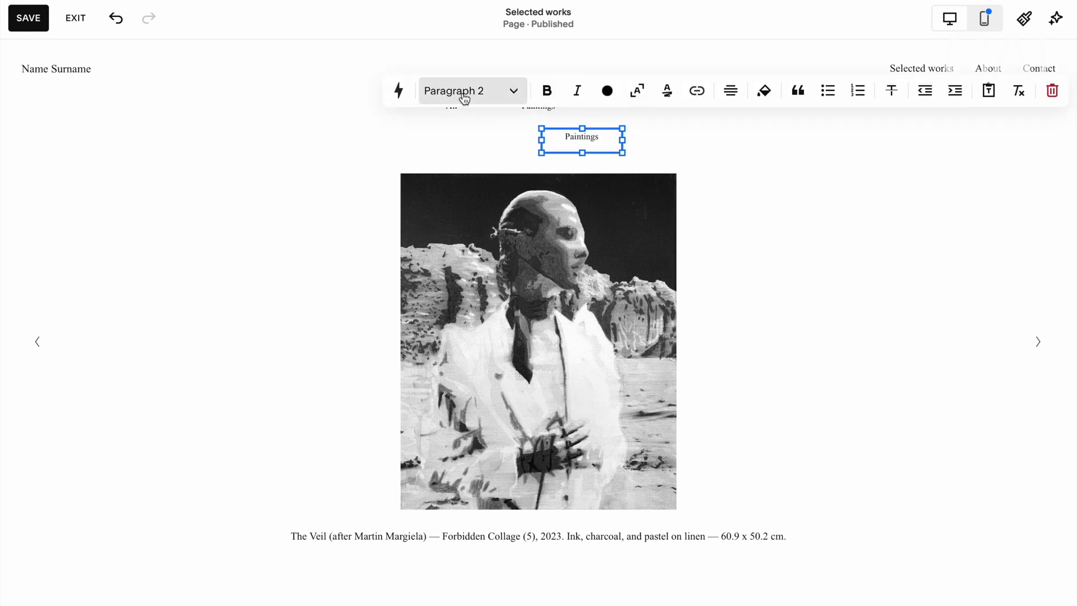
pyautogui.doubleClick(607, 137)
pyautogui.write('Drawings')
pyautogui.moveTo(603, 150); pyautogui.dragTo(645, 112)
pyautogui.moveTo(900, 139); pyautogui.dragTo(898, 108)
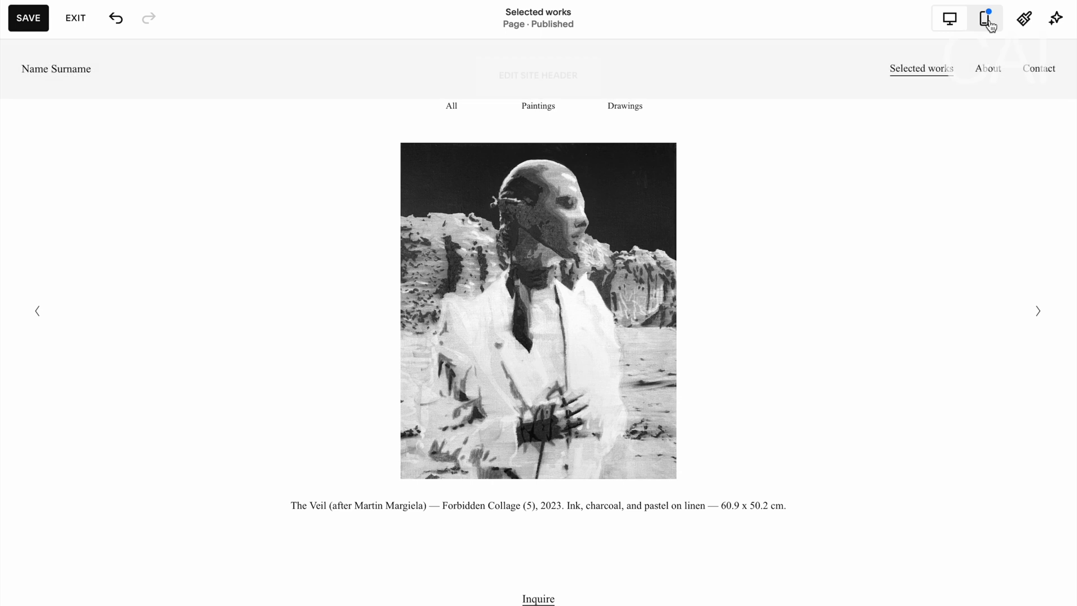
# - Switch to the mobile layout, shrink the All text block to a small one-row box and align it at the left margin
pyautogui.click(984, 18)
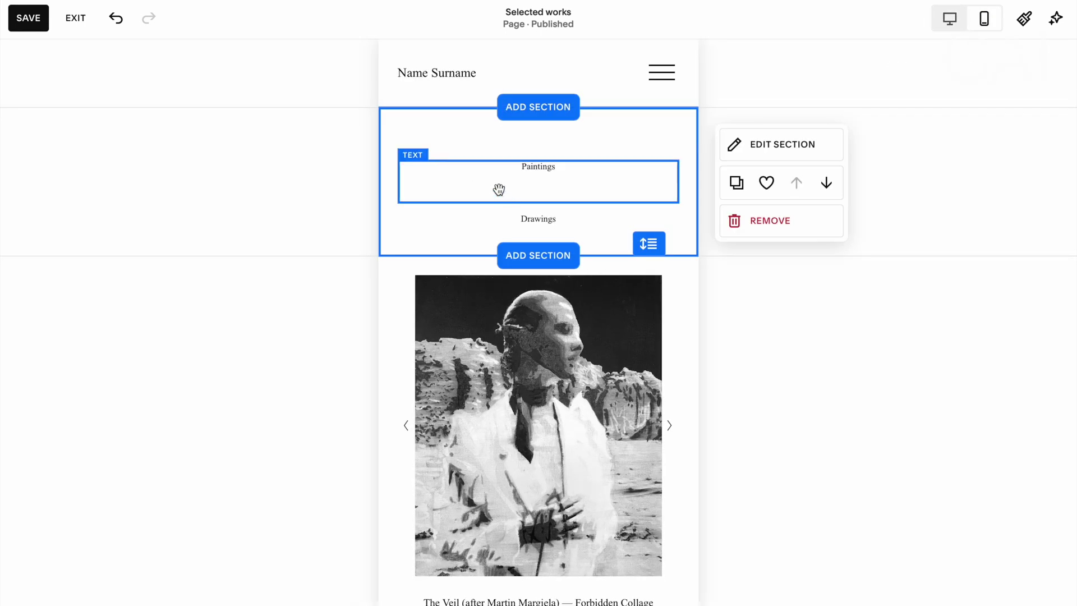
pyautogui.click(467, 137)
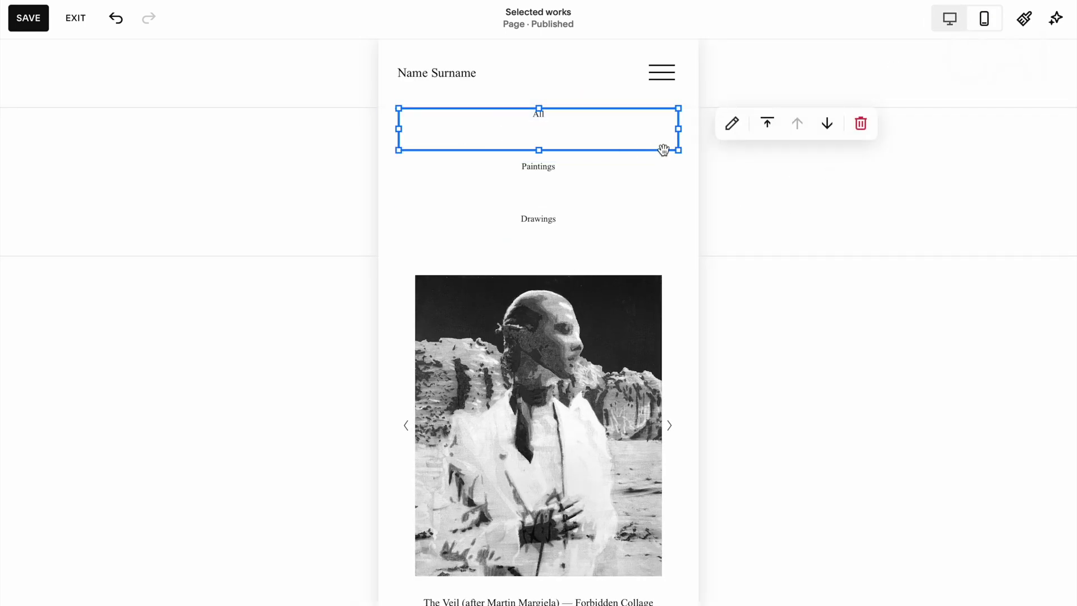
pyautogui.moveTo(672, 143); pyautogui.dragTo(579, 117)
pyautogui.moveTo(503, 120); pyautogui.dragTo(462, 121)
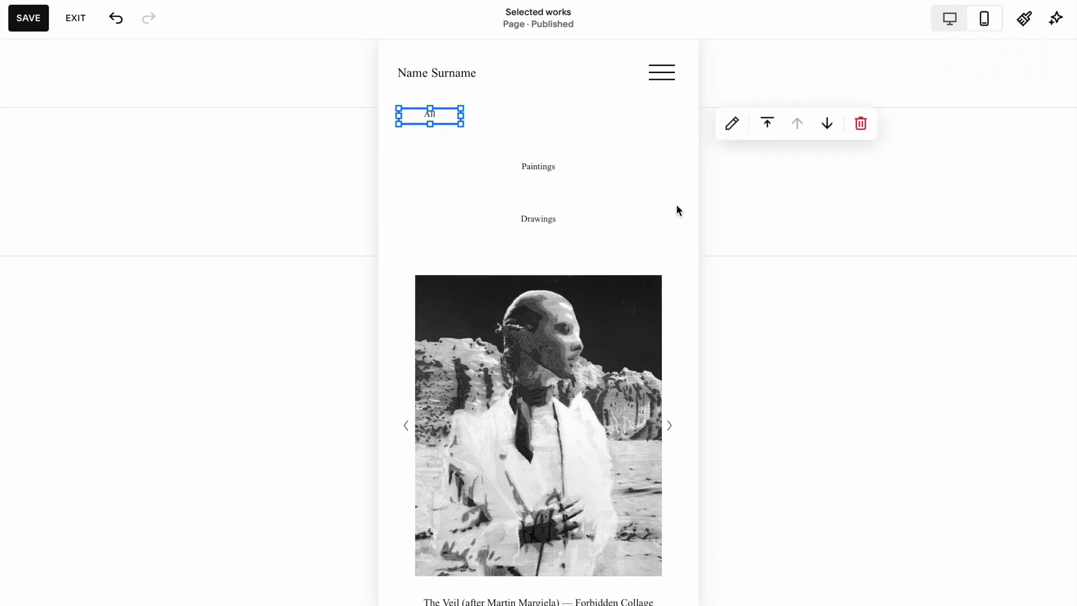
# - Shrink the Paintings text block in the mobile layout and centre it in the same row as All
pyautogui.moveTo(610, 166)
pyautogui.mouseDown()
pyautogui.moveTo(659, 142)
pyautogui.moveTo(645, 140)
pyautogui.mouseUp()
pyautogui.click(413, 163)
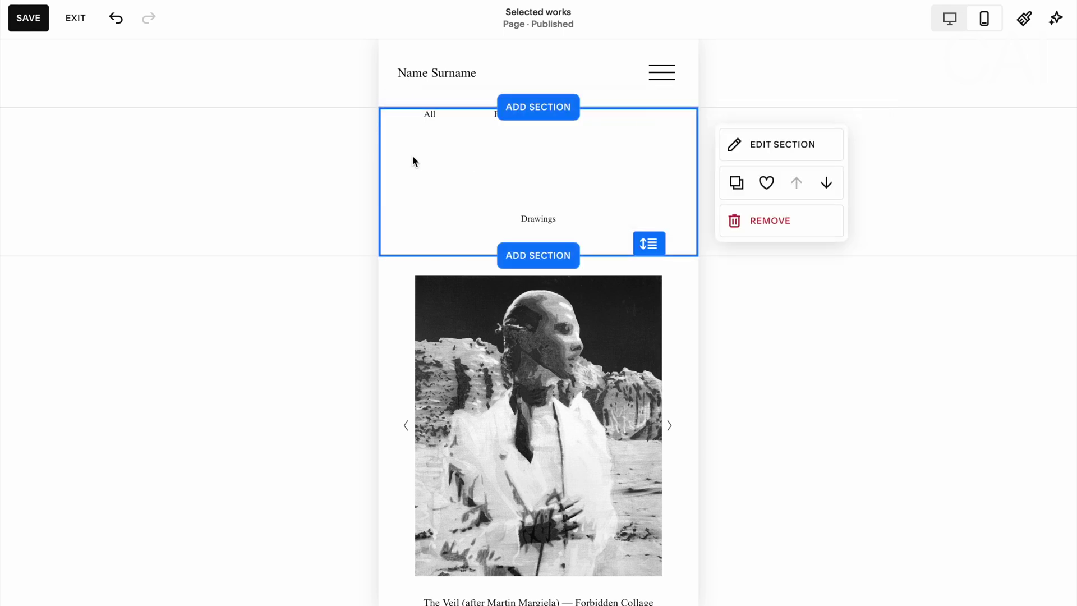
pyautogui.click(486, 149)
pyautogui.moveTo(380, 149); pyautogui.dragTo(476, 147)
pyautogui.moveTo(643, 128); pyautogui.dragTo(613, 127)
pyautogui.moveTo(540, 149); pyautogui.dragTo(538, 124)
# - Shrink the Drawings text block, place it at the right end of the mobile label row, and reduce the section to one row
pyautogui.moveTo(557, 197); pyautogui.dragTo(565, 203)
pyautogui.moveTo(436, 194)
pyautogui.mouseDown()
pyautogui.moveTo(615, 192)
pyautogui.moveTo(641, 110)
pyautogui.moveTo(615, 114)
pyautogui.mouseUp()
pyautogui.click(658, 112)
pyautogui.click(554, 160)
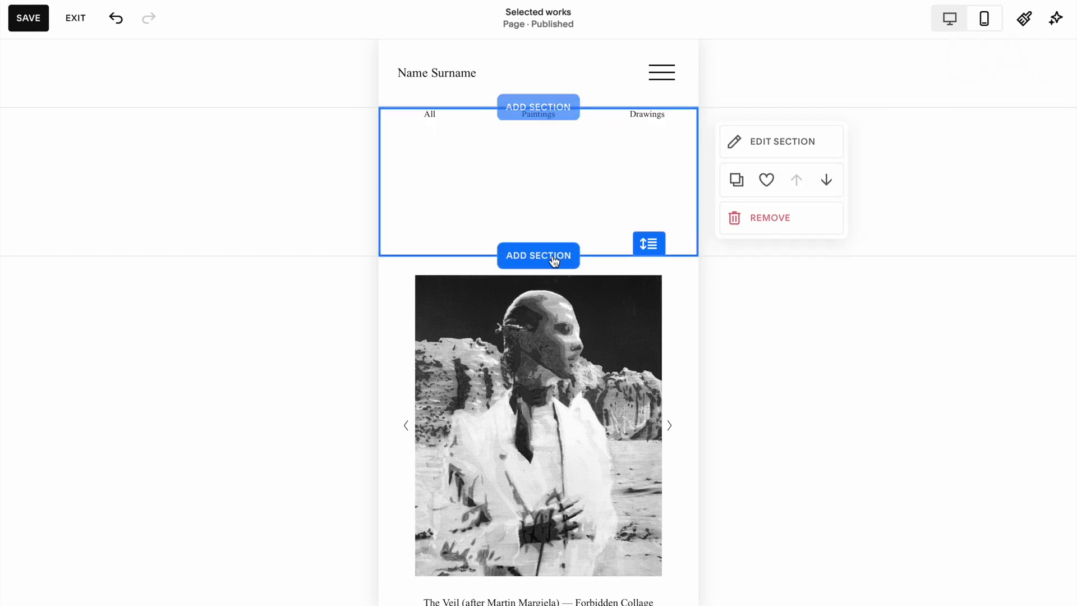
pyautogui.moveTo(648, 239); pyautogui.dragTo(646, 113)
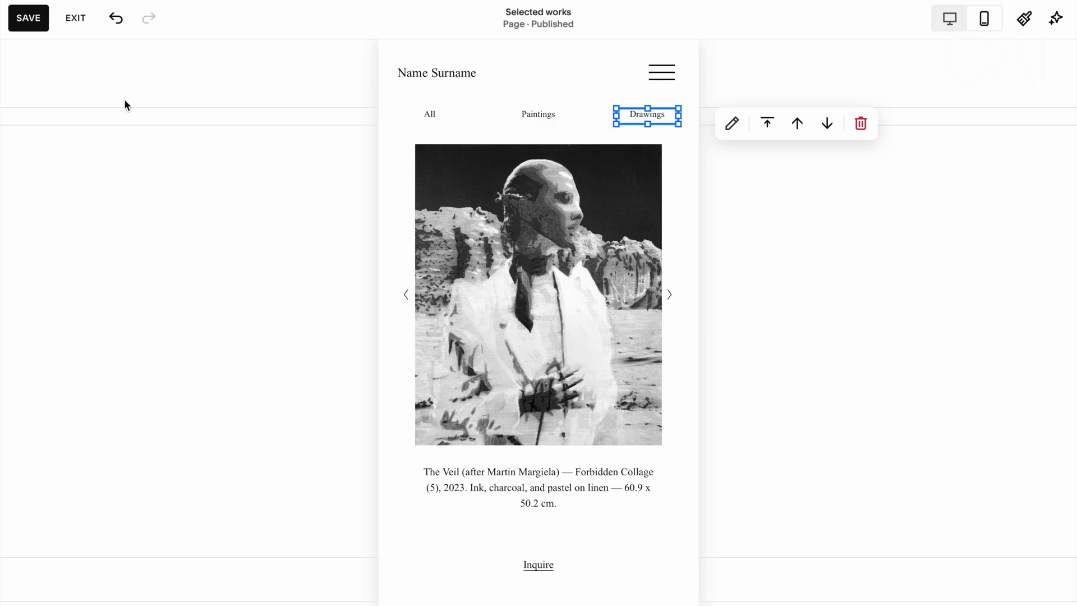
# - Save the Selected works page, leave the editor and switch the preview back to the desktop layout
pyautogui.click(26, 19)
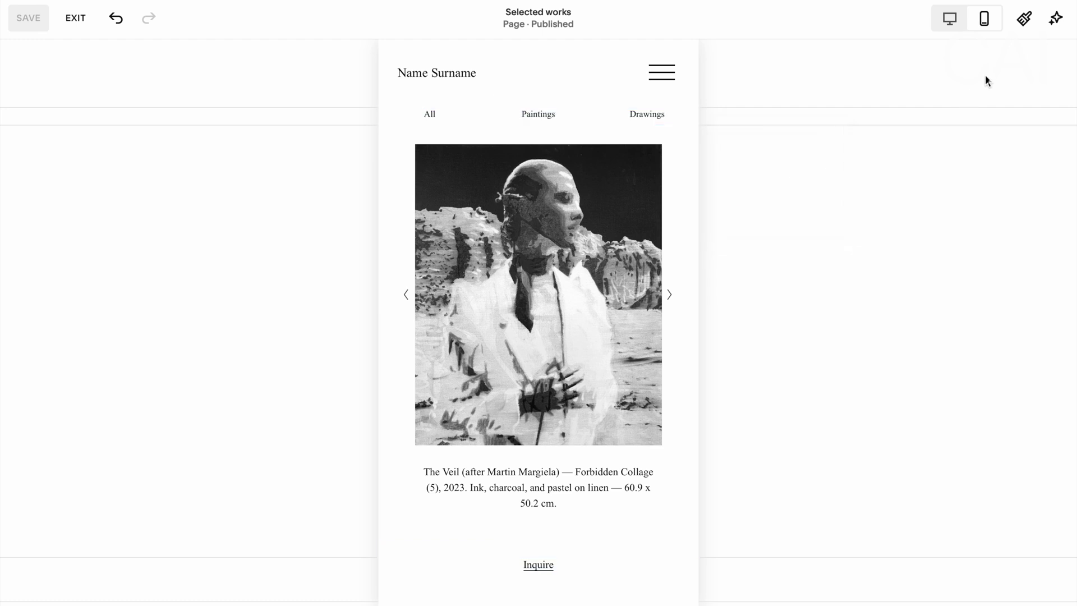
pyautogui.click(74, 18)
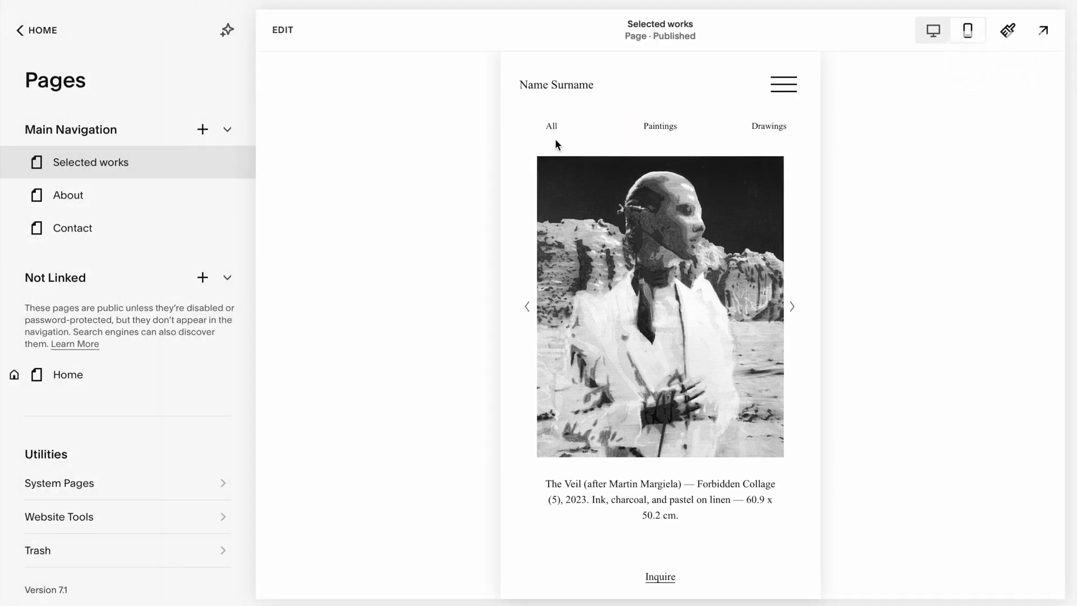
pyautogui.click(933, 33)
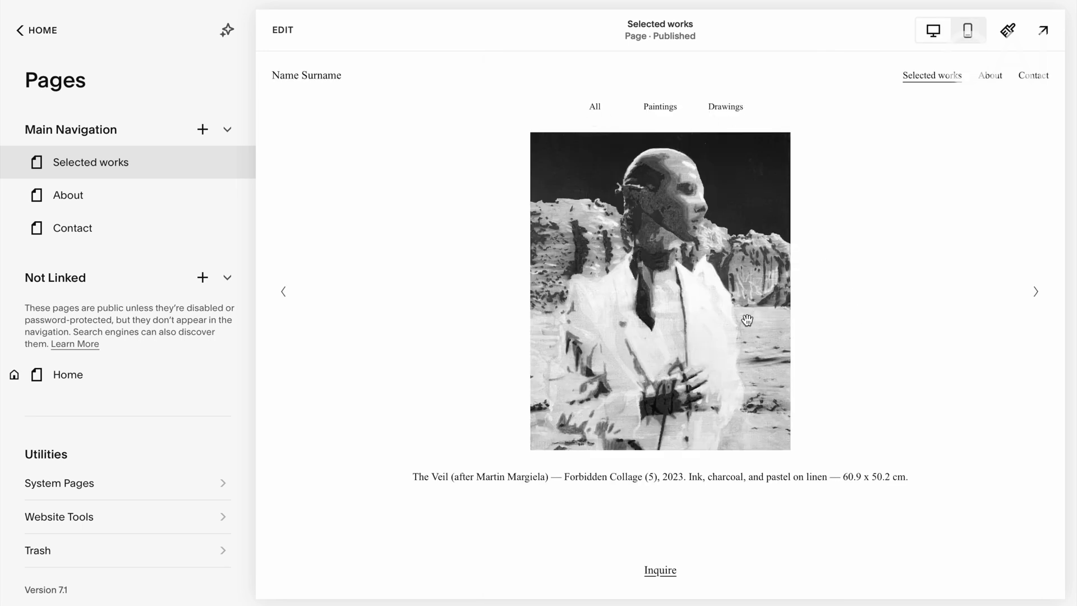
# - Review the images in the Selected works page's gallery, then leave the editor without changes
pyautogui.click(281, 30)
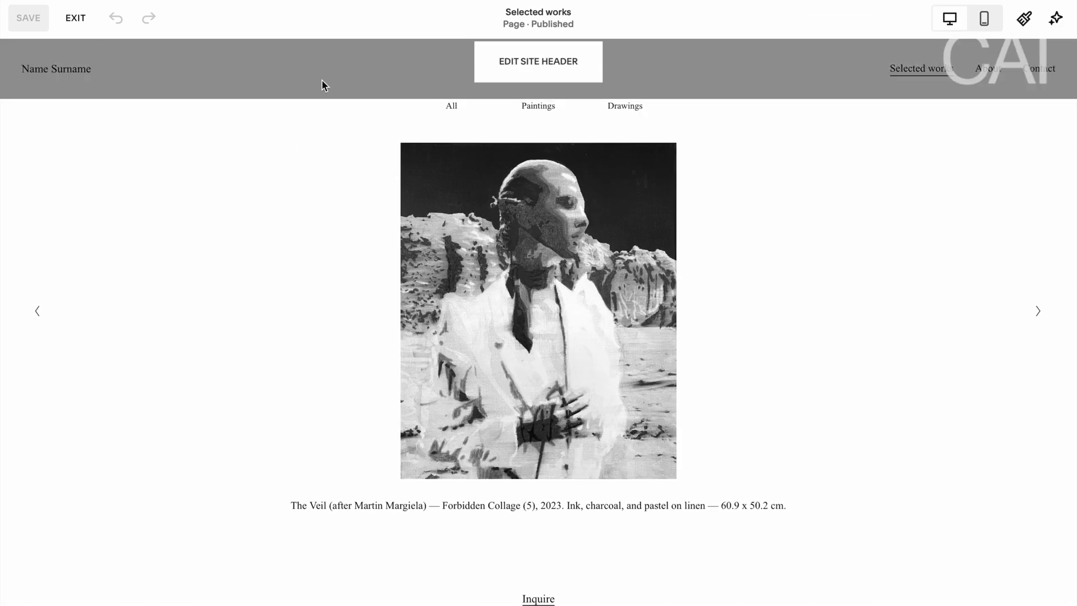
pyautogui.moveTo(1031, 269)
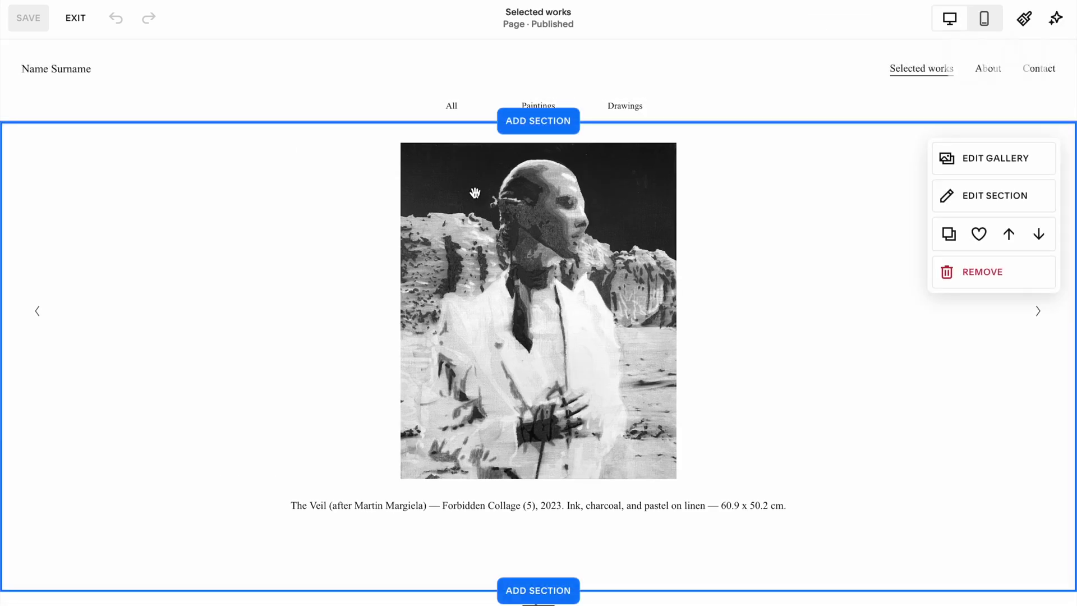
pyautogui.click(996, 162)
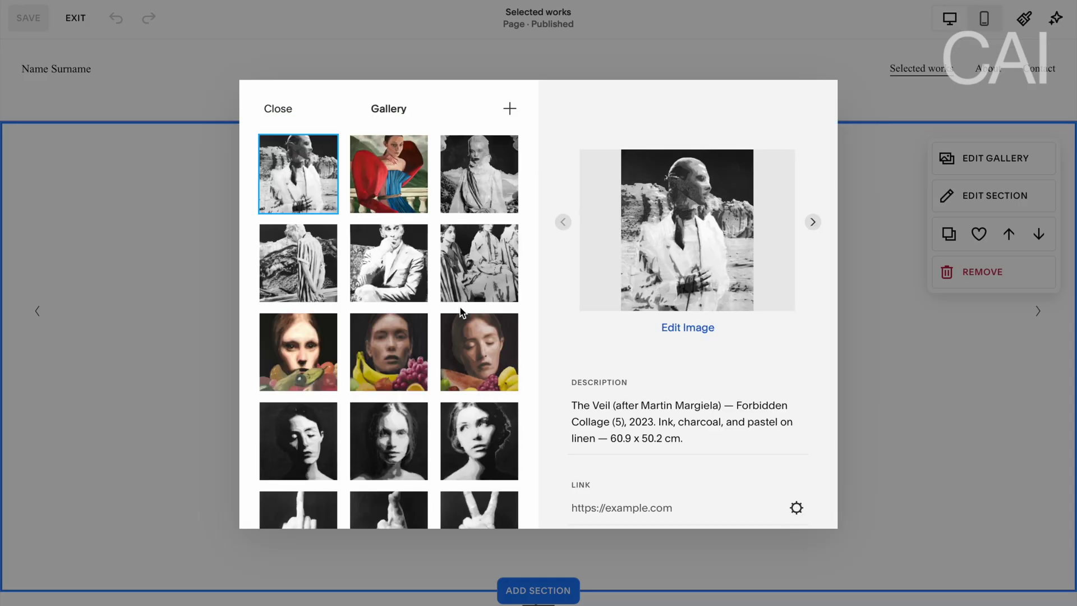
pyautogui.moveTo(409, 331)
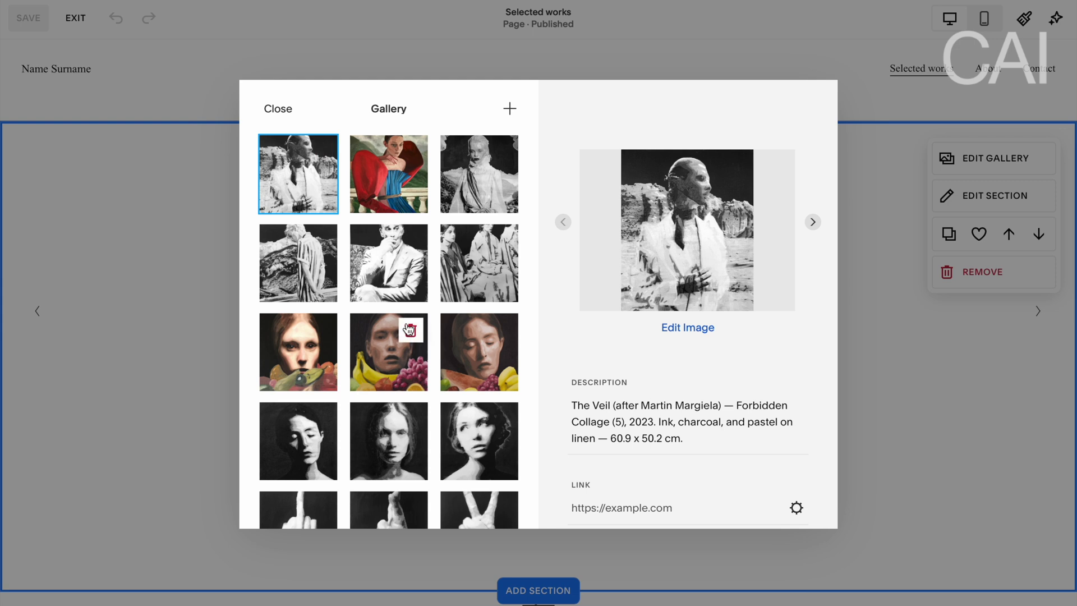
pyautogui.click(279, 108)
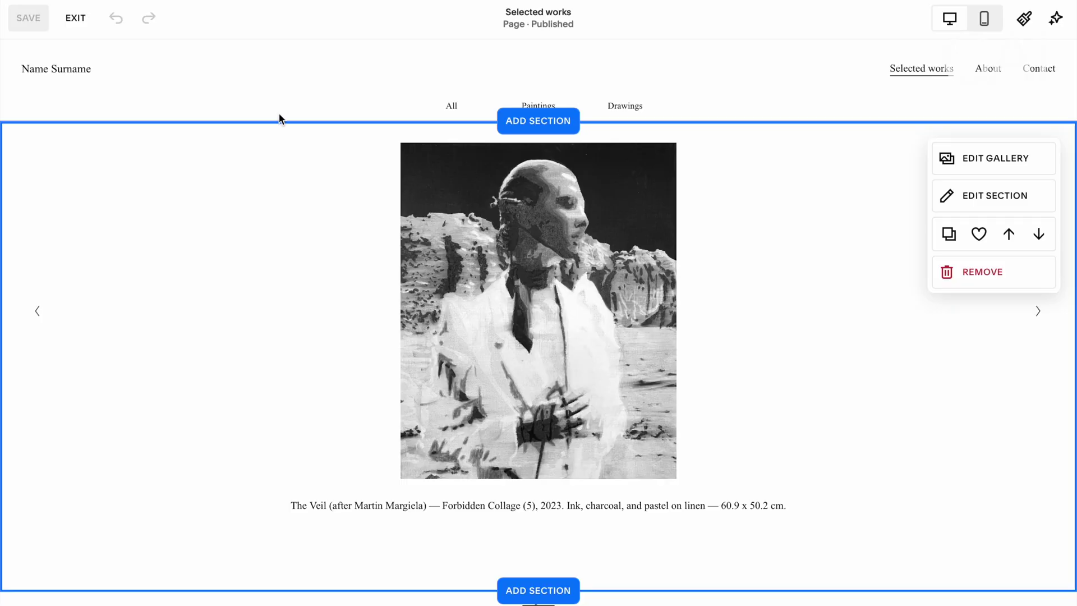
pyautogui.click(75, 18)
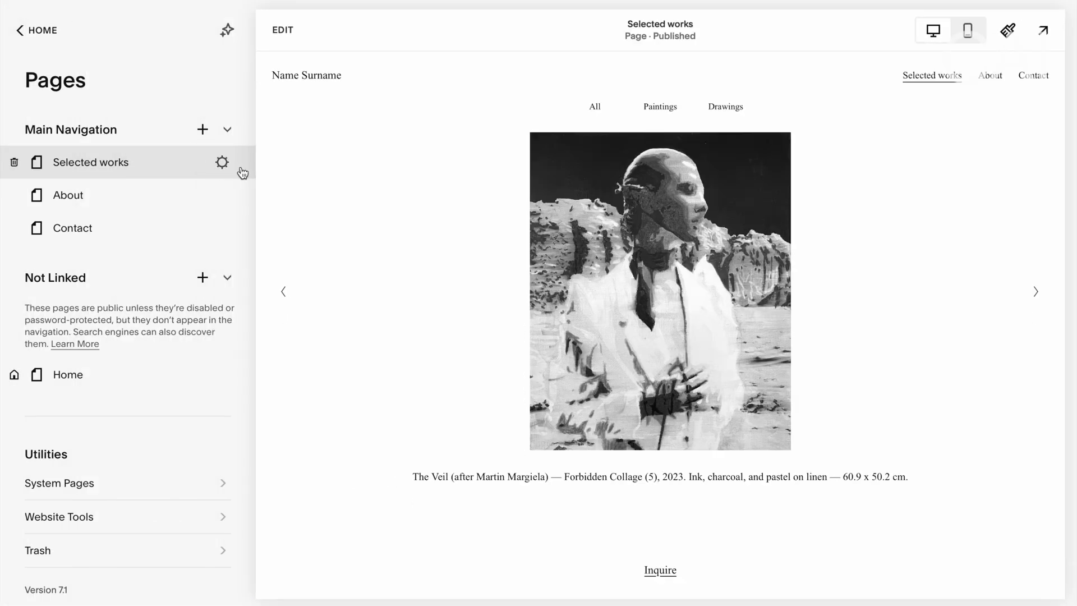
# - Duplicate the Selected works page and name the copy "Paintings"
pyautogui.click(221, 163)
pyautogui.scroll(-3, 589, 325)
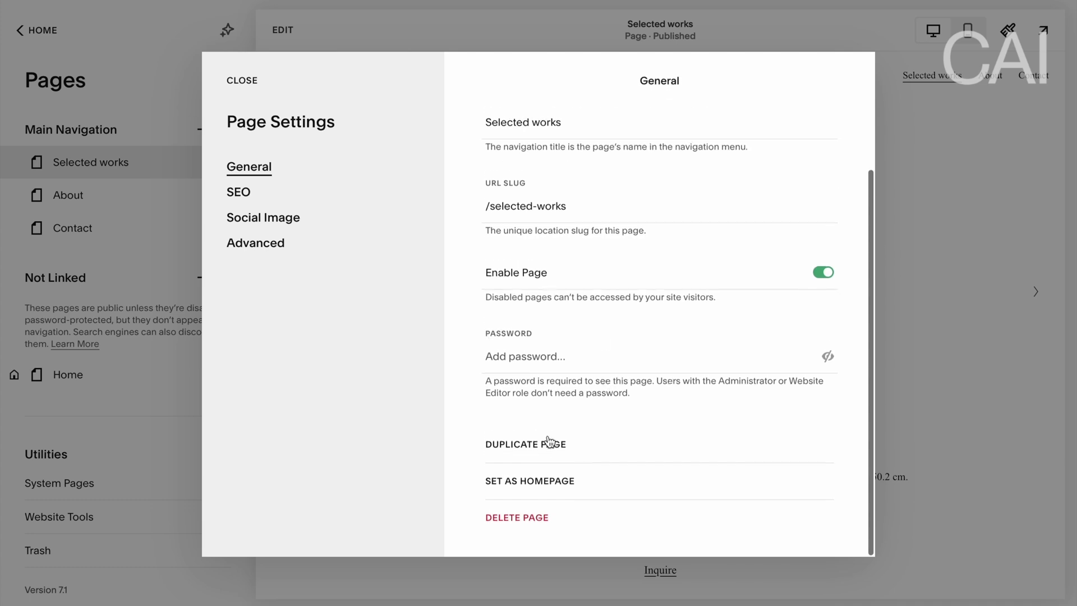
pyautogui.click(542, 452)
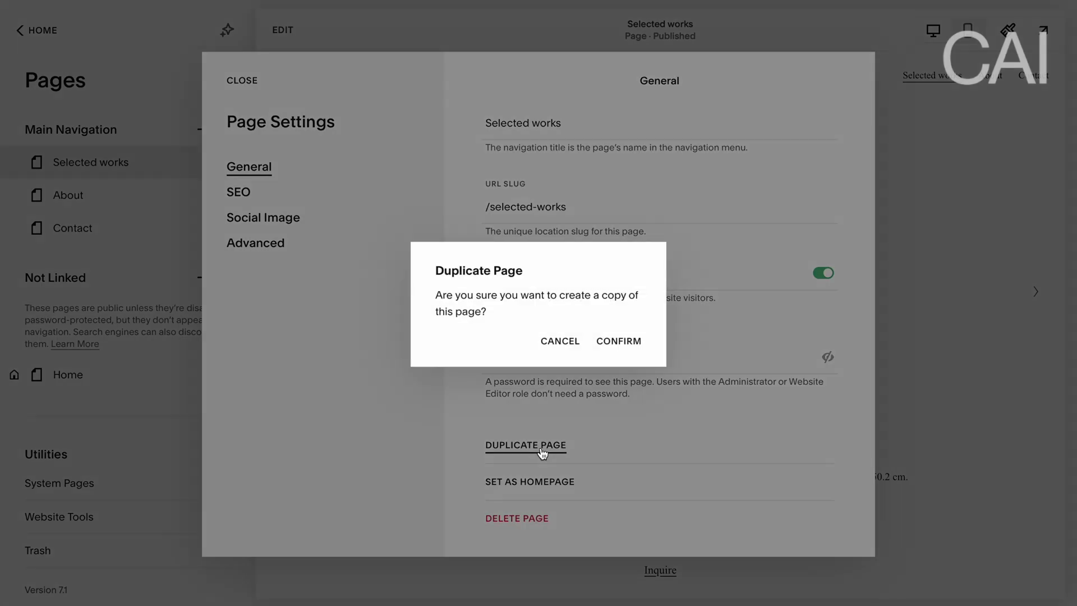
pyautogui.click(619, 342)
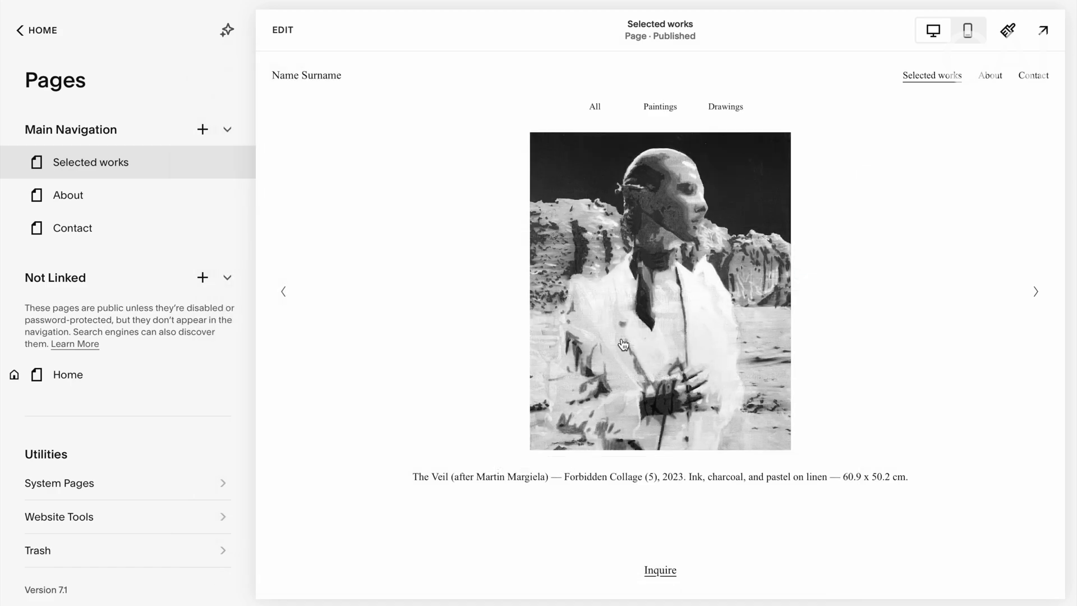
pyautogui.tripleClick(147, 372)
pyautogui.write('Pz')
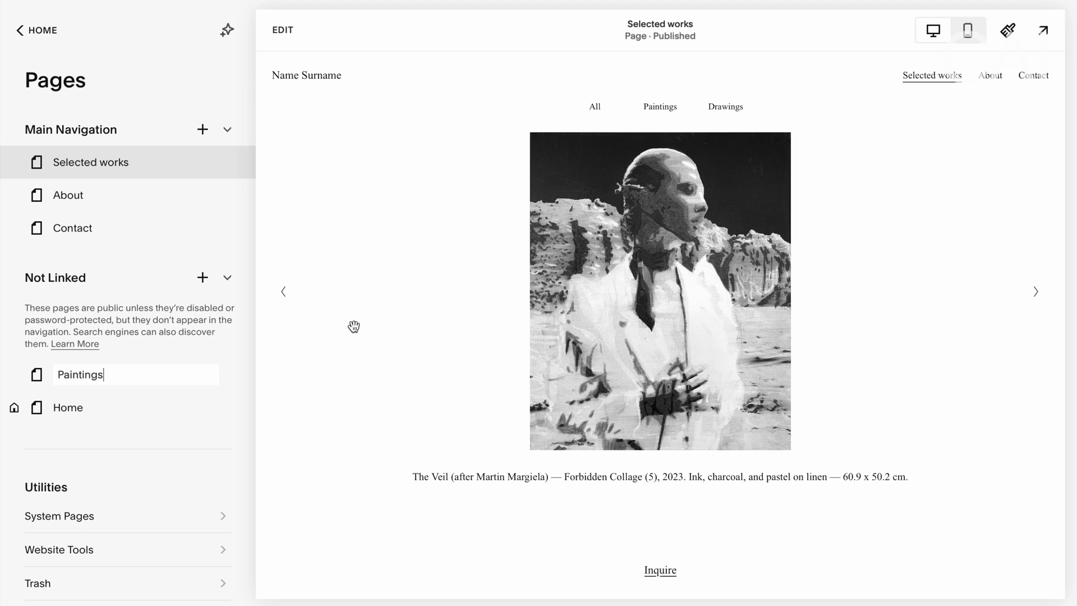
pyautogui.press('Return')
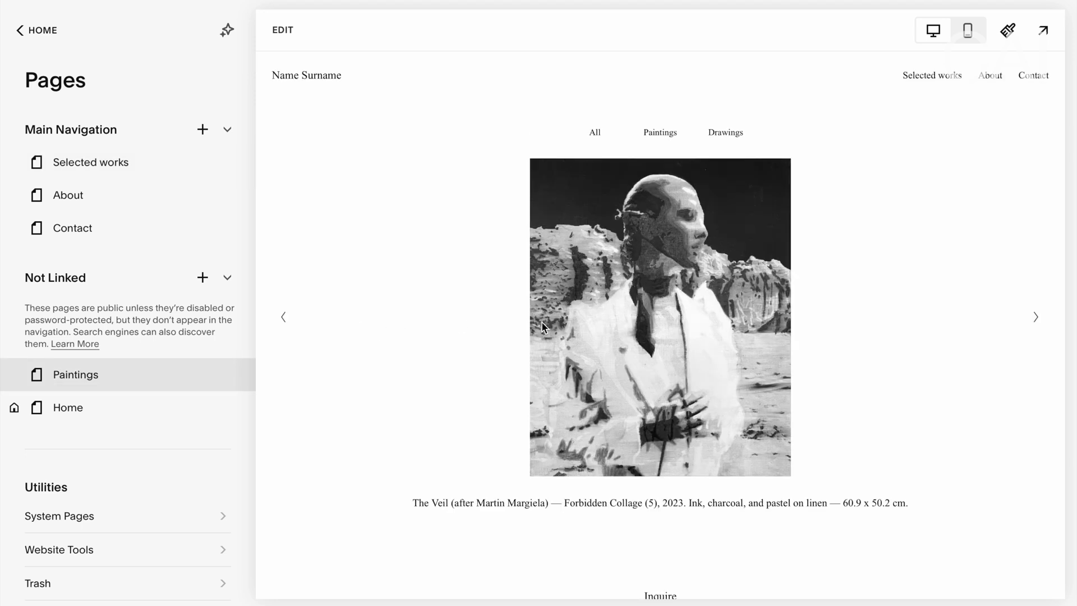
# - Open the Paintings page's gallery for editing and remove the black-and-white robed and suited figure drawings near its start
pyautogui.click(283, 29)
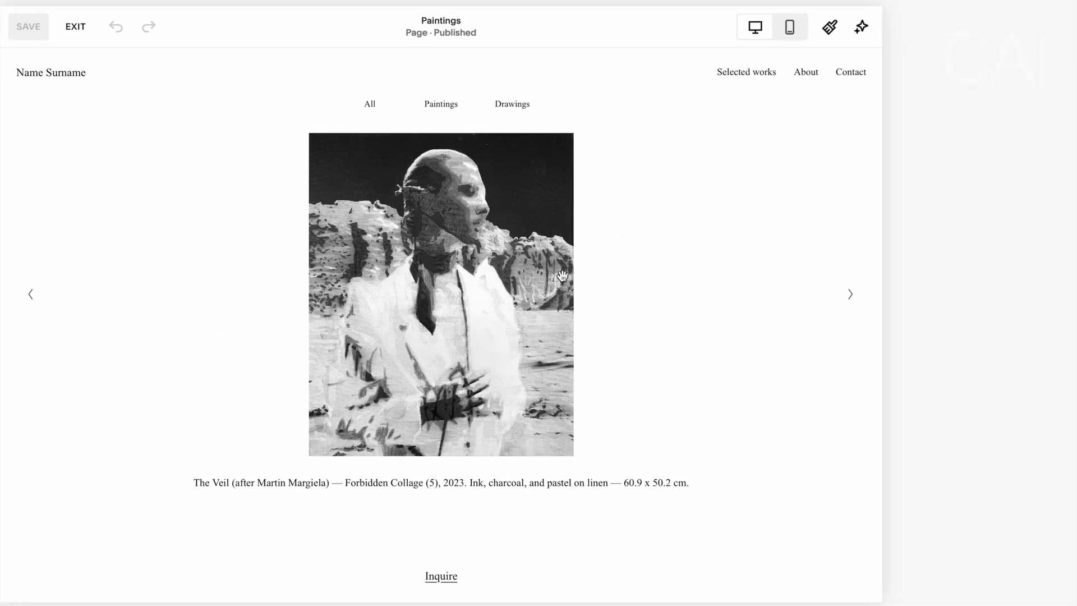
pyautogui.moveTo(1041, 179)
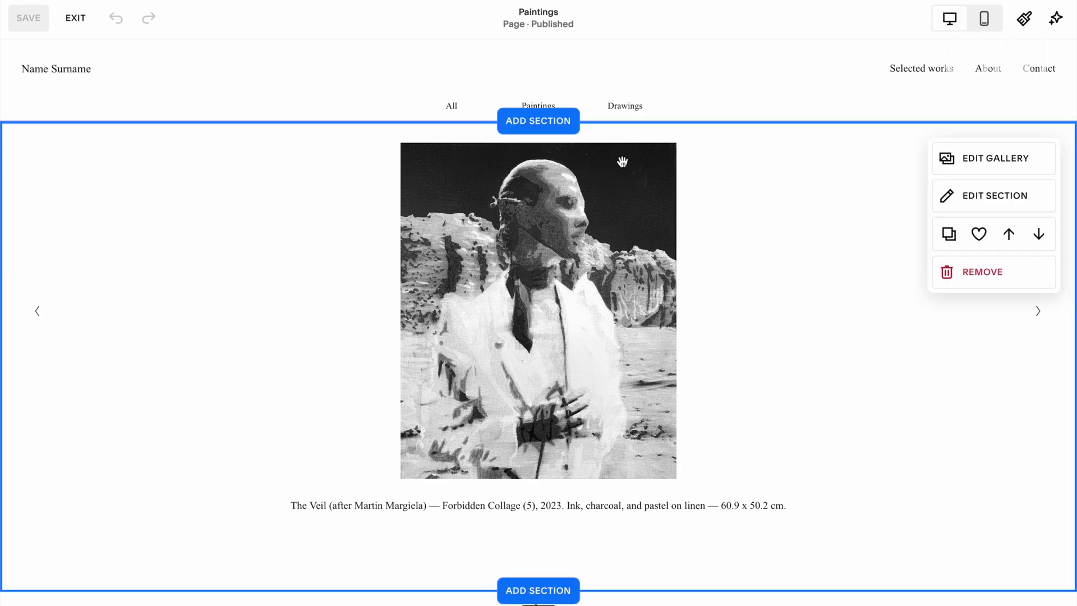
pyautogui.click(1037, 175)
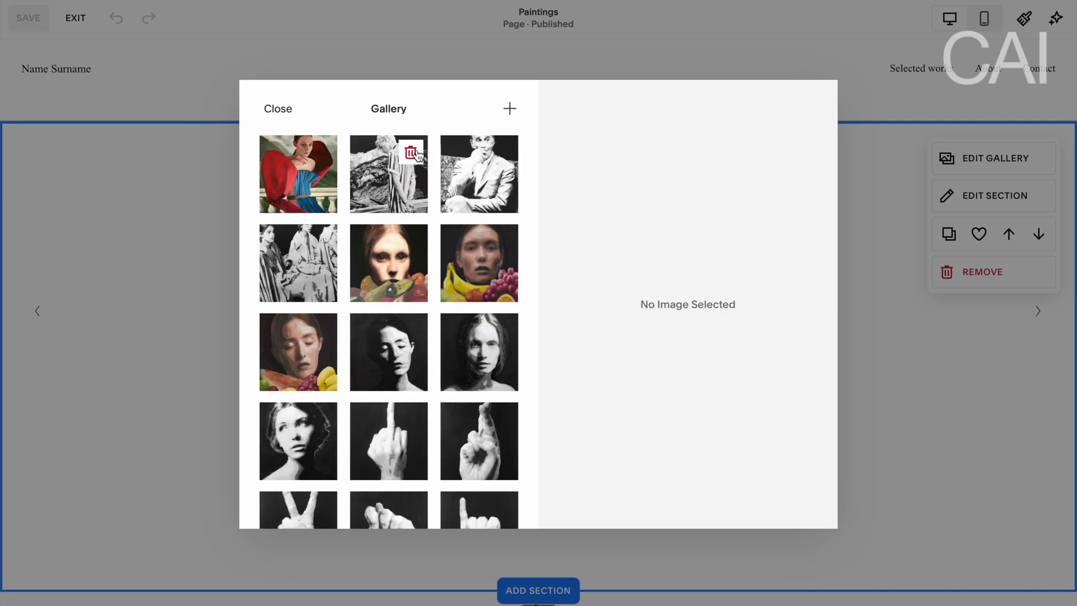
pyautogui.click(411, 153)
pyautogui.click(614, 342)
pyautogui.click(411, 153)
pyautogui.click(603, 349)
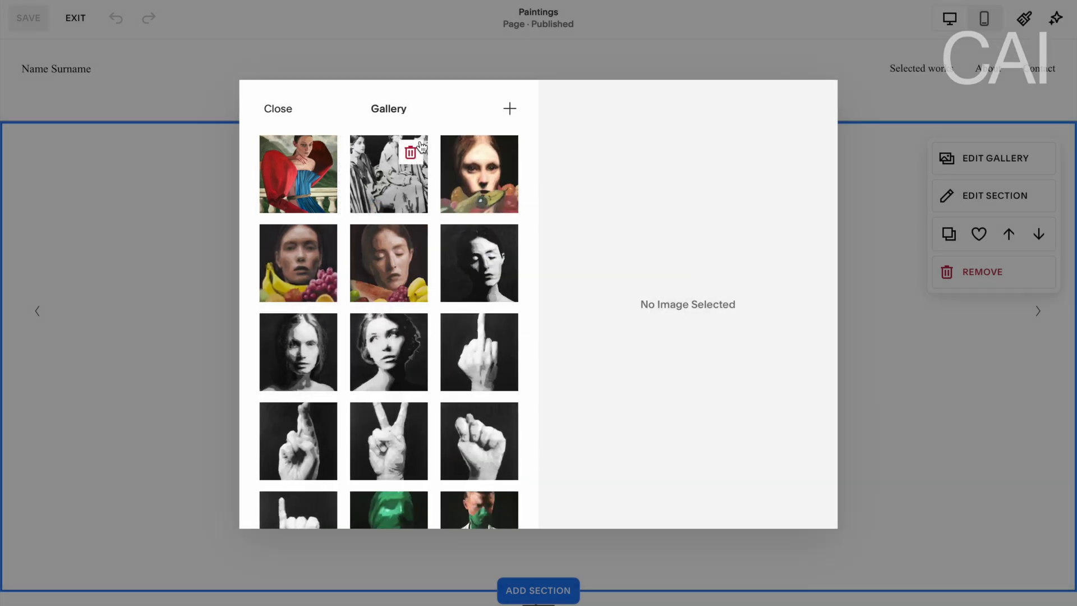
pyautogui.click(414, 151)
pyautogui.click(609, 342)
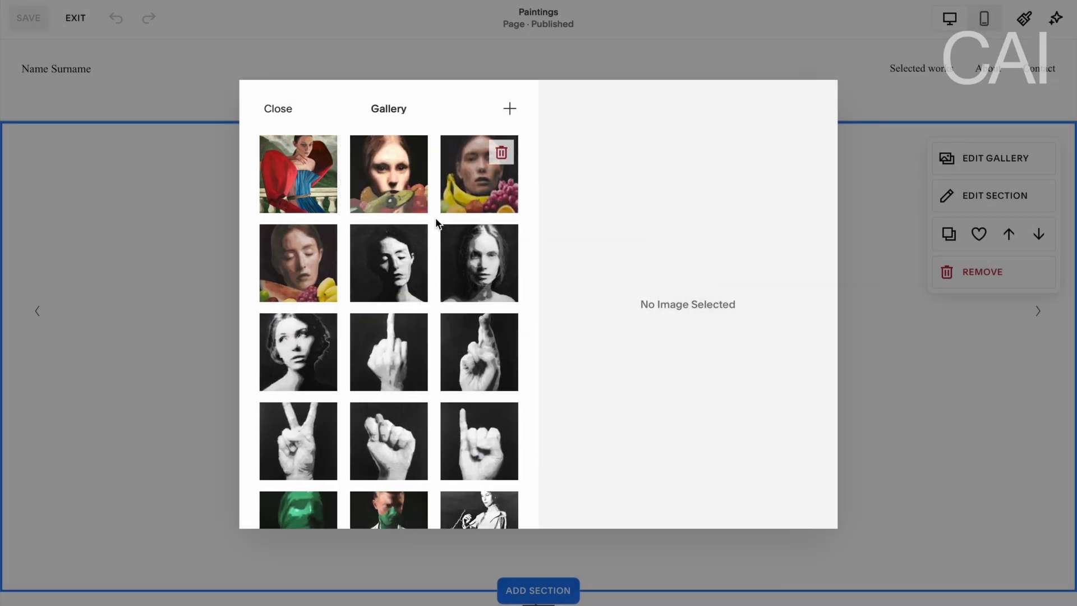
# - Remove the black-and-white female portraits, the hand-gesture drawings and the woman drawing after the green-masked works from the Paintings gallery
pyautogui.click(408, 243)
pyautogui.click(595, 349)
pyautogui.click(410, 241)
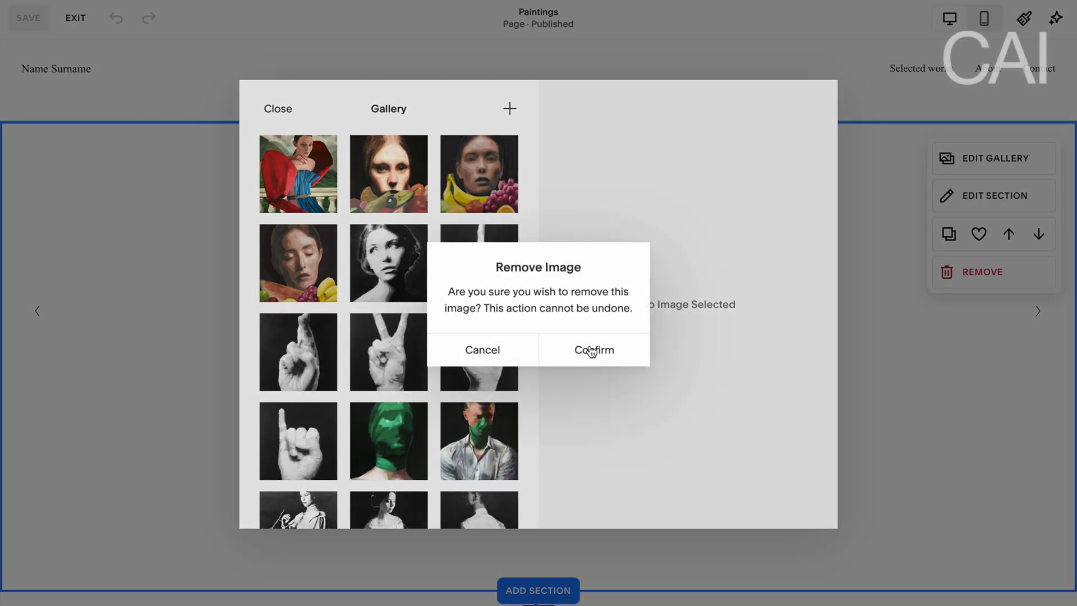
pyautogui.click(595, 350)
pyautogui.click(410, 241)
pyautogui.click(594, 349)
pyautogui.click(411, 241)
pyautogui.click(595, 349)
pyautogui.click(410, 241)
pyautogui.click(594, 350)
pyautogui.click(410, 241)
pyautogui.click(594, 350)
pyautogui.click(410, 242)
pyautogui.click(594, 349)
pyautogui.click(321, 331)
pyautogui.click(594, 349)
pyautogui.click(320, 329)
pyautogui.click(594, 349)
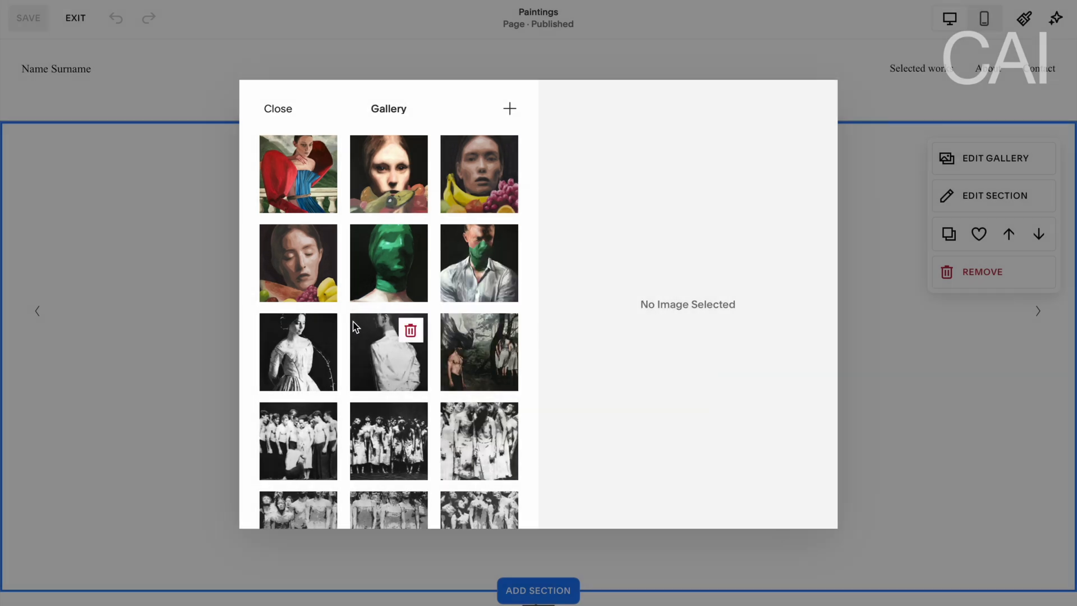
# - Remove the remaining black-and-white single-figure and crowd drawings from the Paintings gallery, then close it and leave the editor
pyautogui.click(410, 330)
pyautogui.click(595, 349)
pyautogui.click(411, 330)
pyautogui.click(595, 349)
pyautogui.click(410, 330)
pyautogui.click(595, 349)
pyautogui.click(411, 329)
pyautogui.click(595, 349)
pyautogui.click(411, 330)
pyautogui.click(594, 350)
pyautogui.click(410, 330)
pyautogui.click(598, 352)
pyautogui.click(411, 330)
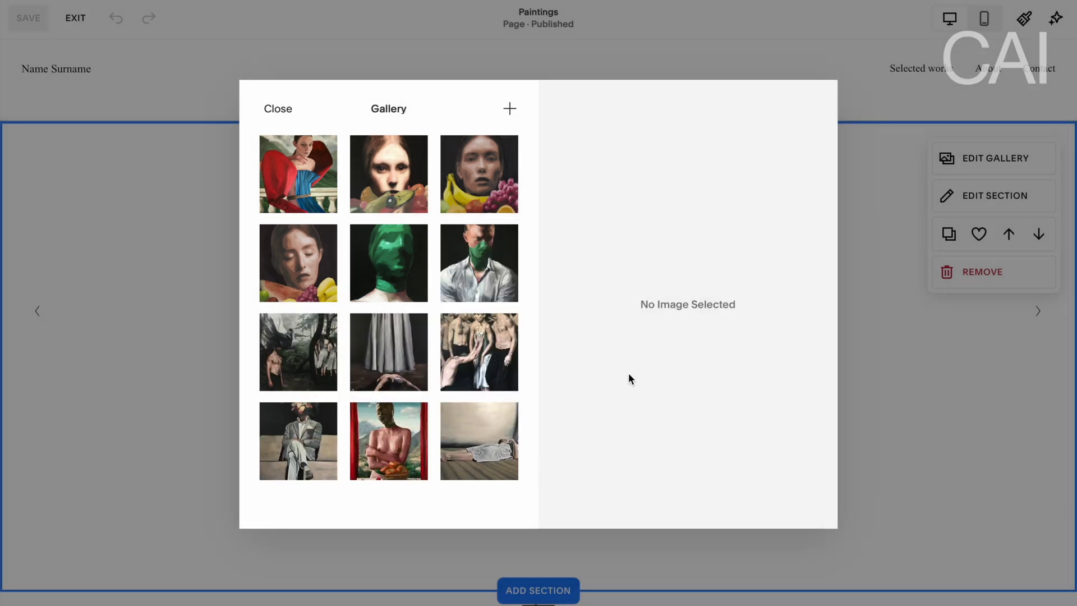
pyautogui.click(278, 111)
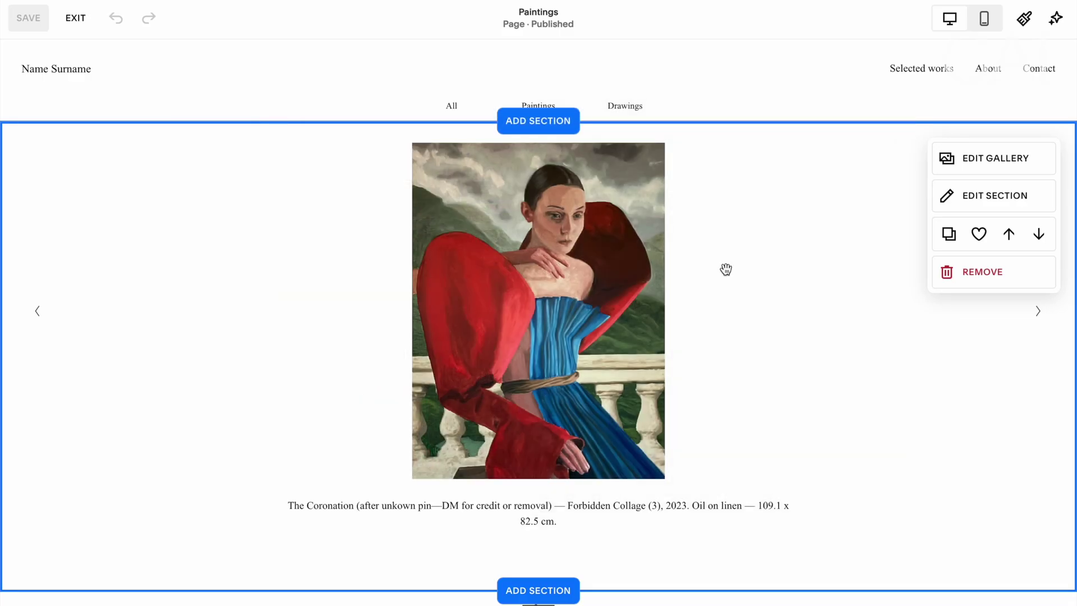
pyautogui.click(75, 17)
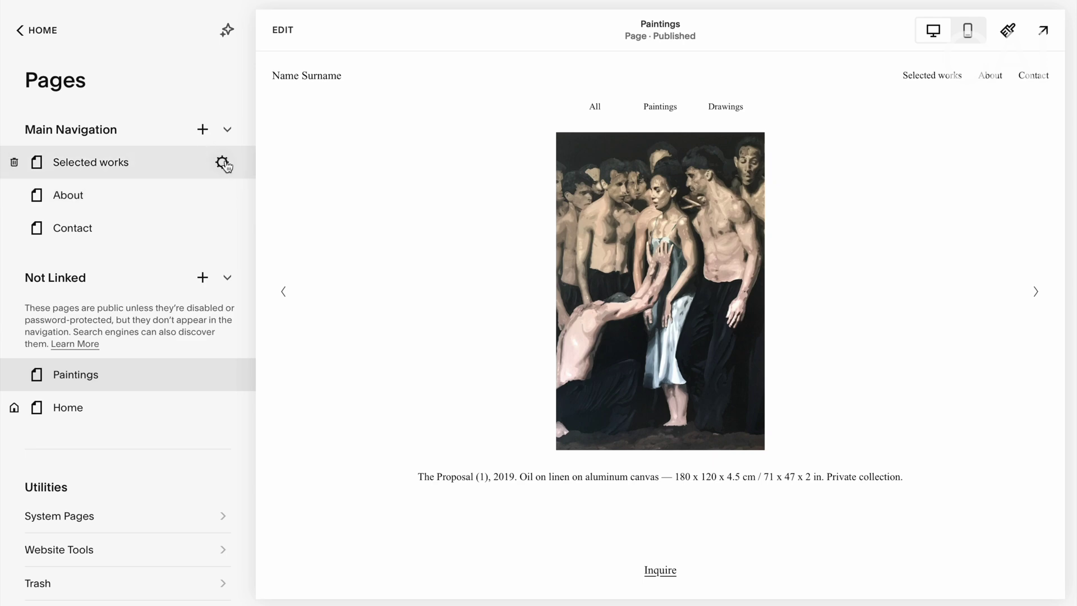
# - Duplicate the Selected works page again and name the copy "Drawings"
pyautogui.click(222, 163)
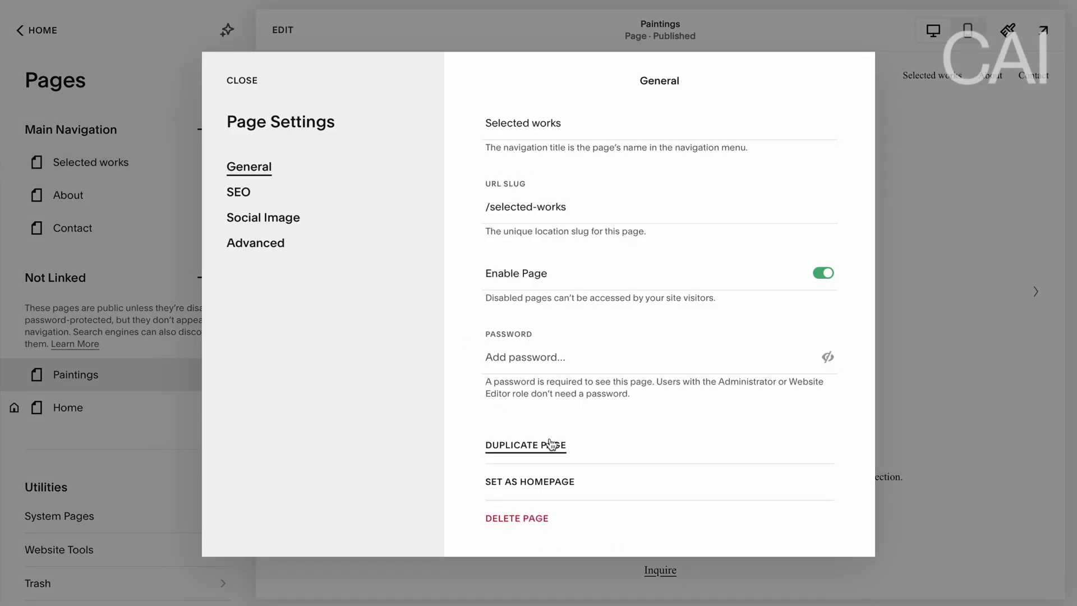
pyautogui.click(551, 445)
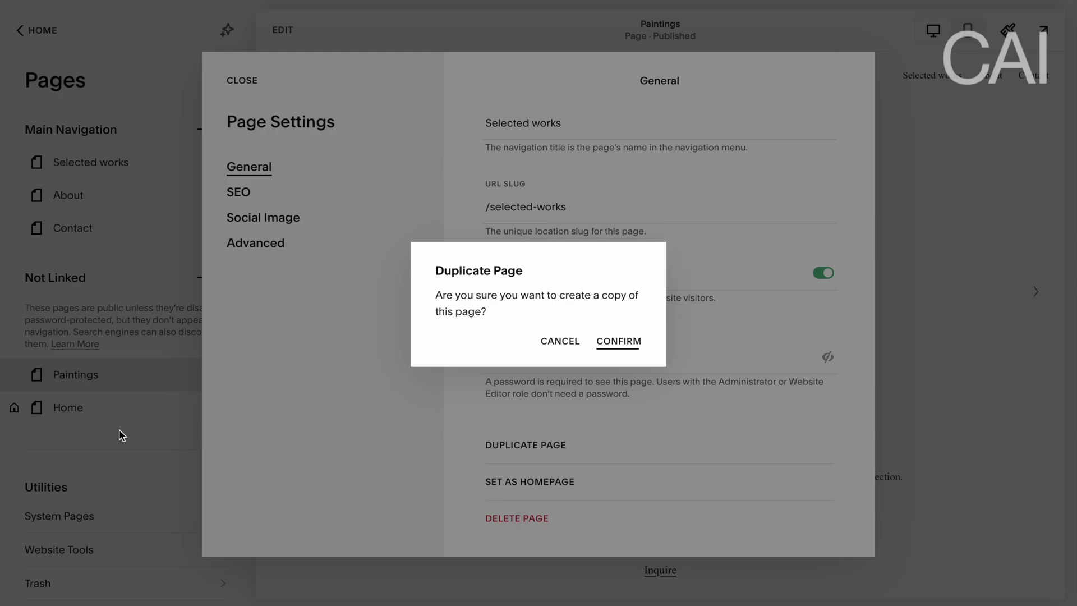
pyautogui.press('Return')
pyautogui.click(174, 374)
pyautogui.write('Drawings')
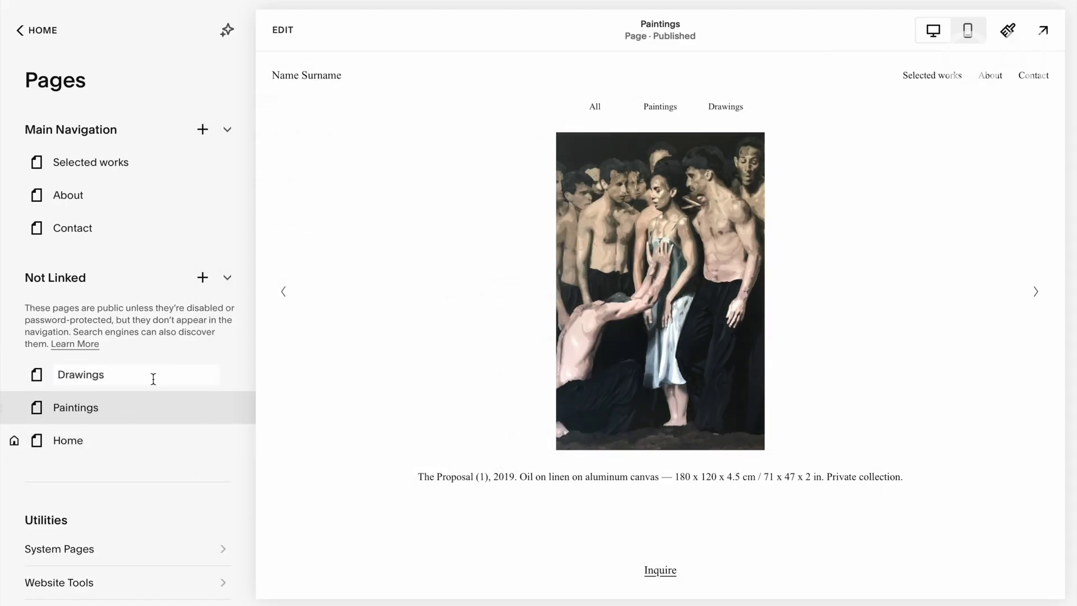
pyautogui.press('Return')
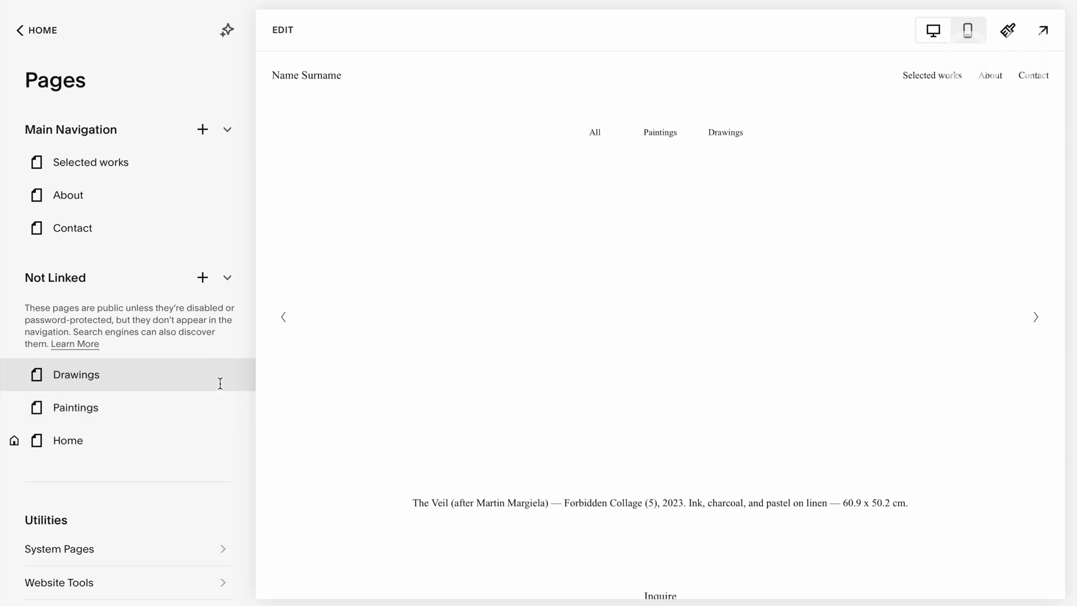
# - Change the Drawings page's URL slug to /drawings in its page settings and save
pyautogui.click(221, 375)
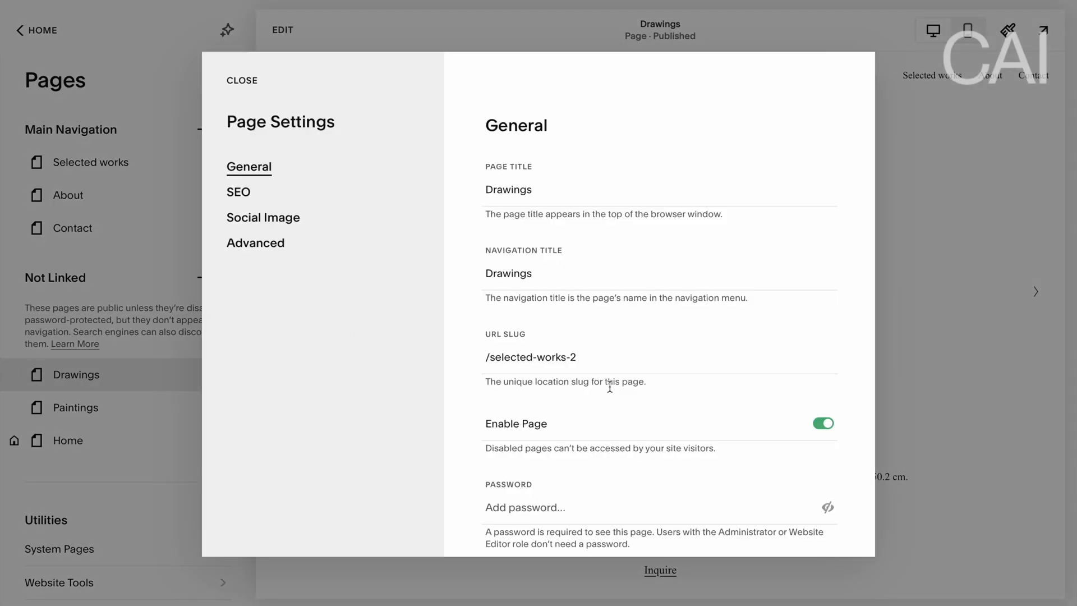
pyautogui.scroll(-3, 610, 386)
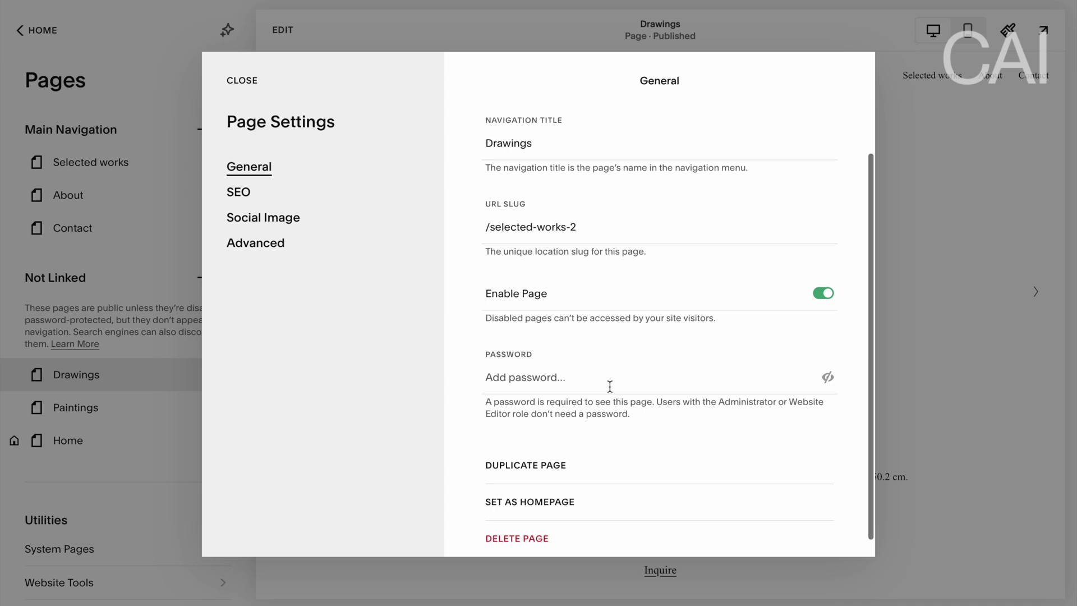
pyautogui.moveTo(491, 224); pyautogui.dragTo(613, 218)
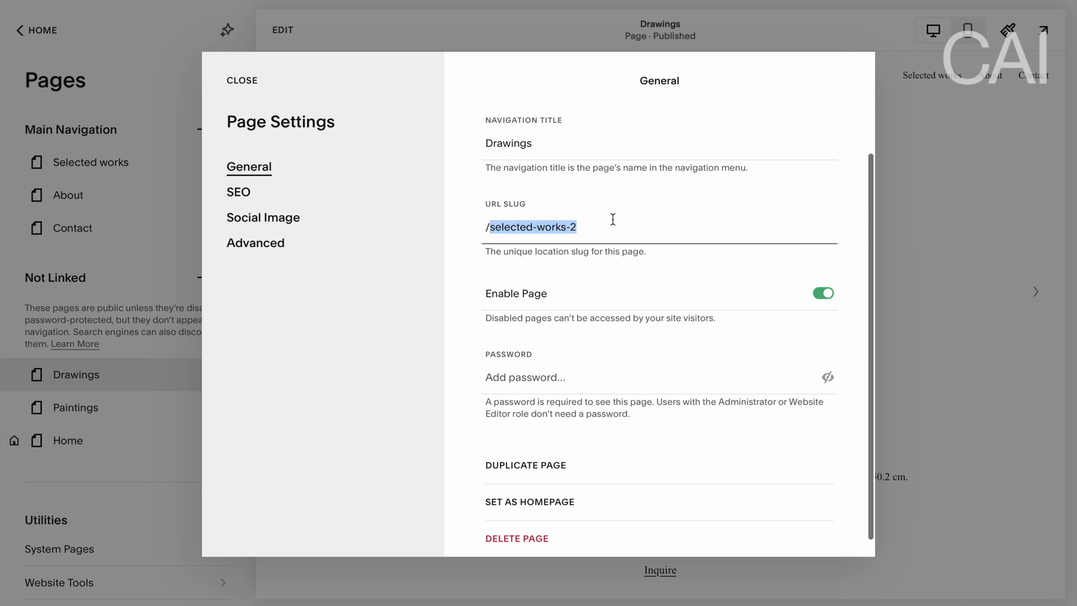
pyautogui.write('drz')
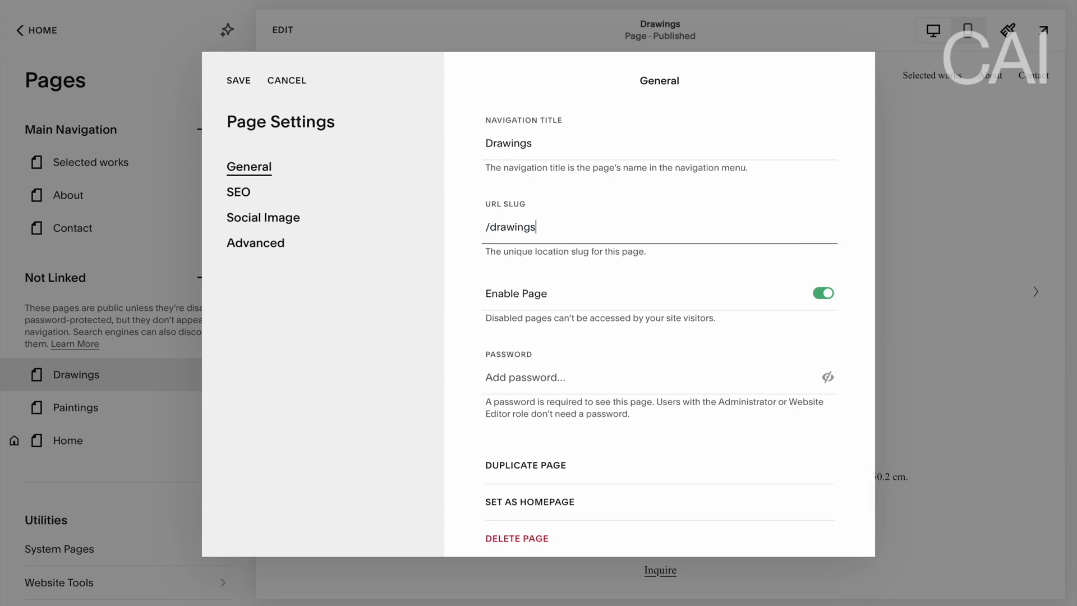
pyautogui.scroll(3, 676, 210)
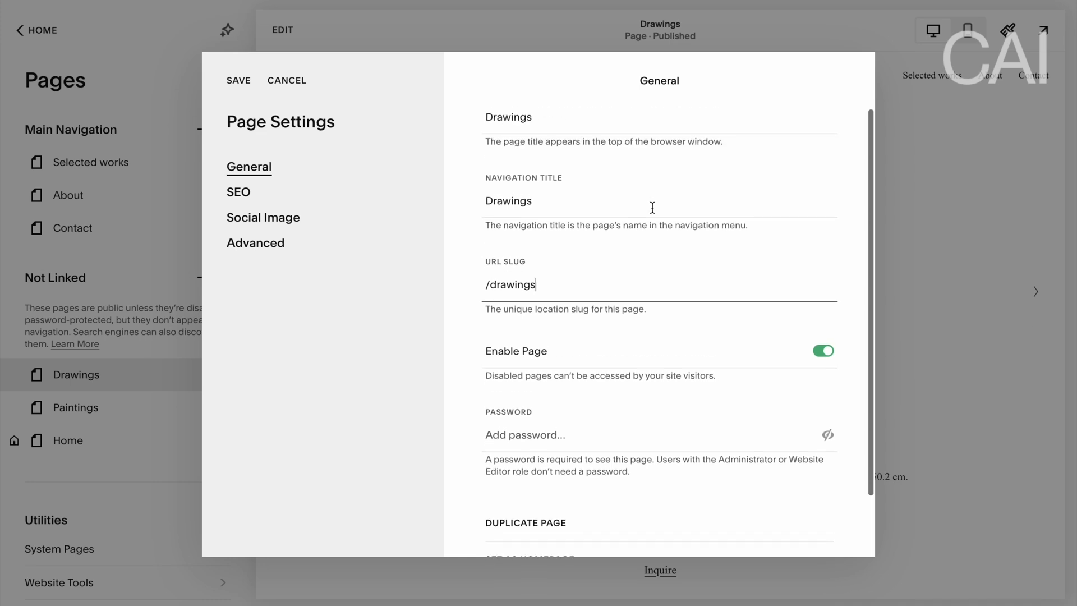
pyautogui.scroll(-3, 568, 338)
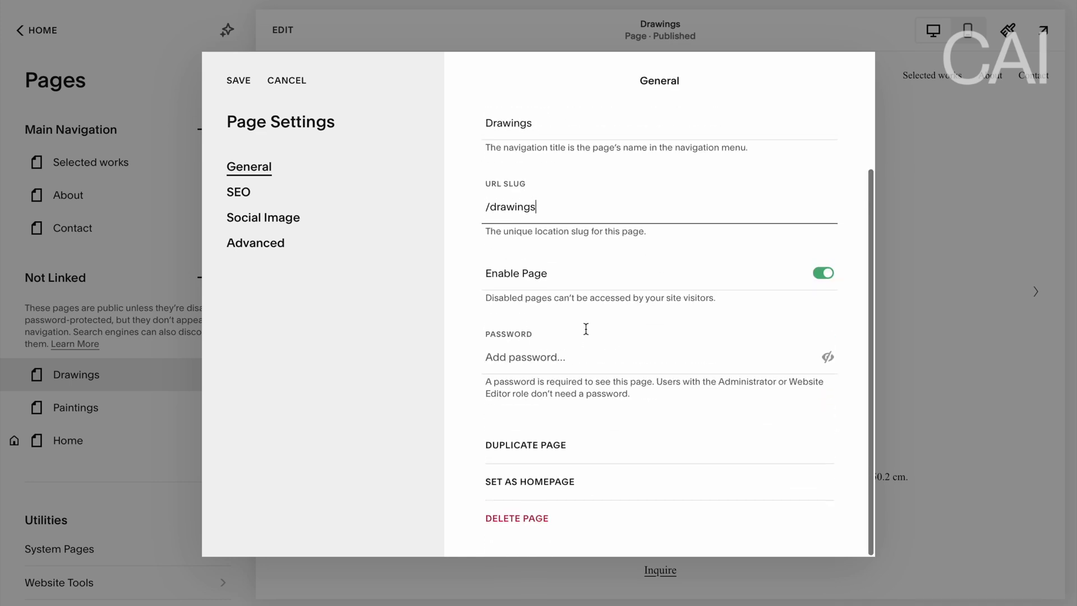
pyautogui.click(255, 82)
# - Change the Paintings page's URL slug to /paintings in its page settings and save
pyautogui.click(221, 407)
pyautogui.moveTo(577, 357); pyautogui.dragTo(483, 357)
pyautogui.write('/pain')
pyautogui.click(238, 82)
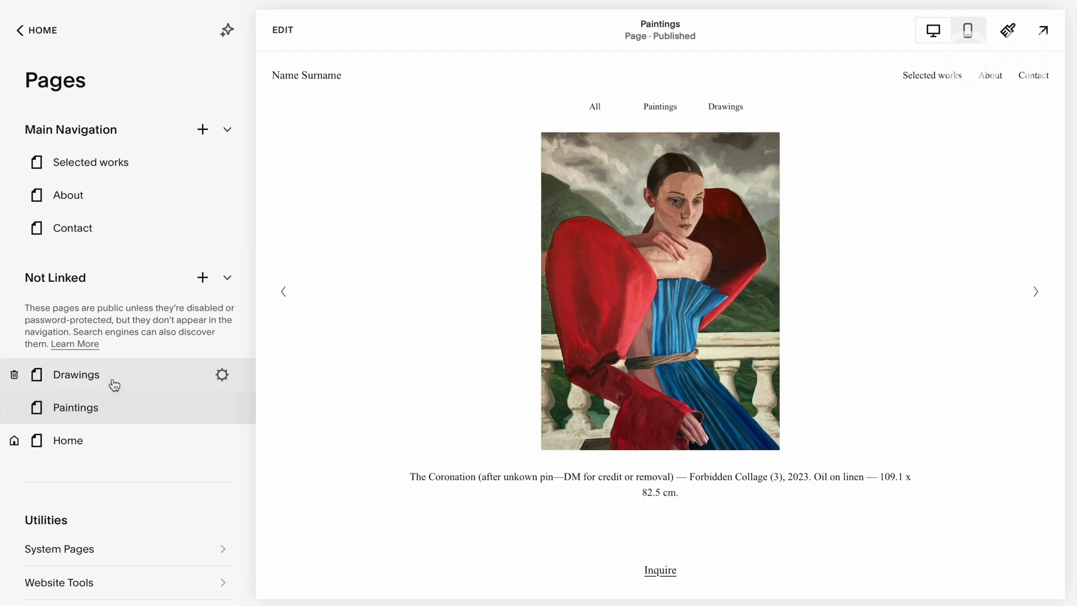
# - Open the Drawings page's gallery for editing and remove the red-and-blue dress painting and the colour portraits with fruit
pyautogui.click(114, 385)
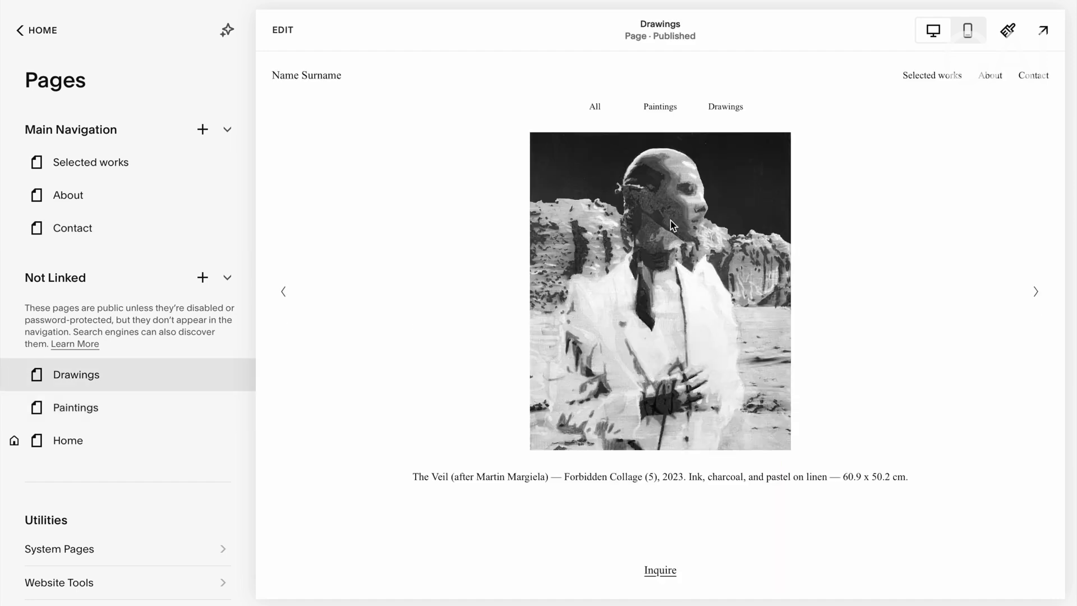
pyautogui.click(283, 30)
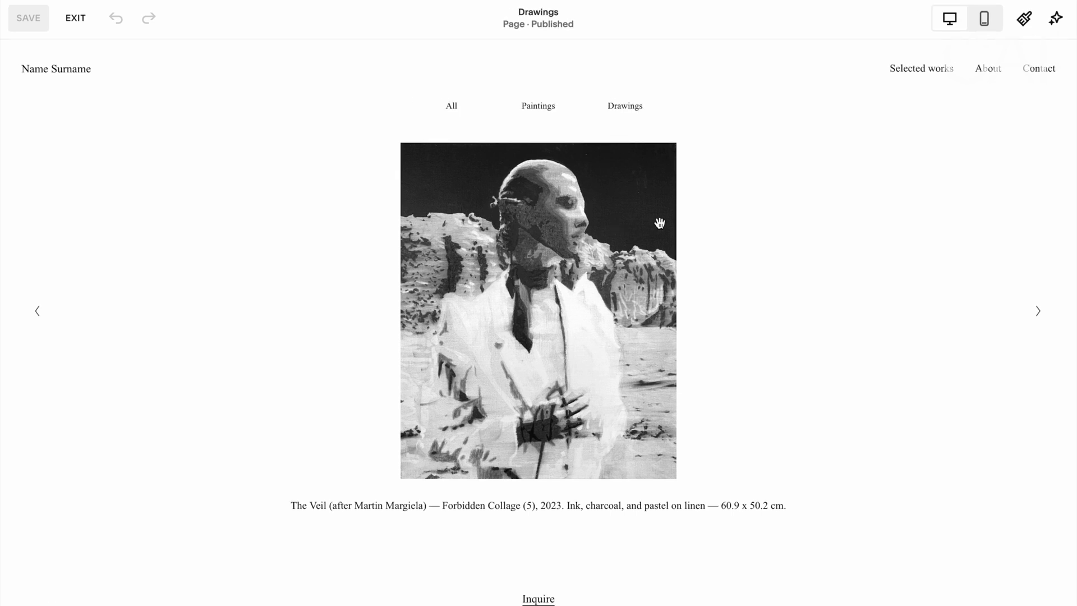
pyautogui.click(961, 163)
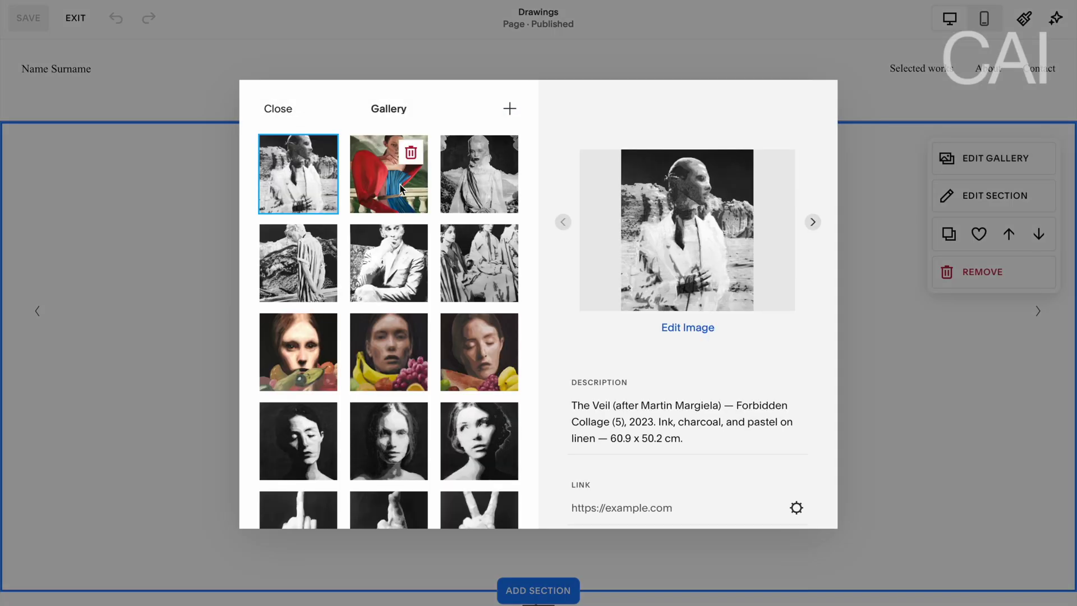
pyautogui.click(411, 152)
pyautogui.click(633, 359)
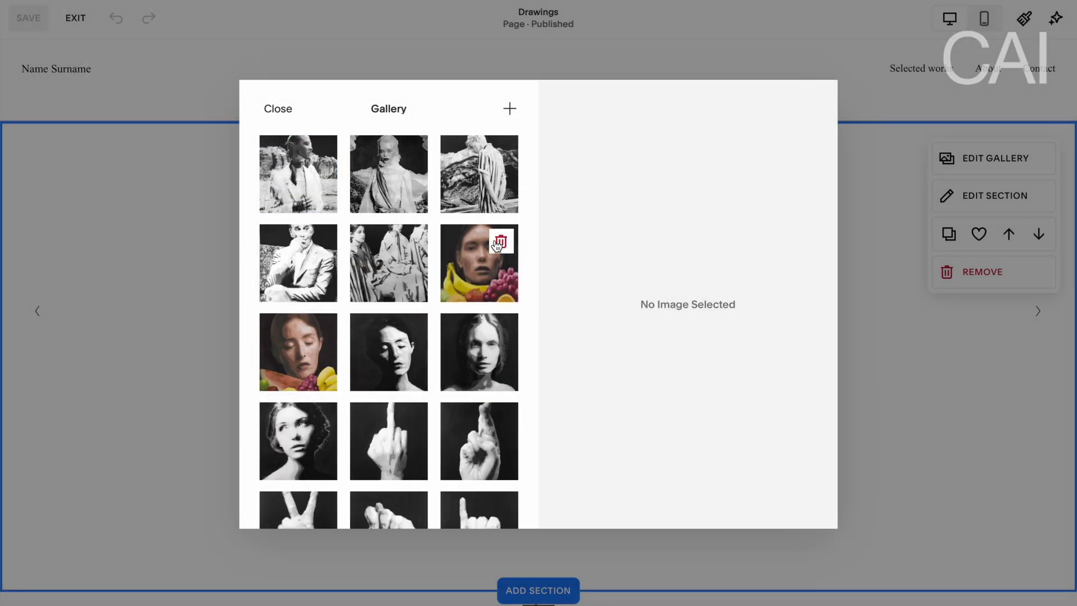
pyautogui.click(497, 245)
pyautogui.press('Return')
pyautogui.click(498, 245)
pyautogui.press('Return')
# - Remove the green-masked portraits and all remaining colour paintings from the Drawings gallery, then close it
pyautogui.scroll(-3, 507, 284)
pyautogui.click(414, 317)
pyautogui.press('Return')
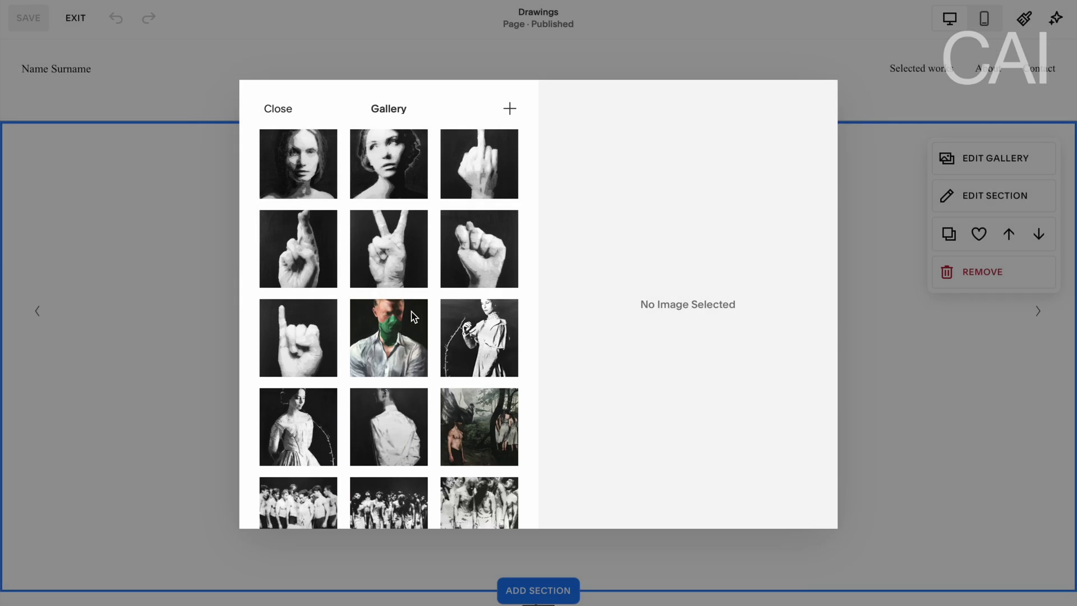
pyautogui.click(414, 317)
pyautogui.click(561, 359)
pyautogui.scroll(-3, 504, 365)
pyautogui.click(503, 413)
pyautogui.click(412, 414)
pyautogui.click(594, 350)
pyautogui.click(412, 415)
pyautogui.click(594, 350)
pyautogui.click(412, 458)
pyautogui.click(594, 350)
pyautogui.click(412, 457)
pyautogui.click(593, 350)
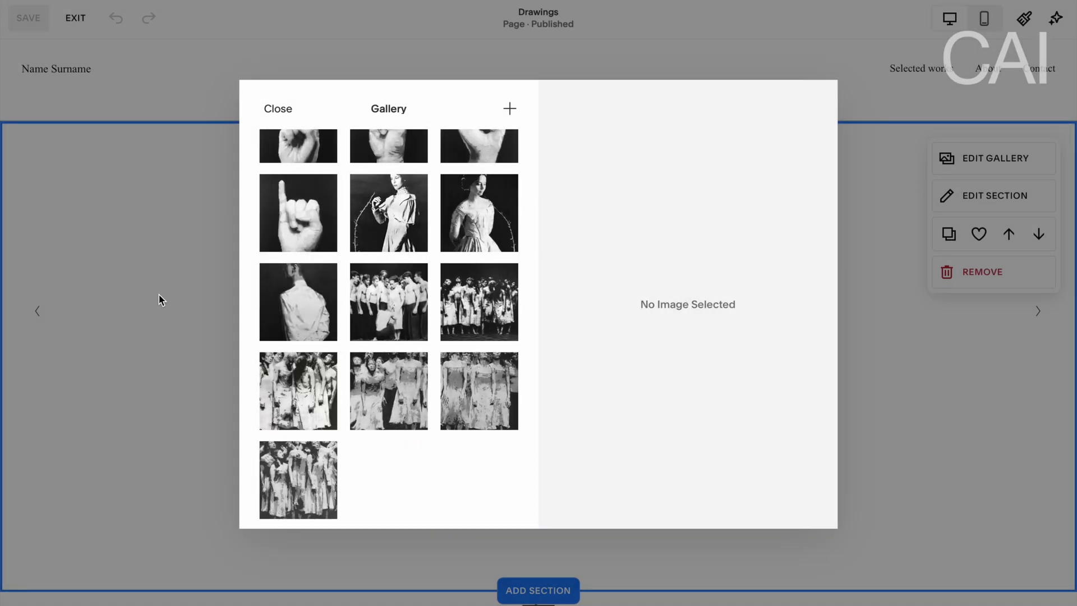
pyautogui.click(278, 111)
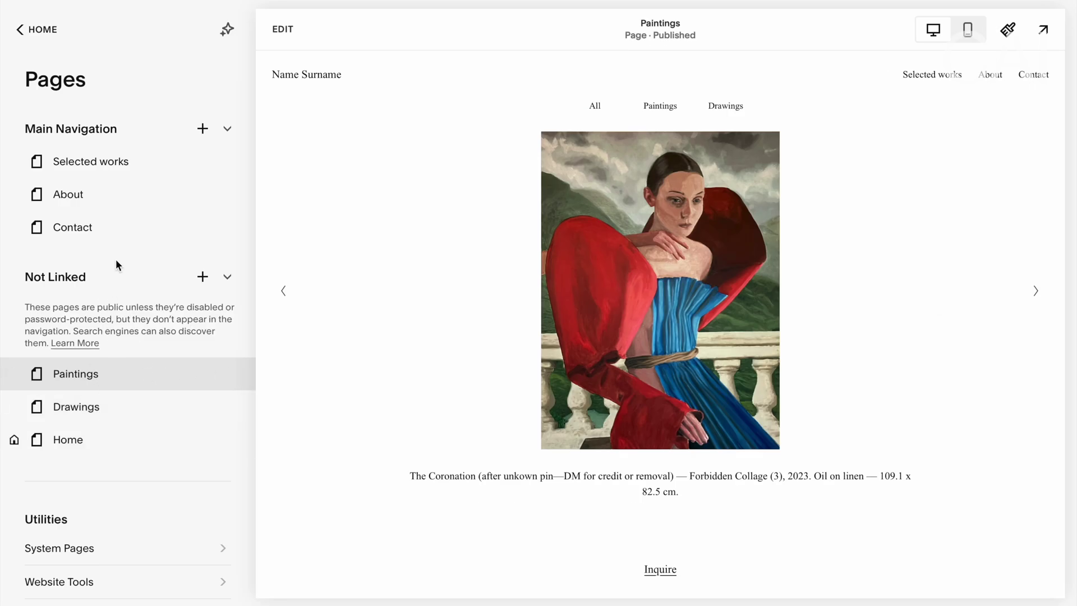
# - Open the Selected works page for editing and link the "All" label to the Selected works page (/selected-works)
pyautogui.click(129, 161)
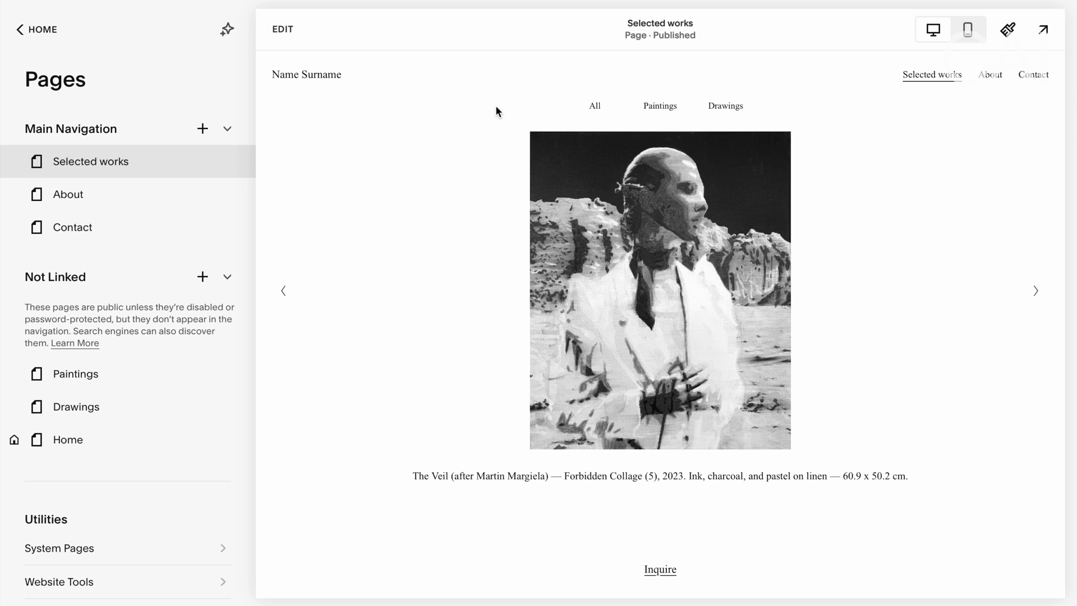
pyautogui.click(280, 37)
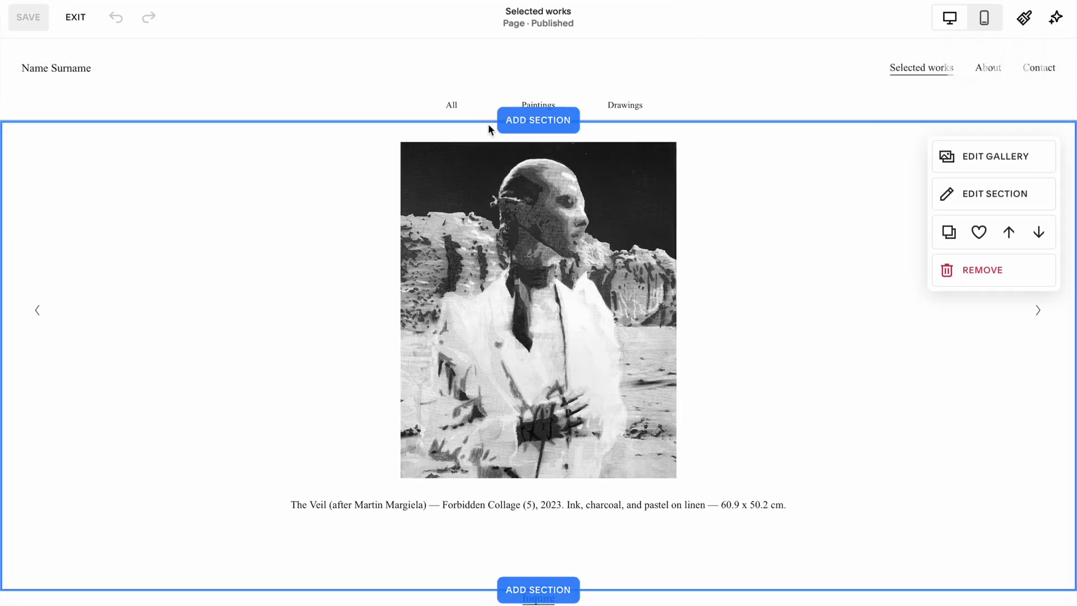
pyautogui.click(453, 104)
pyautogui.click(429, 71)
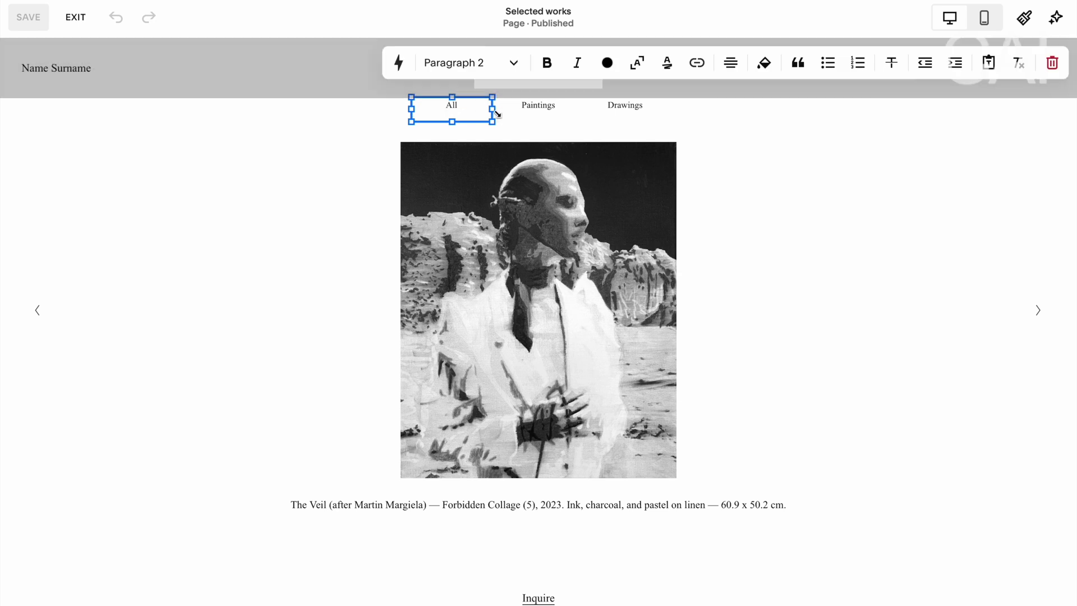
pyautogui.moveTo(467, 107); pyautogui.dragTo(415, 105)
pyautogui.click(697, 63)
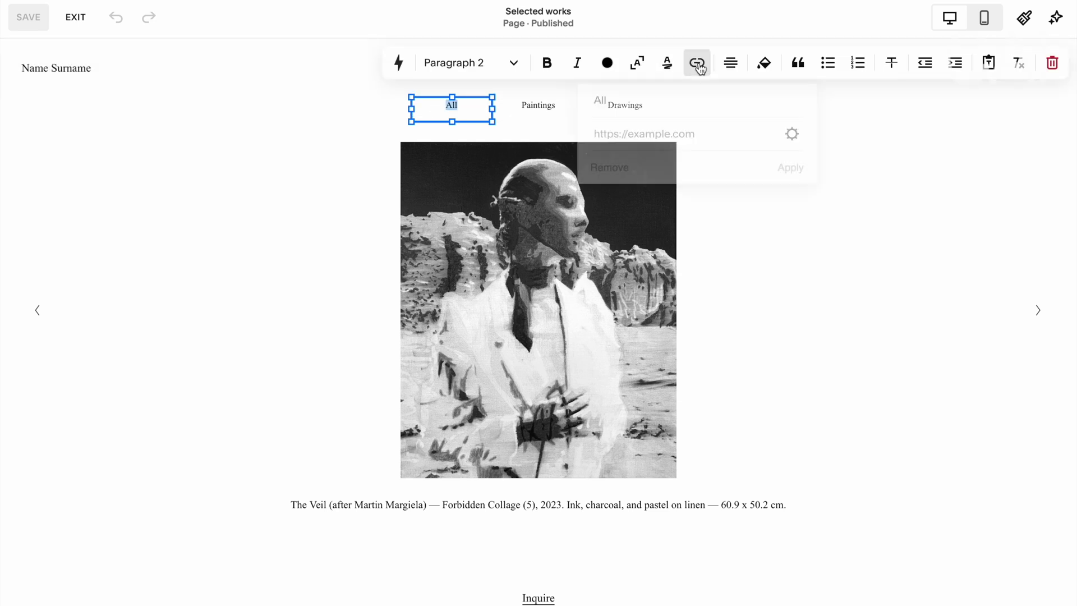
pyautogui.click(791, 139)
pyautogui.click(240, 265)
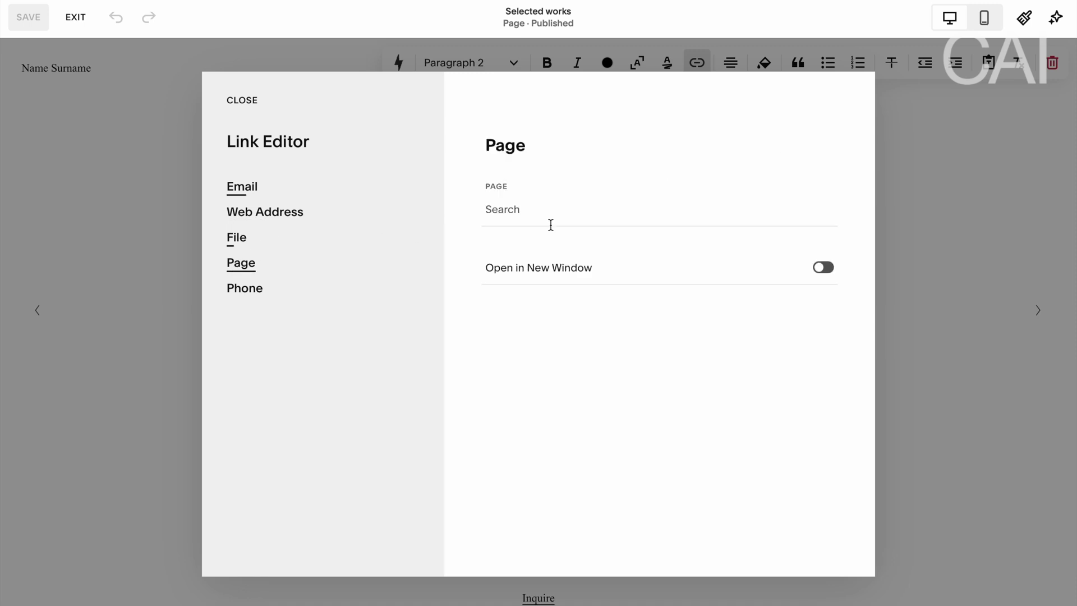
pyautogui.click(601, 211)
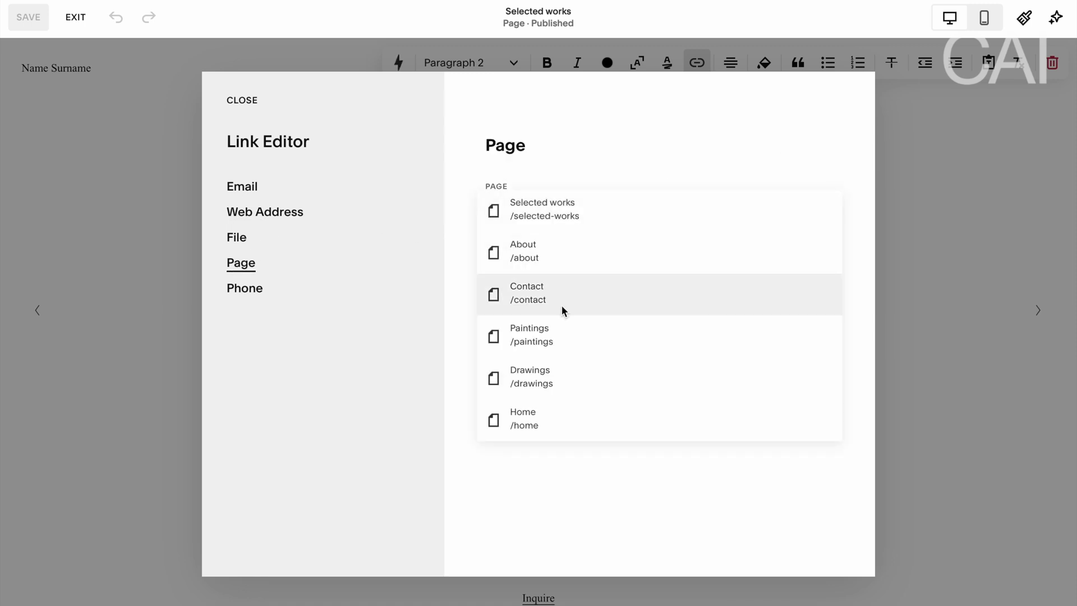
pyautogui.click(567, 211)
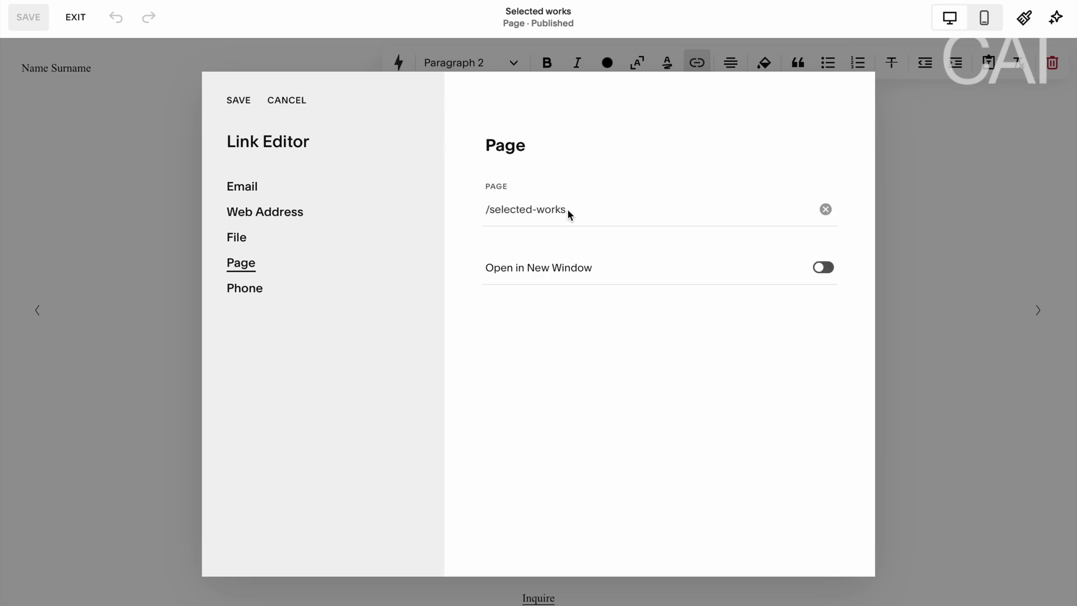
pyautogui.click(239, 101)
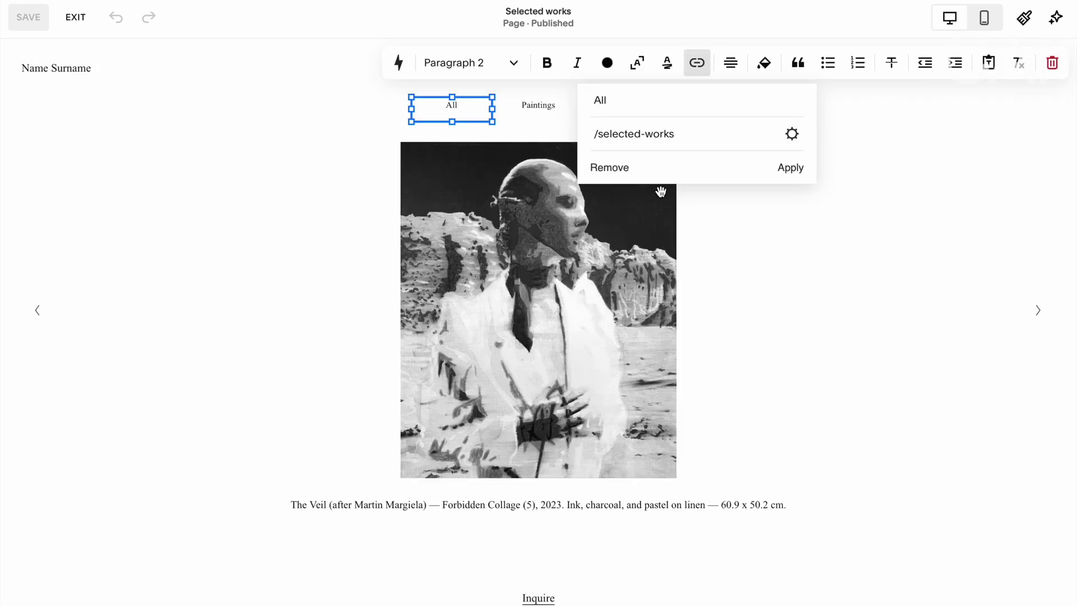
pyautogui.click(790, 168)
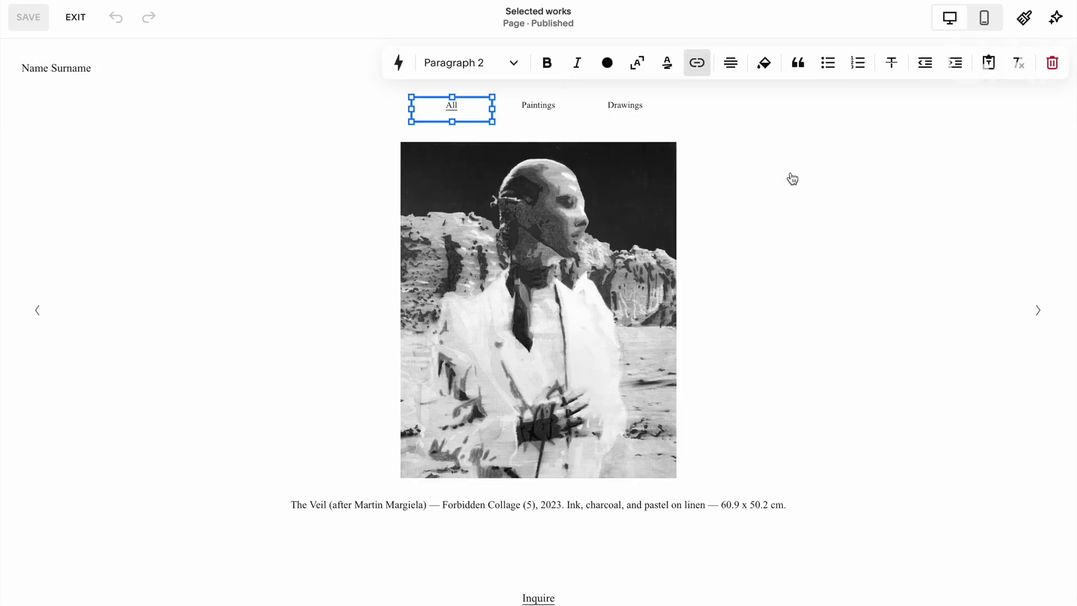
# - Link the "Paintings" label above the gallery to the Paintings page (/paintings)
pyautogui.click(538, 105)
pyautogui.click(517, 71)
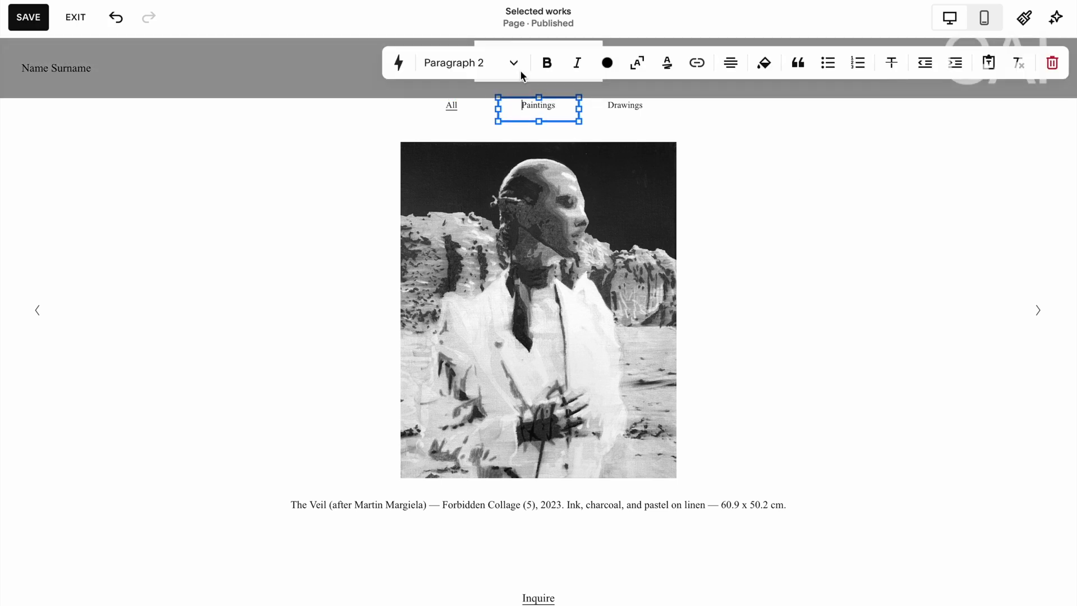
pyautogui.moveTo(558, 106); pyautogui.dragTo(509, 107)
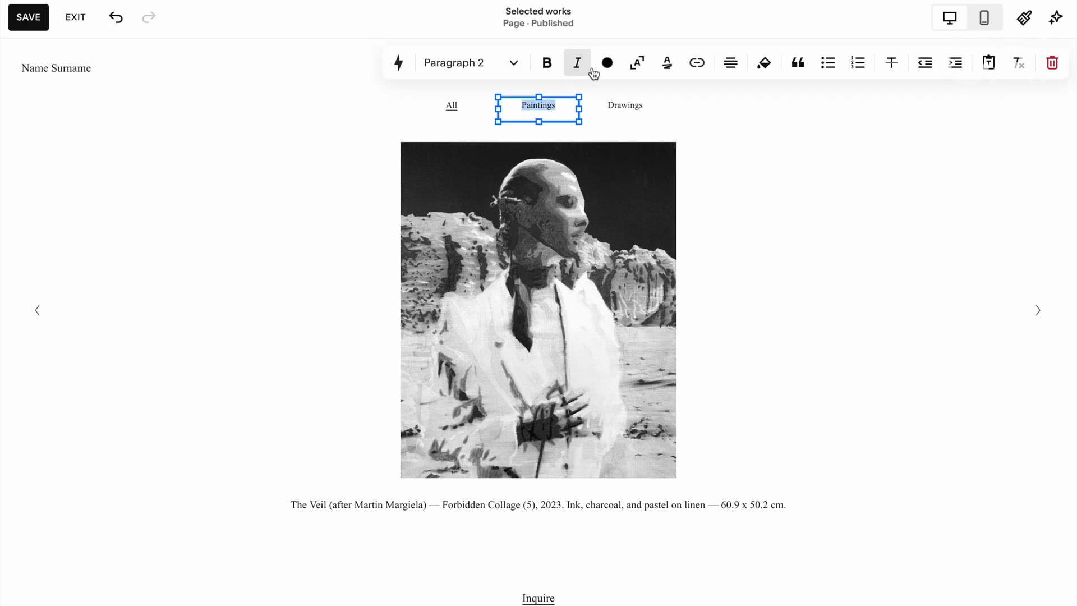
pyautogui.click(707, 62)
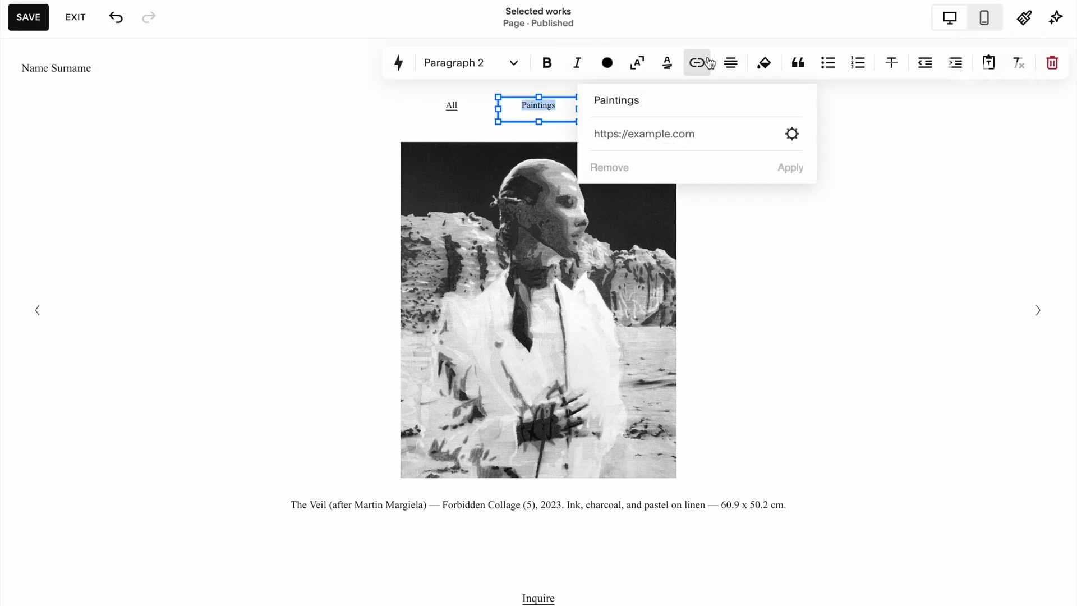
pyautogui.click(791, 134)
pyautogui.click(245, 263)
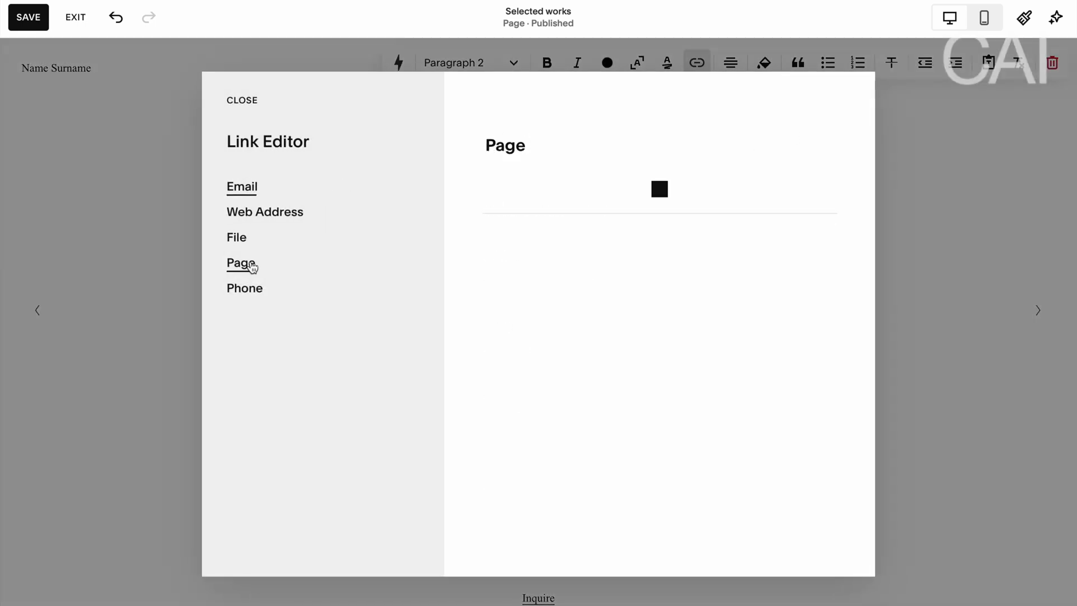
pyautogui.click(635, 203)
pyautogui.click(567, 332)
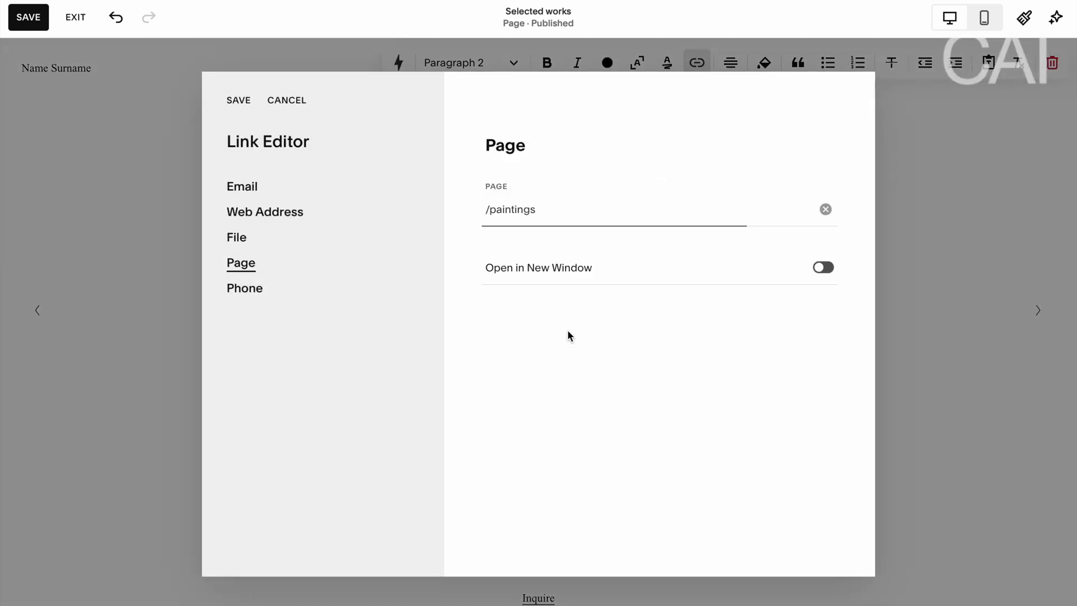
pyautogui.click(240, 102)
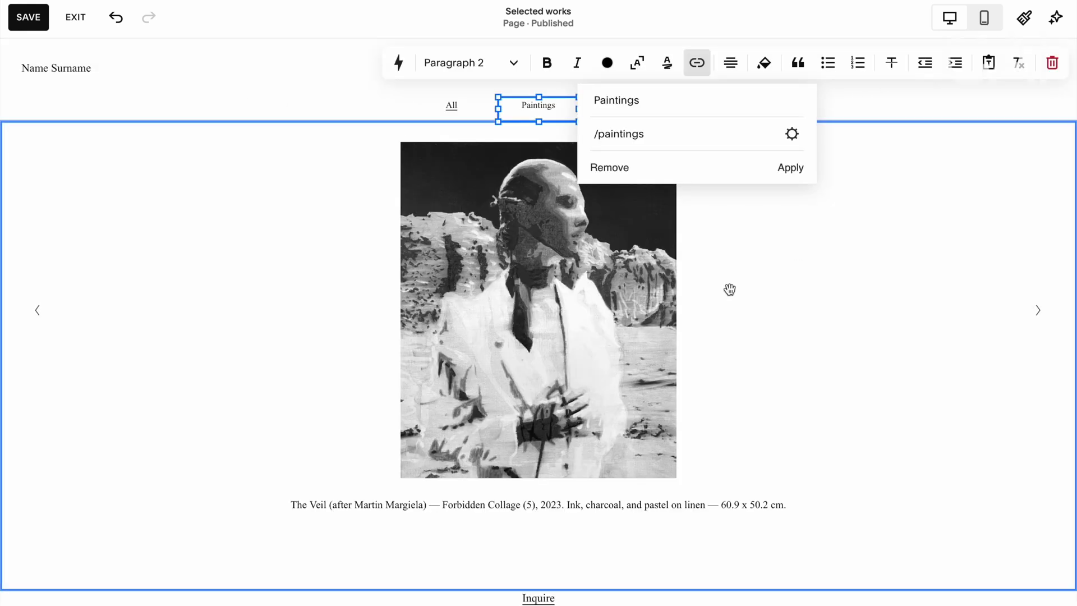
pyautogui.click(785, 170)
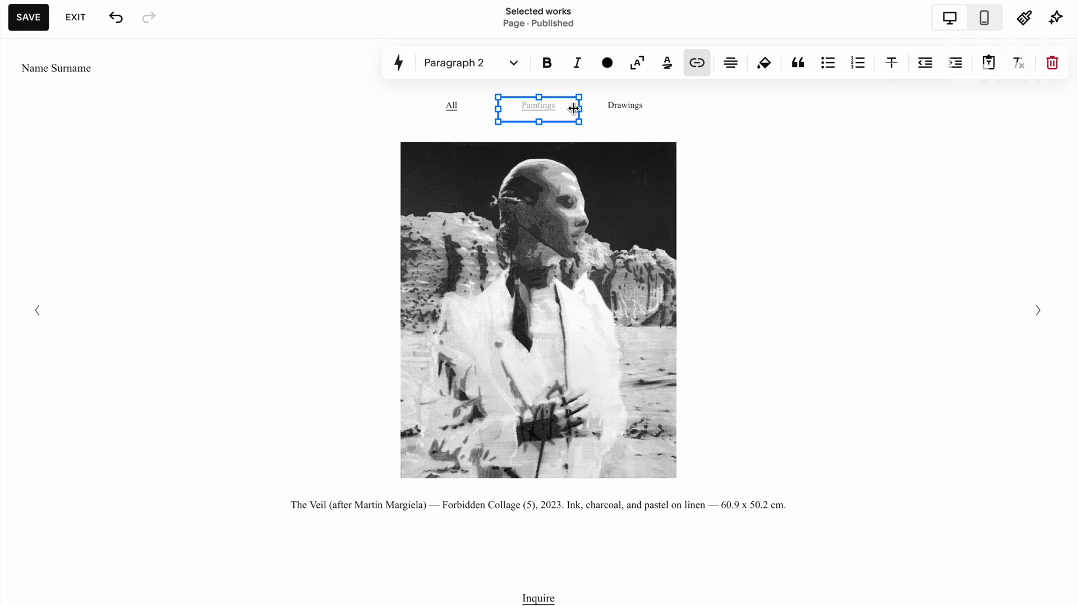
# - Link the "Drawings" label to the Drawings page (/drawings), then save the Selected works page and leave editing
pyautogui.click(624, 108)
pyautogui.click(604, 72)
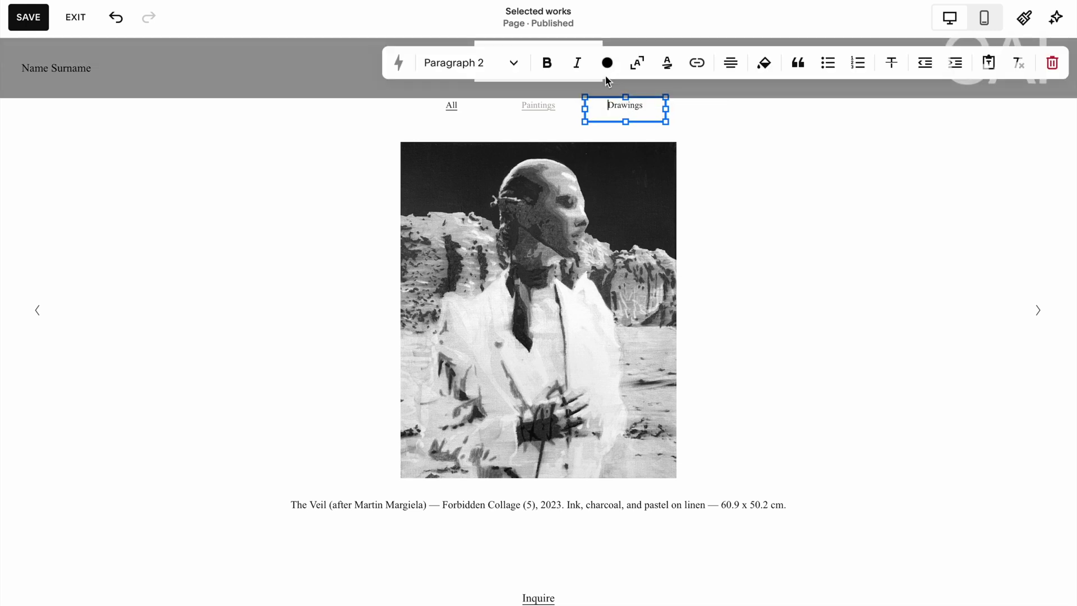
pyautogui.doubleClick(653, 105)
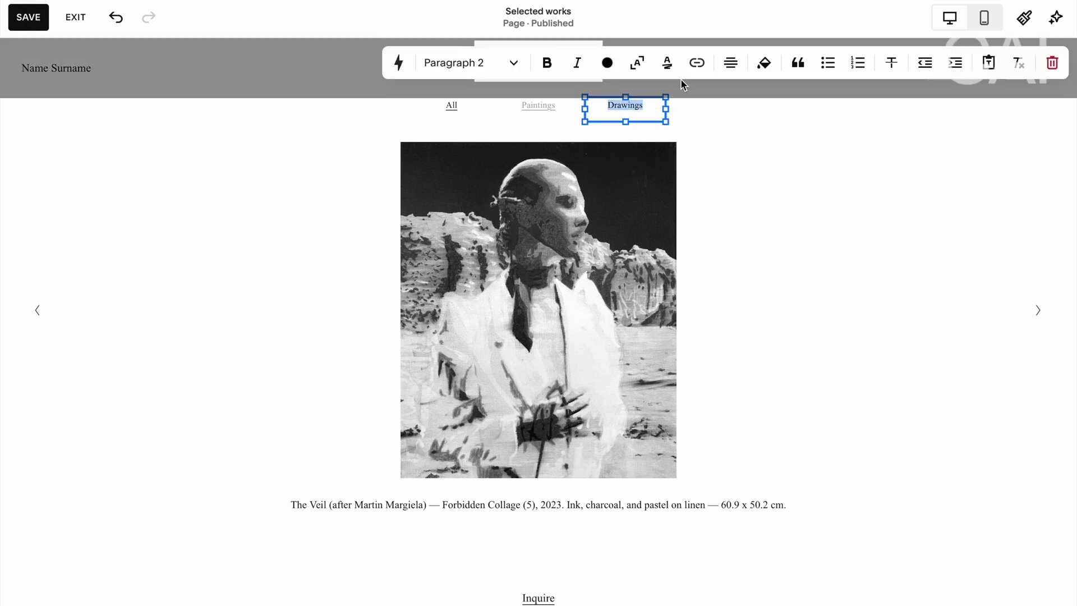
pyautogui.click(697, 63)
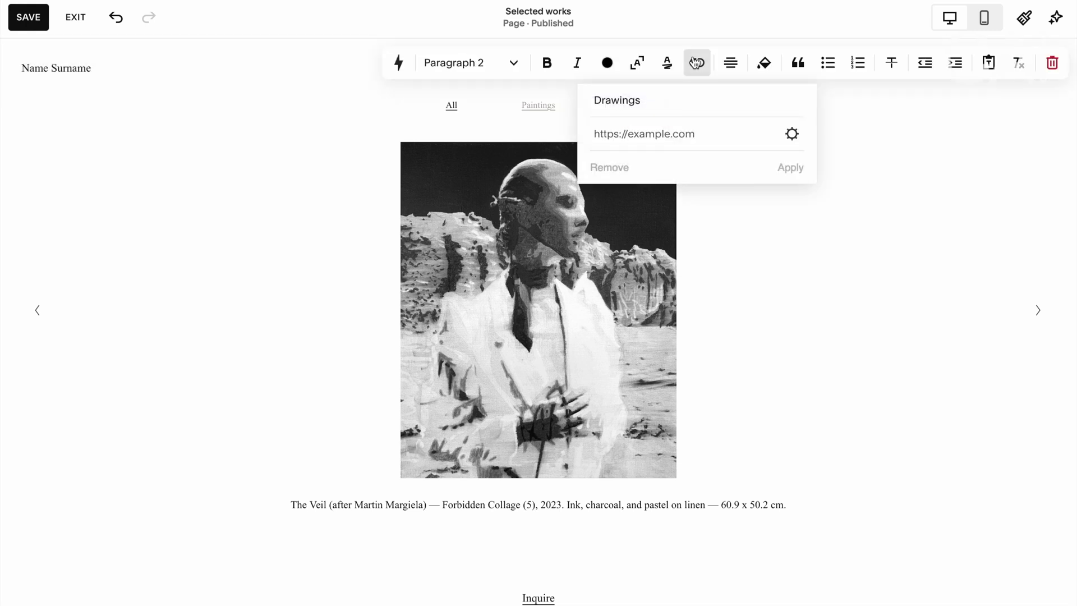
pyautogui.click(791, 133)
pyautogui.click(255, 259)
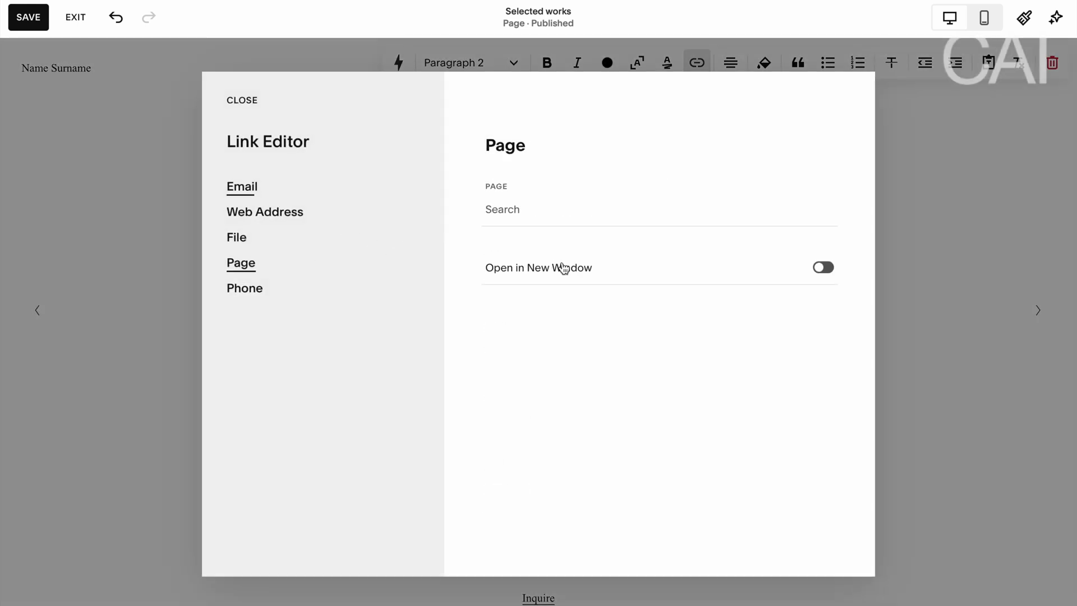
pyautogui.click(593, 199)
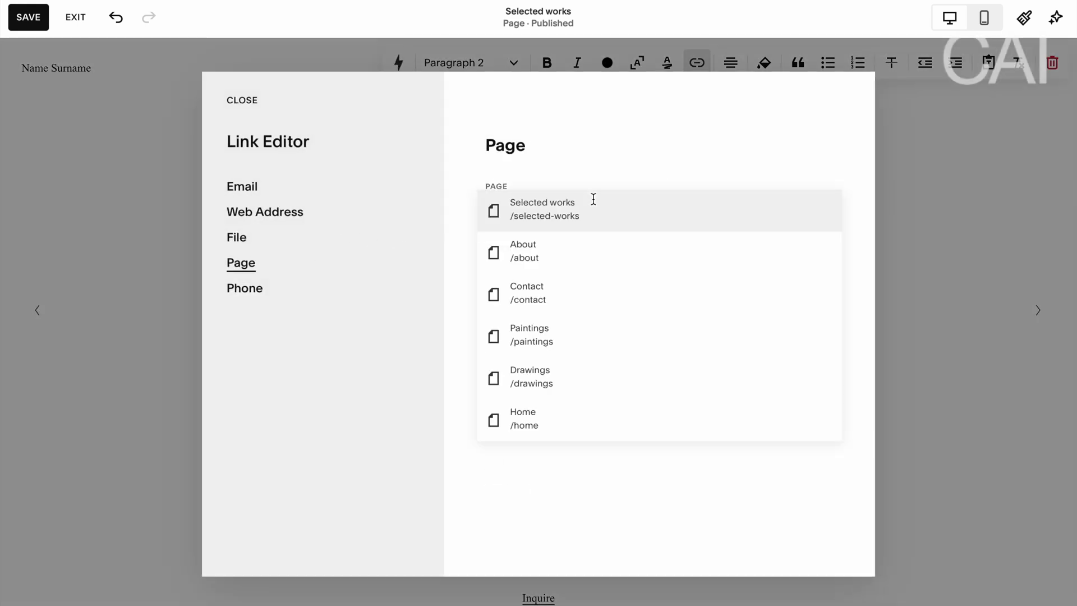
pyautogui.click(563, 363)
pyautogui.click(231, 102)
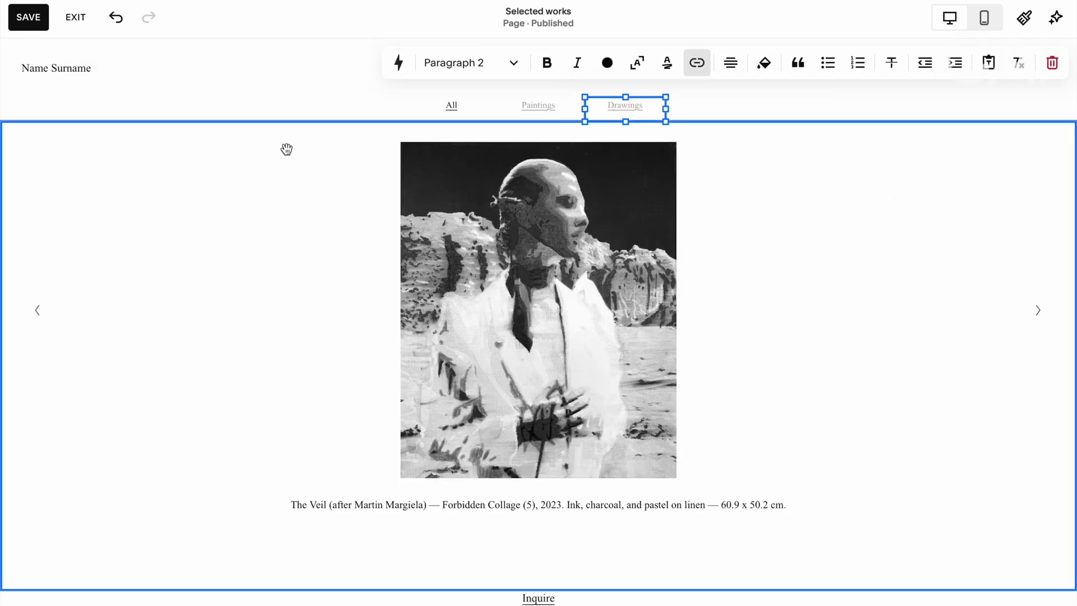
pyautogui.click(25, 16)
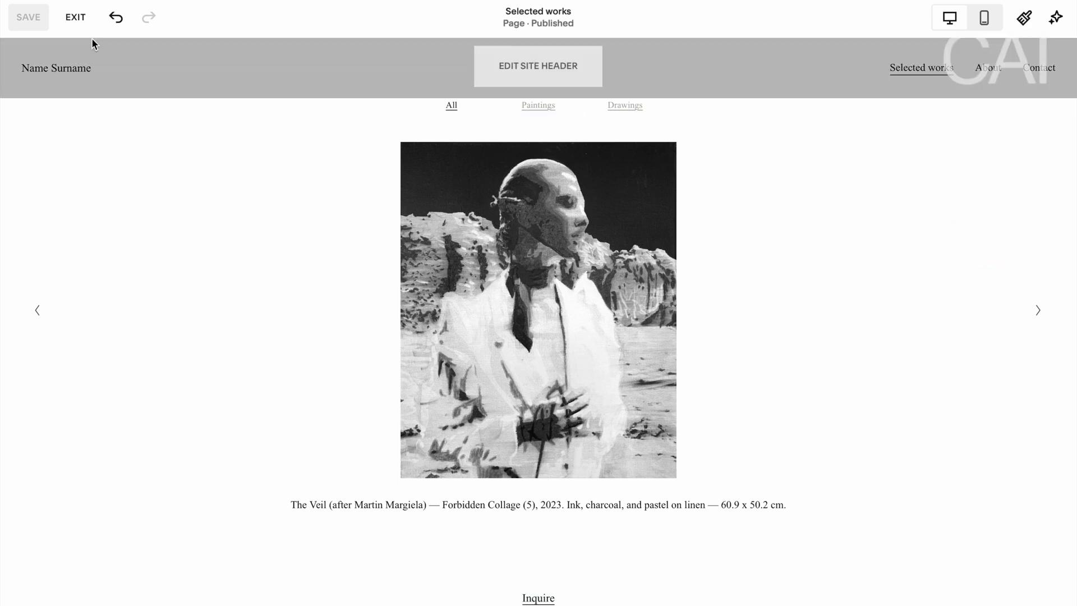
pyautogui.click(75, 17)
# - Open the Paintings page for editing and link its "All" label to the Selected works page (/selected-works)
pyautogui.click(91, 374)
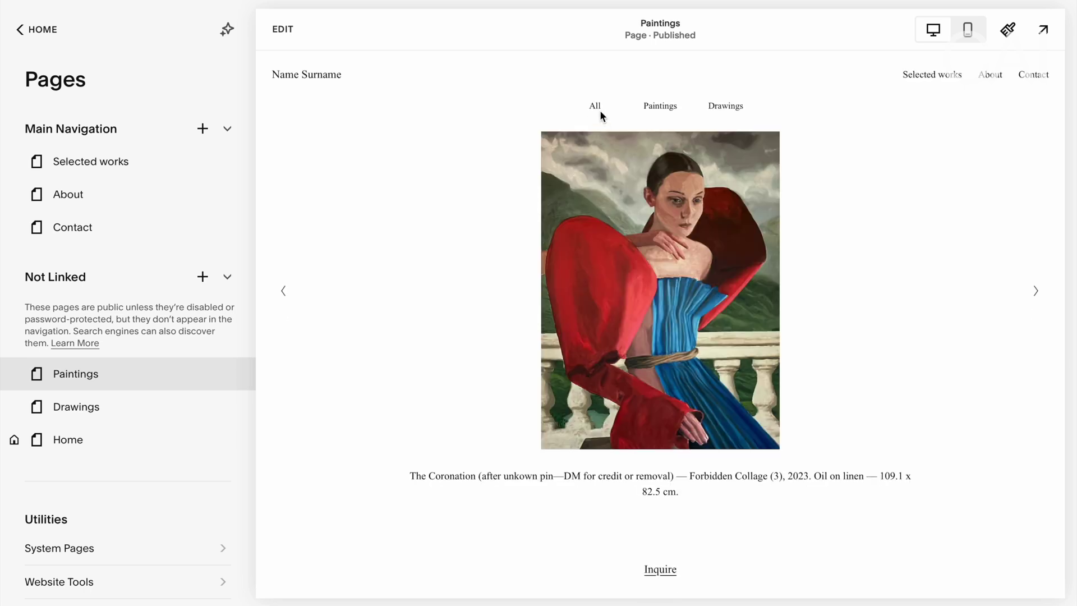
pyautogui.click(281, 31)
pyautogui.click(451, 105)
pyautogui.doubleClick(451, 105)
pyautogui.click(791, 133)
pyautogui.click(243, 262)
pyautogui.click(587, 210)
pyautogui.click(234, 99)
# - Link the "Paintings" label on the Paintings page to the Paintings page itself (/paintings)
pyautogui.doubleClick(548, 107)
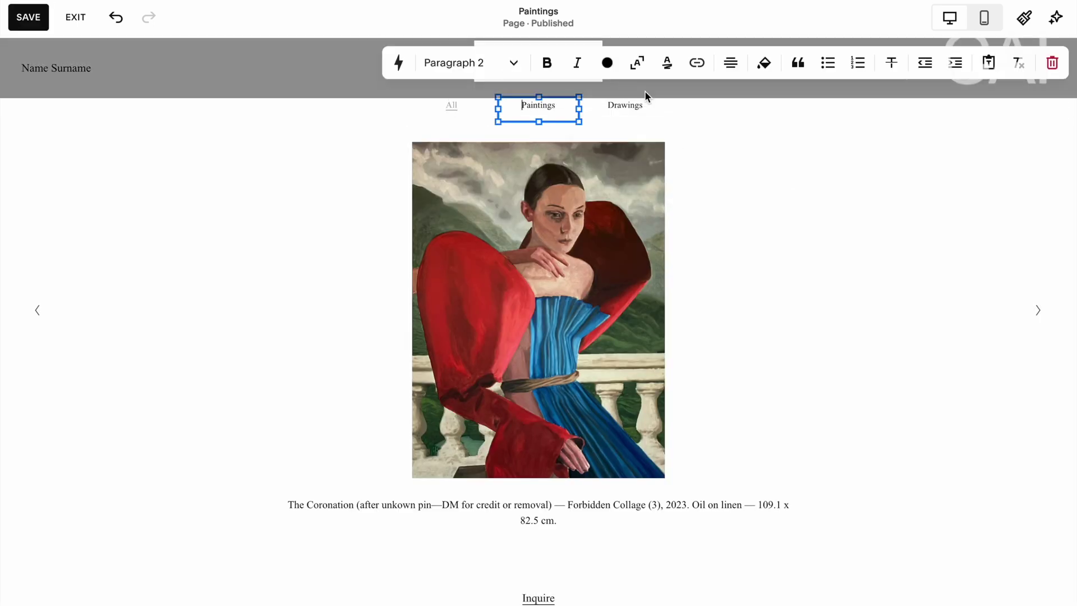
pyautogui.click(791, 133)
pyautogui.click(243, 262)
pyautogui.click(530, 335)
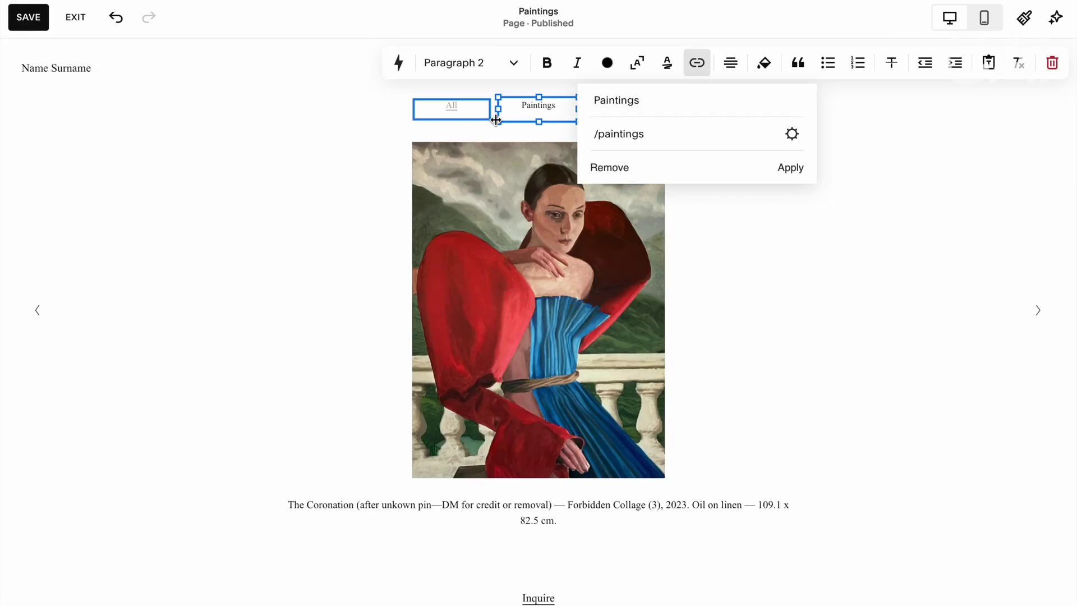
pyautogui.click(790, 166)
# - Link the Paintings page's "Drawings" label to the Drawings page (/drawings), then save the page and leave editing
pyautogui.doubleClick(625, 105)
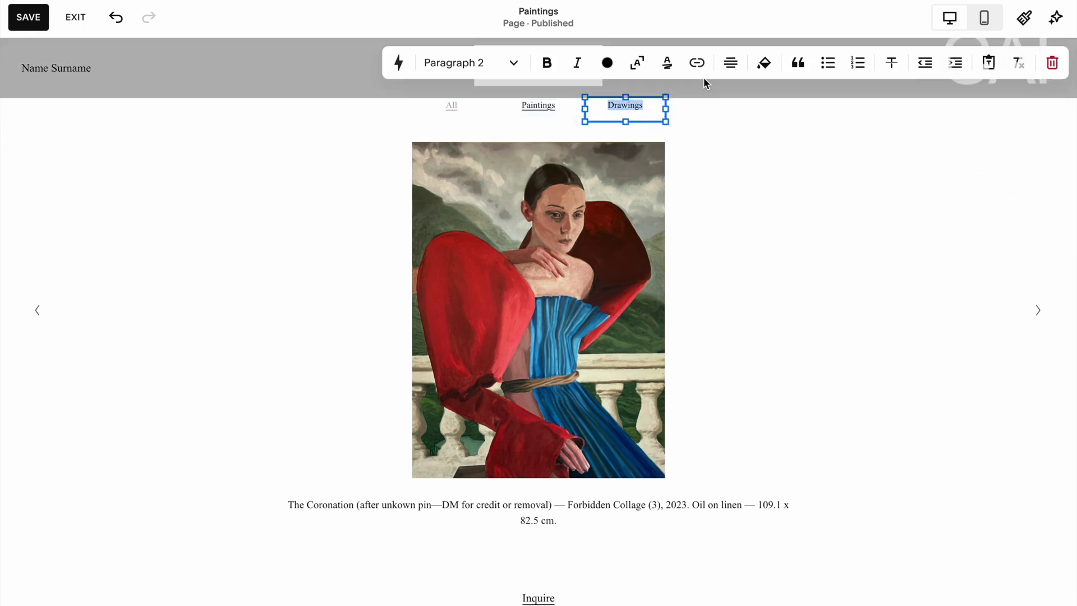
pyautogui.click(697, 62)
pyautogui.click(791, 132)
pyautogui.click(243, 262)
pyautogui.click(538, 372)
pyautogui.click(238, 105)
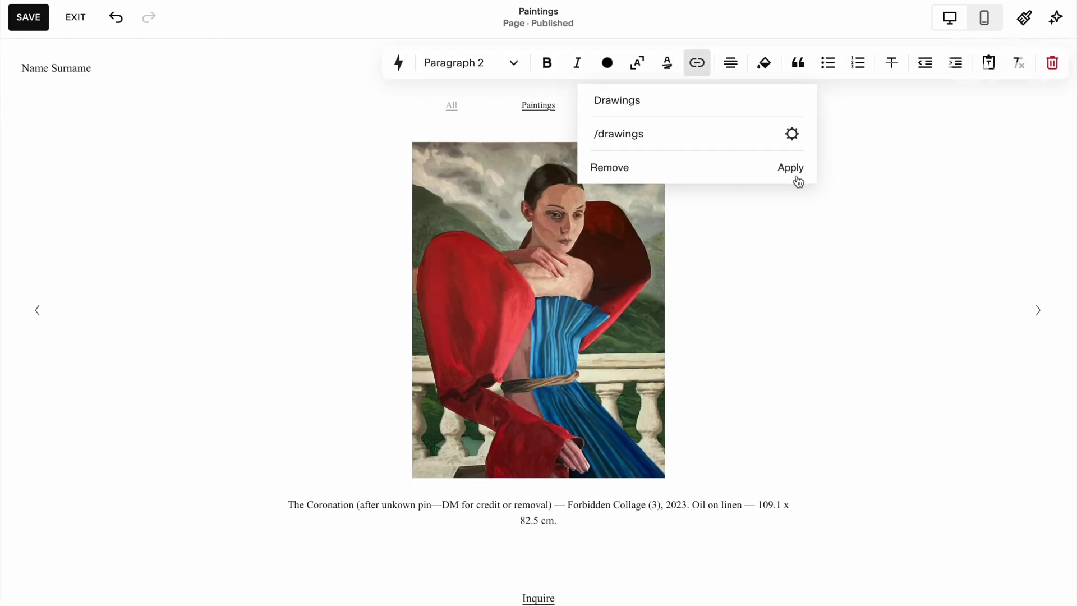
pyautogui.click(792, 169)
pyautogui.click(28, 17)
pyautogui.click(77, 19)
# - Open the Drawings page for editing and link its "All" label to the Selected works page (/selected-works)
pyautogui.click(76, 407)
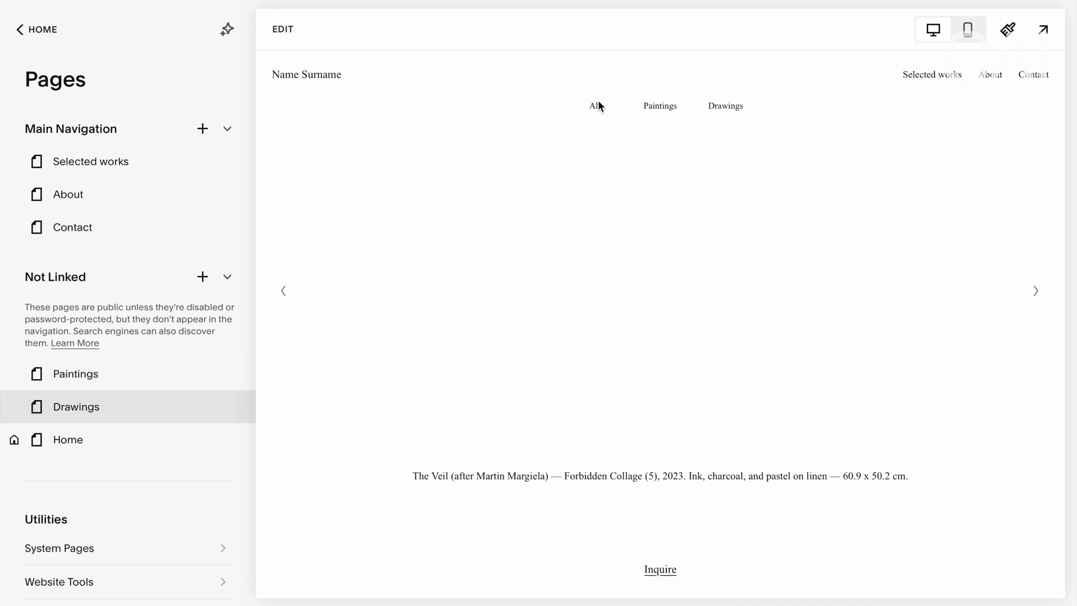
pyautogui.doubleClick(598, 101)
pyautogui.doubleClick(451, 105)
pyautogui.click(697, 62)
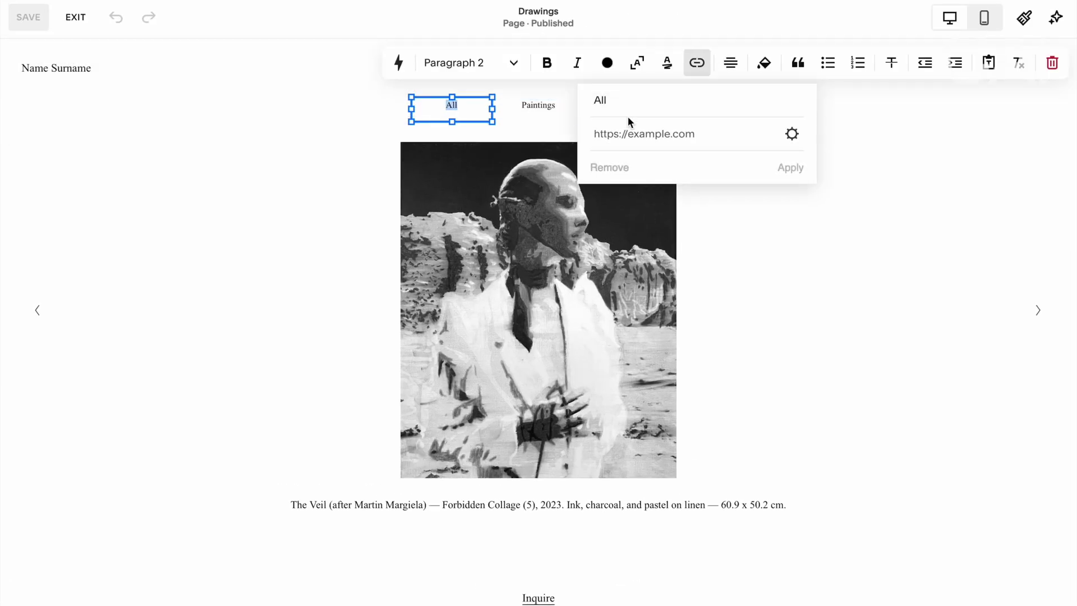
pyautogui.click(791, 132)
pyautogui.click(241, 262)
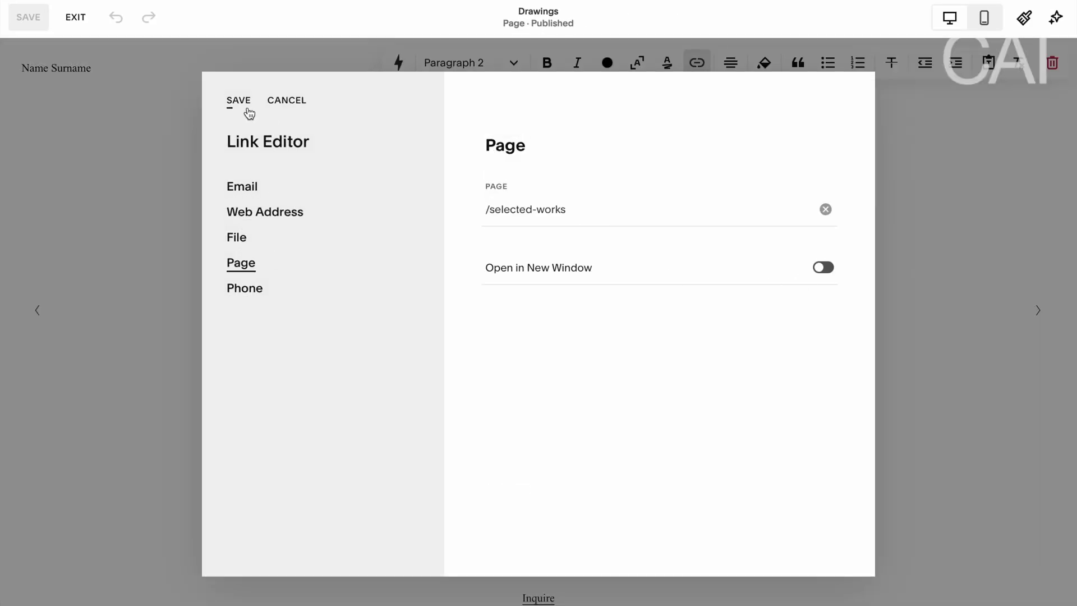
pyautogui.click(239, 100)
# - Link the "Paintings" label on the Drawings page to the Paintings page (/paintings)
pyautogui.click(697, 62)
pyautogui.click(288, 269)
pyautogui.click(580, 211)
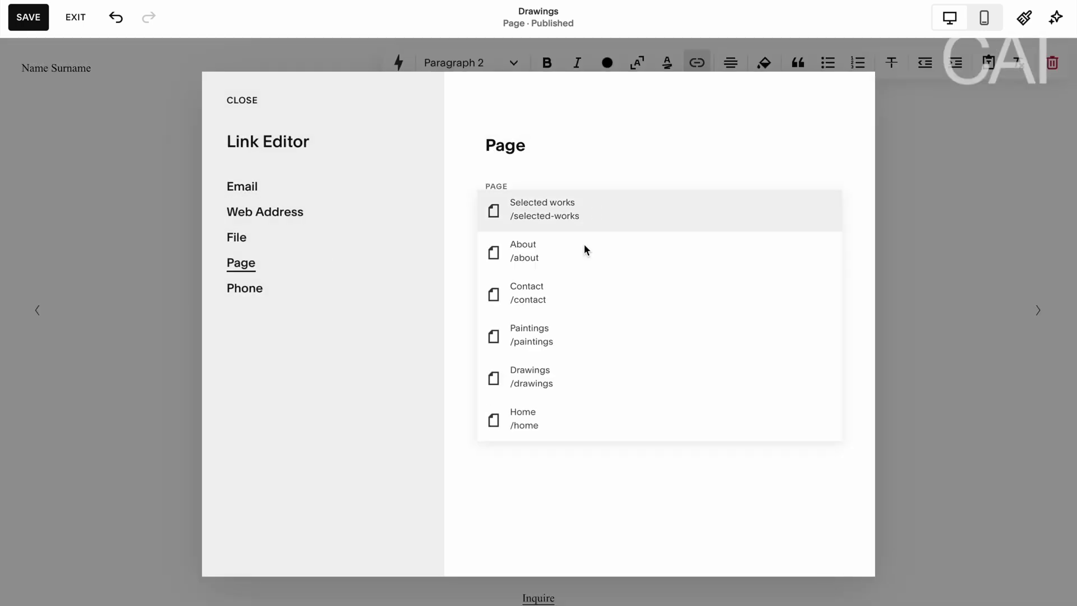
pyautogui.click(538, 333)
pyautogui.click(241, 100)
pyautogui.click(788, 169)
# - Link the Drawings page's "Drawings" label to the Drawings page itself (/drawings), then save and leave editing
pyautogui.doubleClick(621, 107)
pyautogui.click(697, 62)
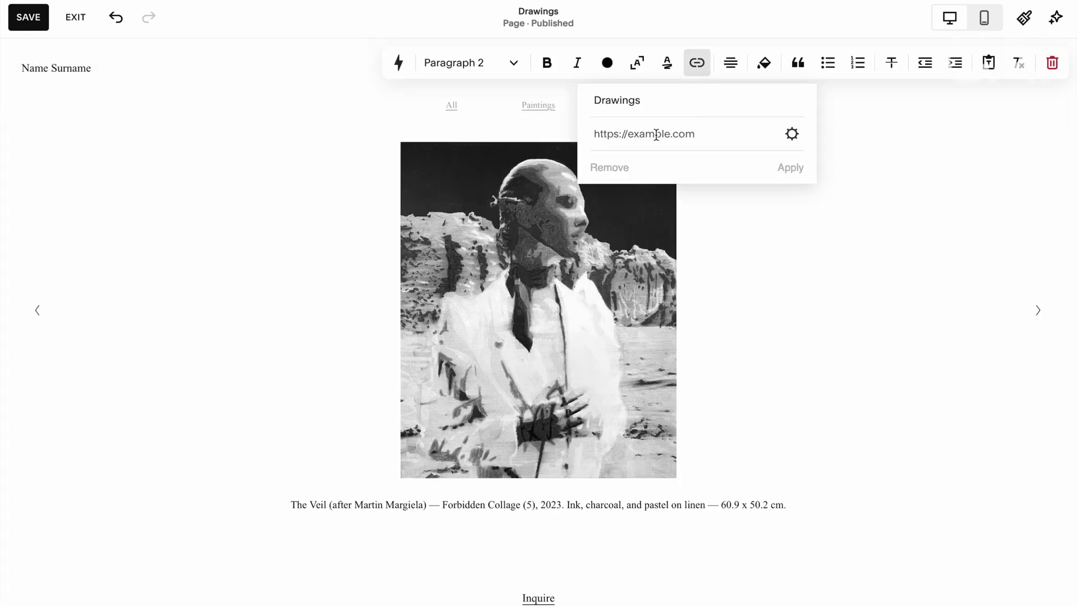
pyautogui.click(790, 136)
pyautogui.click(545, 372)
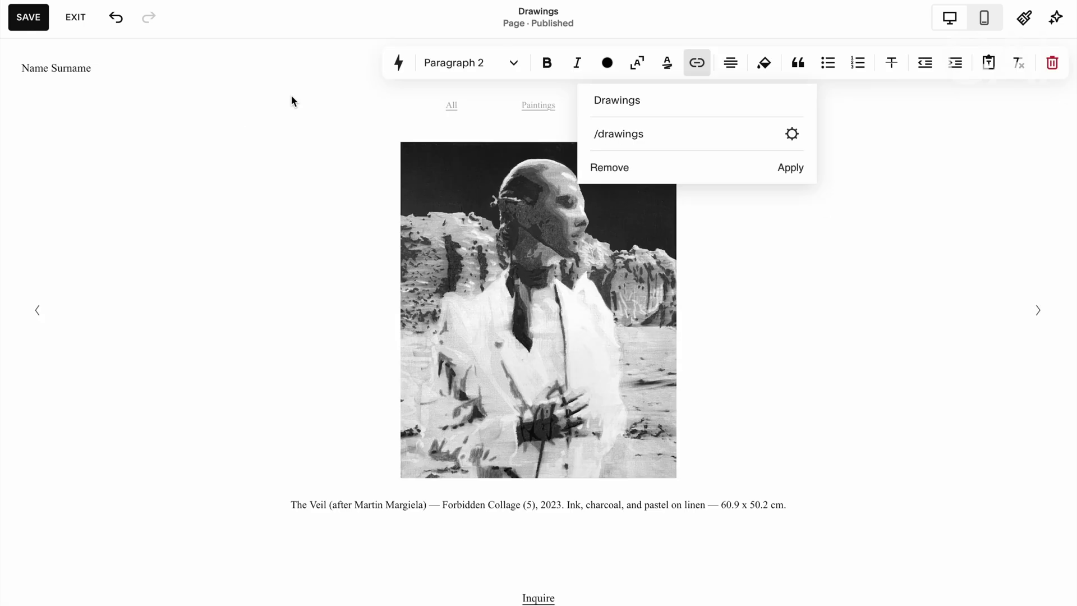
pyautogui.click(790, 166)
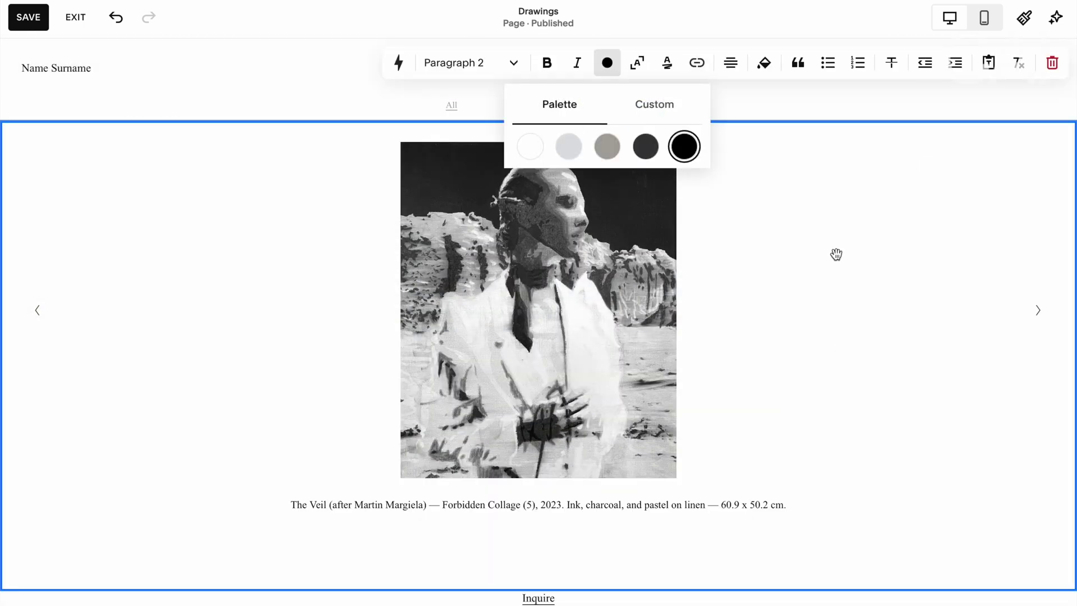
pyautogui.click(27, 17)
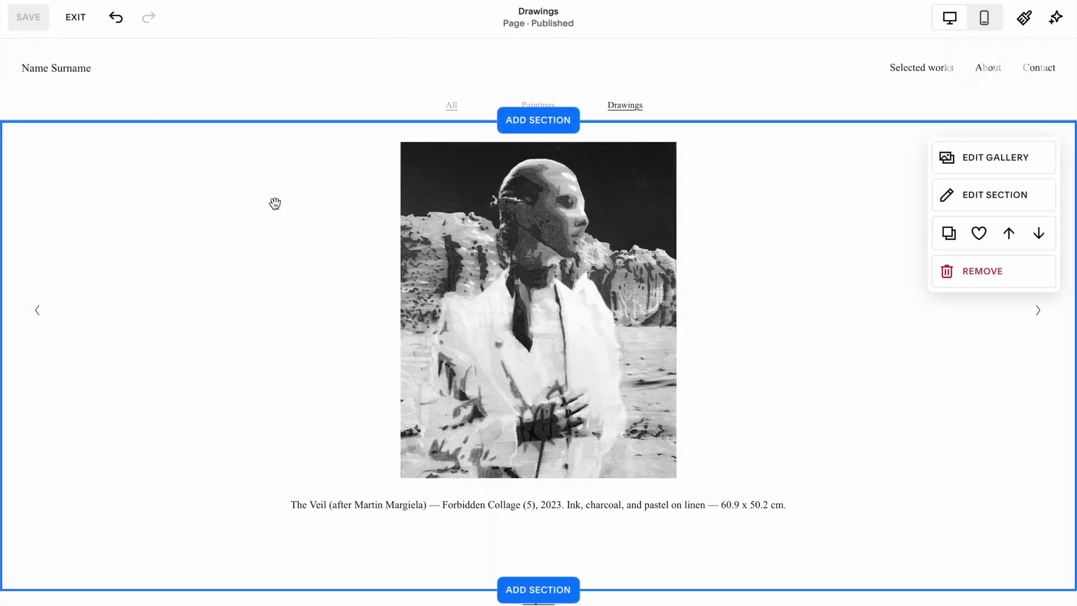
pyautogui.click(70, 18)
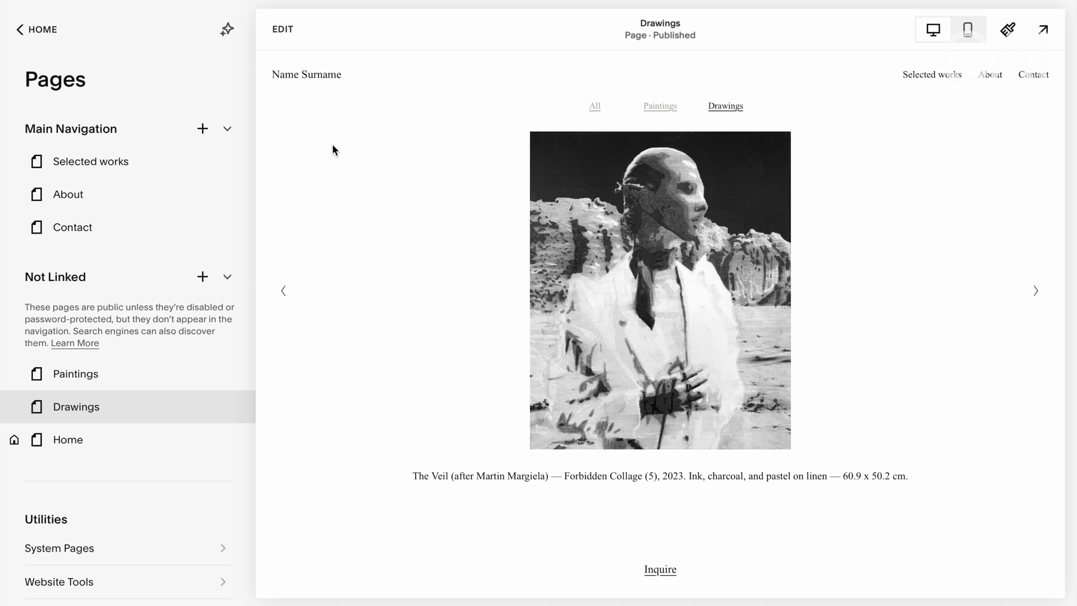
# - Preview the site full screen and look through the home page's exhibition images
pyautogui.click(1042, 29)
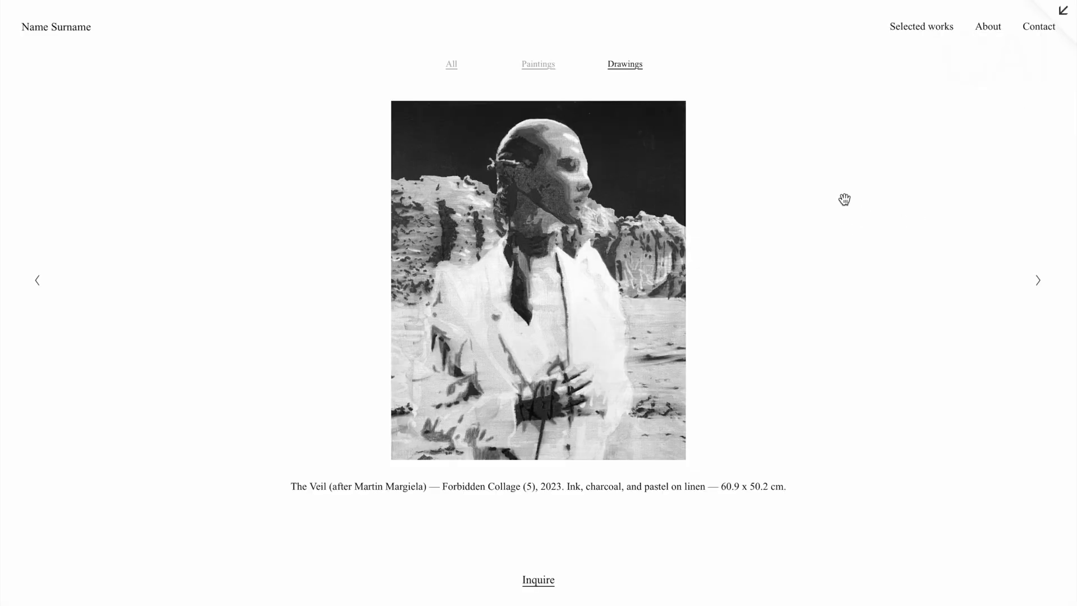
pyautogui.click(65, 29)
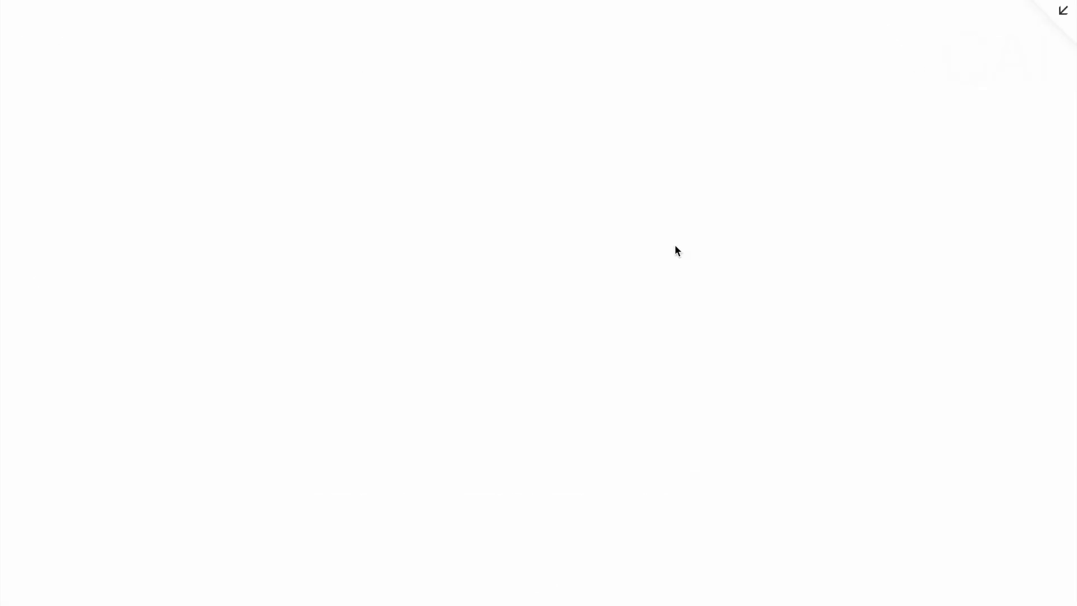
pyautogui.scroll(-10, 675, 250)
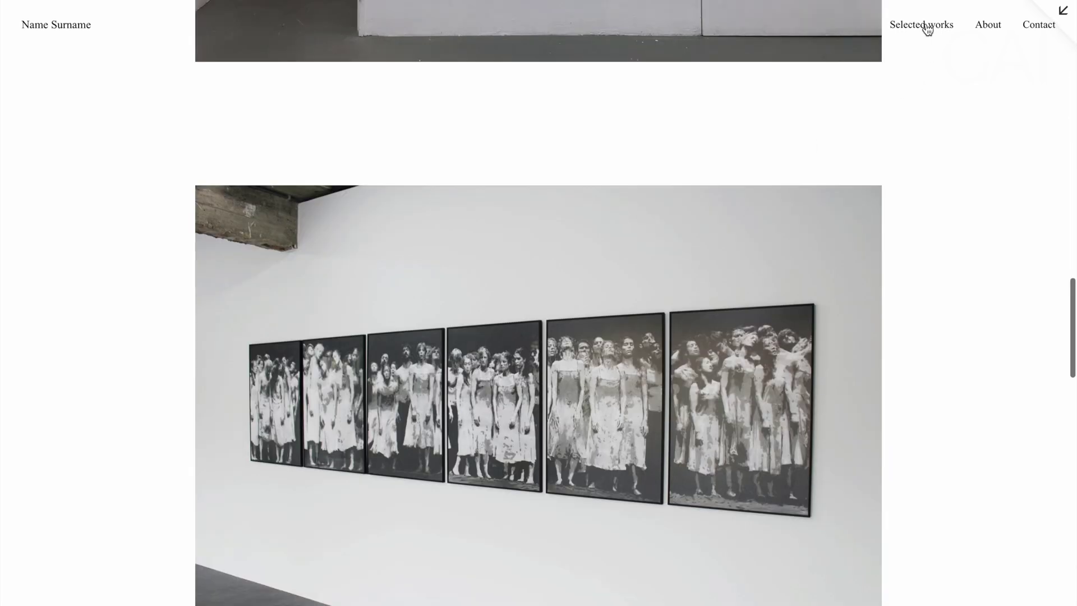
# - Test the Selected works, Paintings and Drawings links in the preview and browse the Drawings slideshow
pyautogui.click(926, 29)
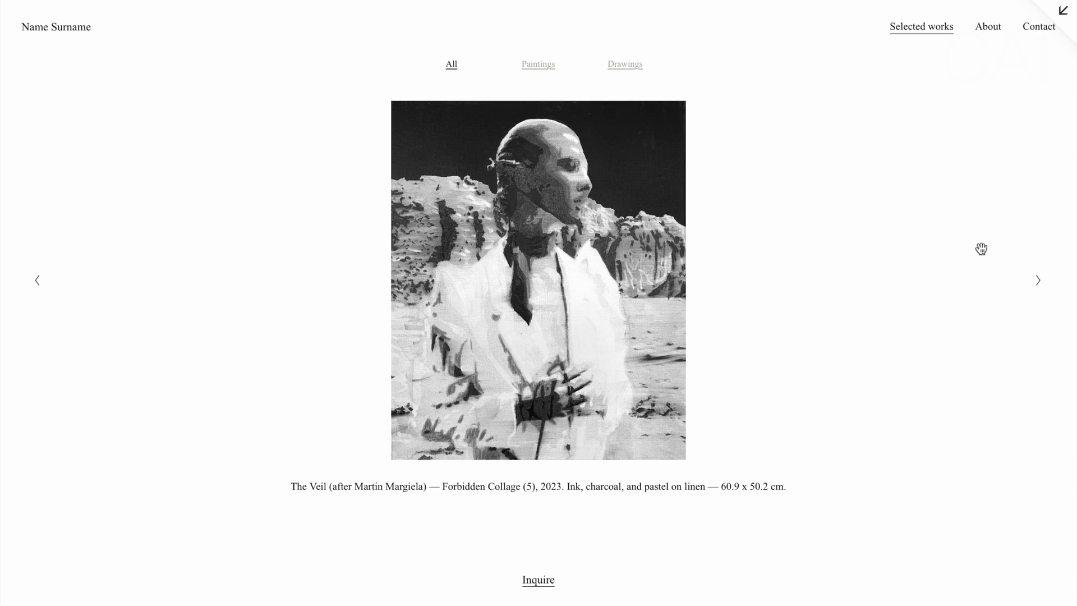
pyautogui.click(539, 67)
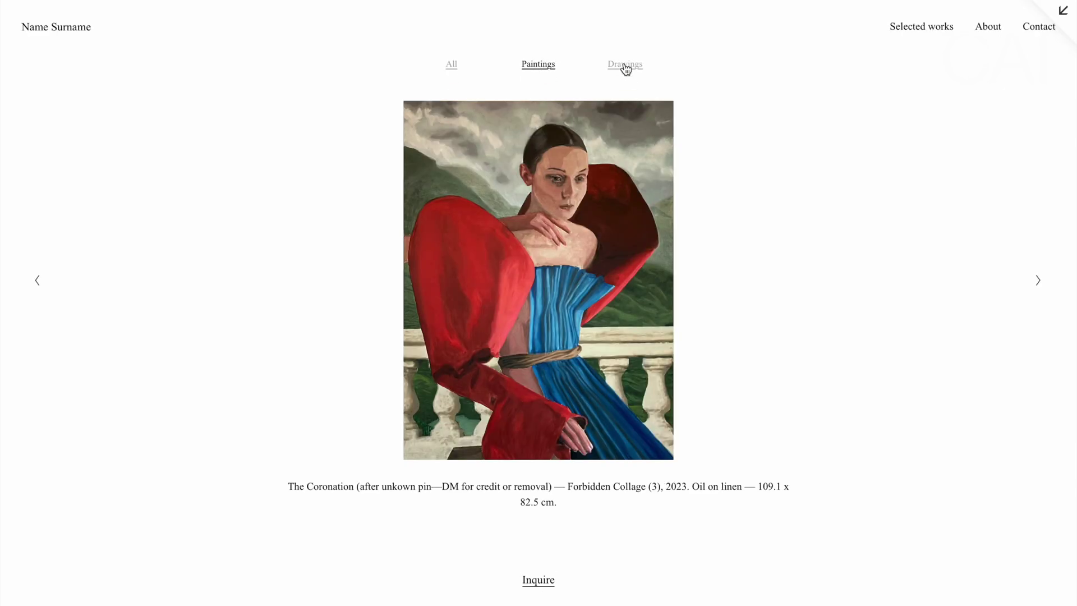
pyautogui.click(626, 67)
pyautogui.click(1036, 287)
pyautogui.click(1036, 287)
pyautogui.click(1036, 287)
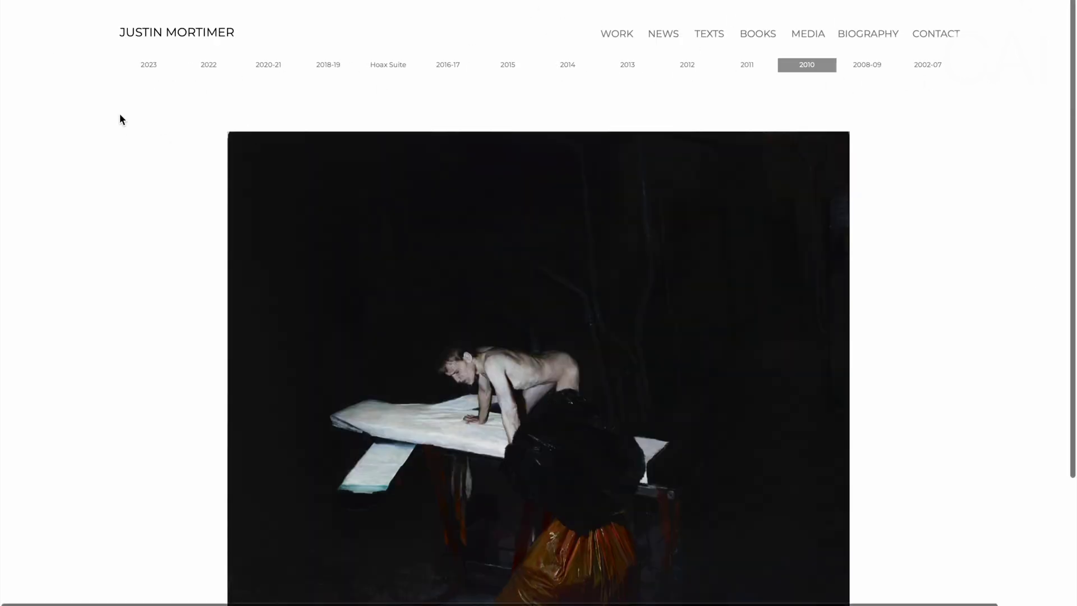
# - View the 2023 works on the Justin Mortimer website as a reference for organising work by year
pyautogui.click(142, 72)
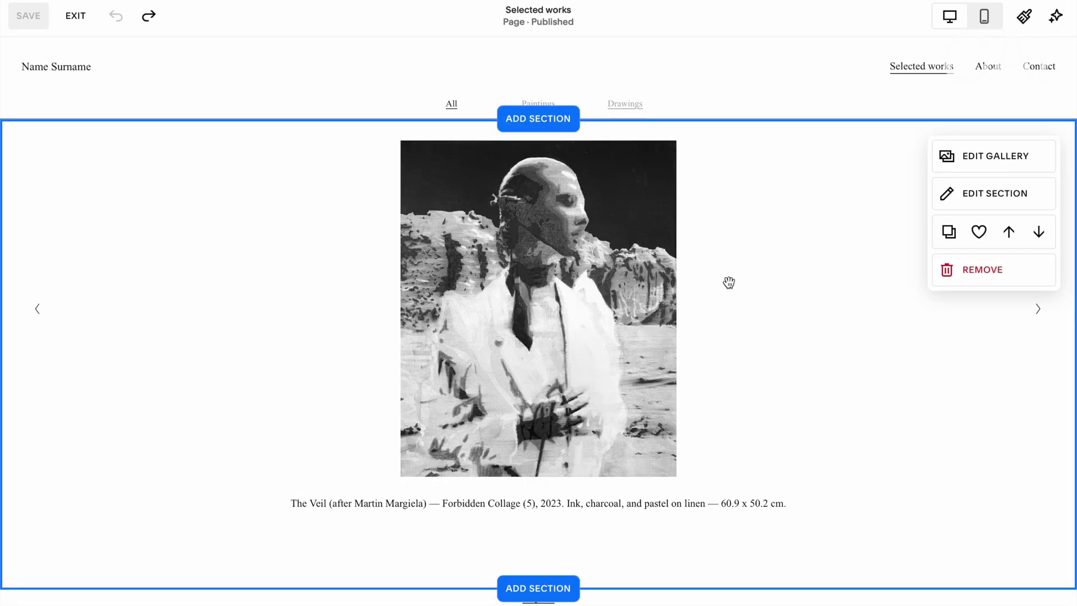
# - Change the gallery type of the Selected works gallery section to Grid: Masonry
pyautogui.scroll(-6, 415, 381)
pyautogui.scroll(6, 415, 381)
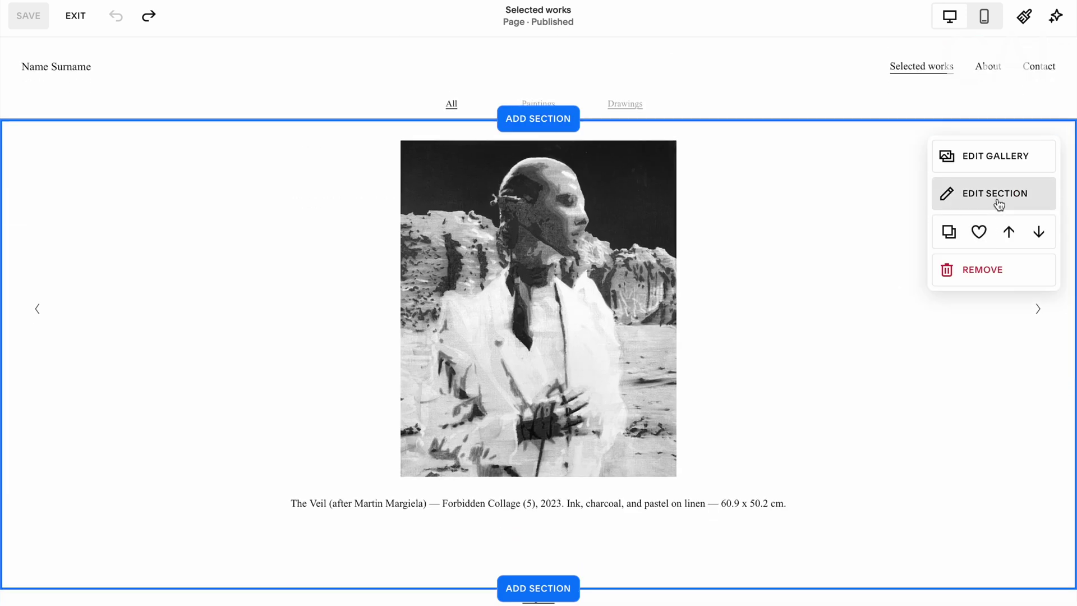
pyautogui.click(999, 205)
pyautogui.click(943, 313)
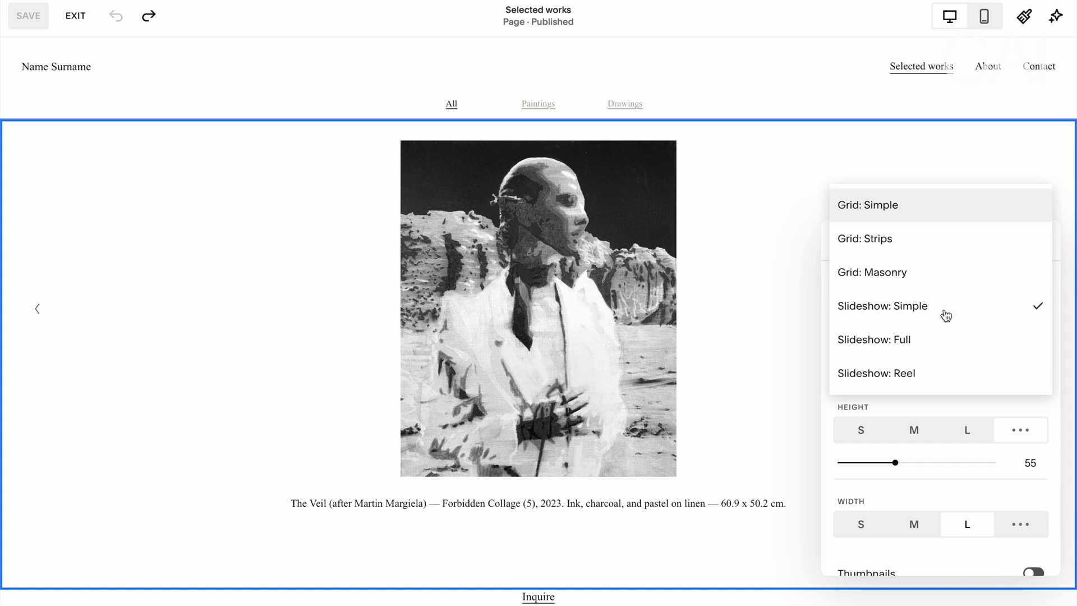
pyautogui.click(932, 280)
pyautogui.scroll(-10, 600, 361)
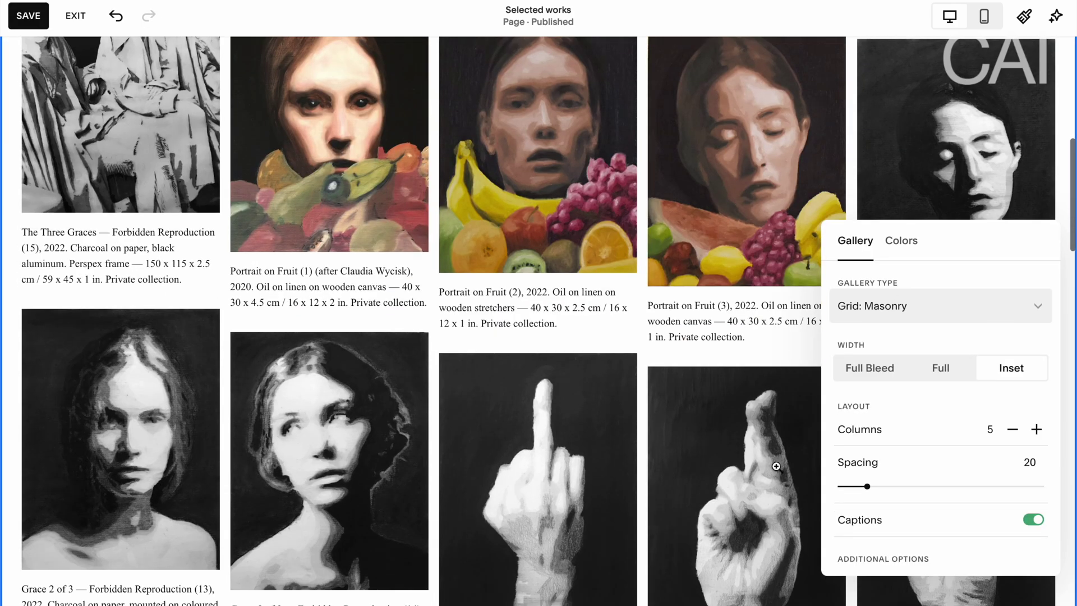
# - Reduce the Selected works masonry gallery to 3 columns and look over the resulting layout
pyautogui.click(1011, 429)
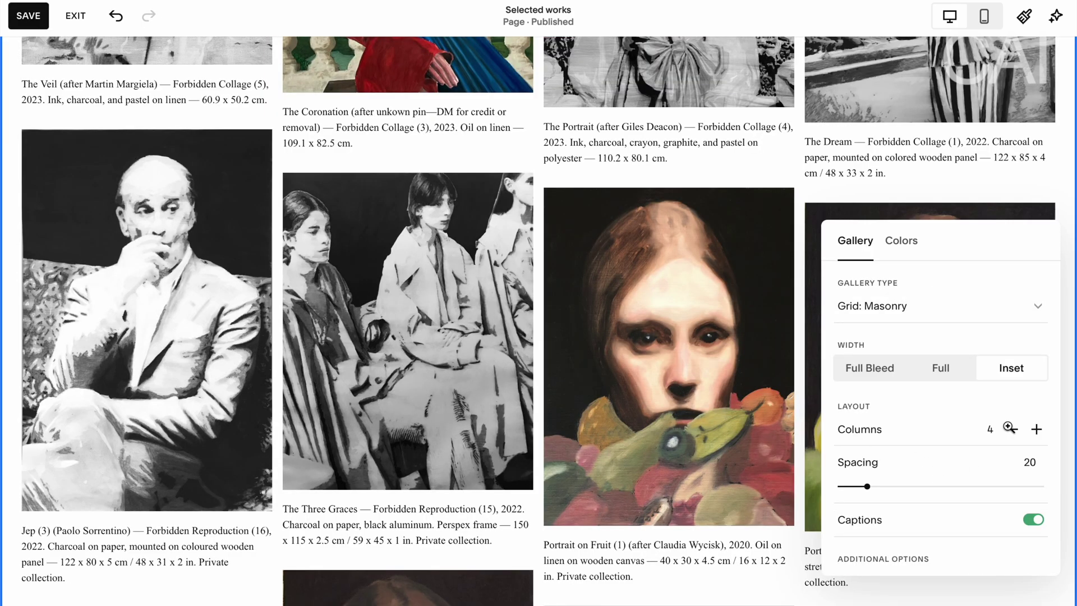
pyautogui.click(1010, 428)
pyautogui.scroll(-10, 571, 310)
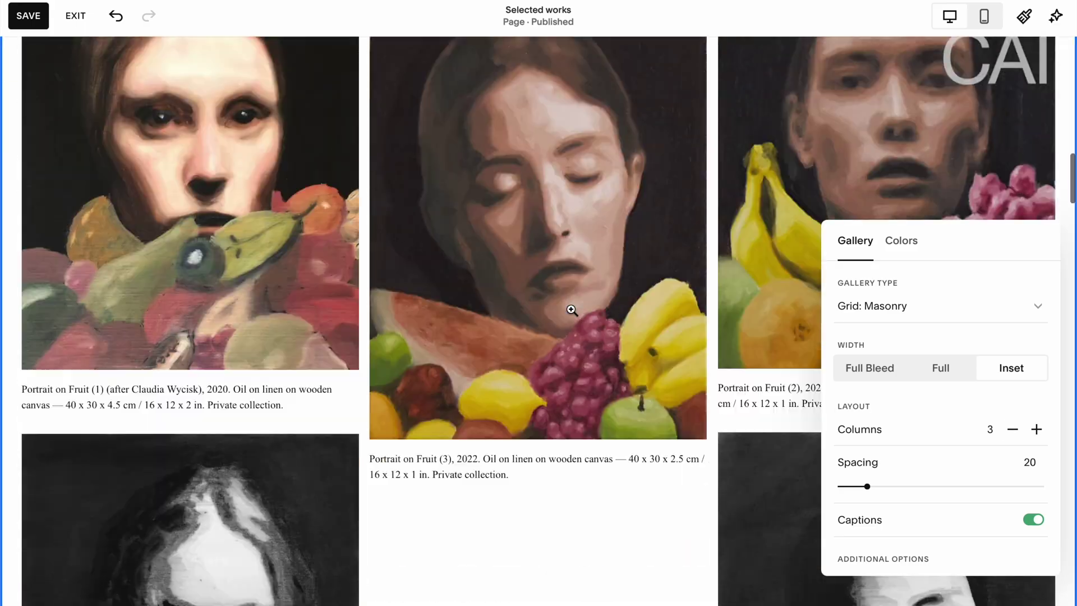
pyautogui.scroll(-5, 571, 310)
pyautogui.scroll(3, 571, 309)
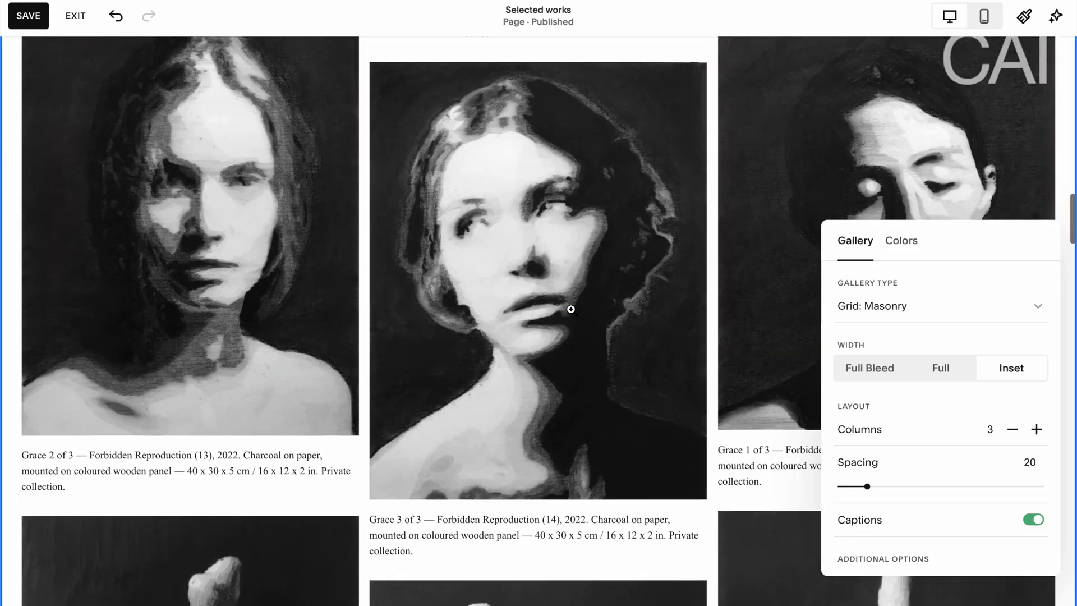
pyautogui.scroll(8, 571, 309)
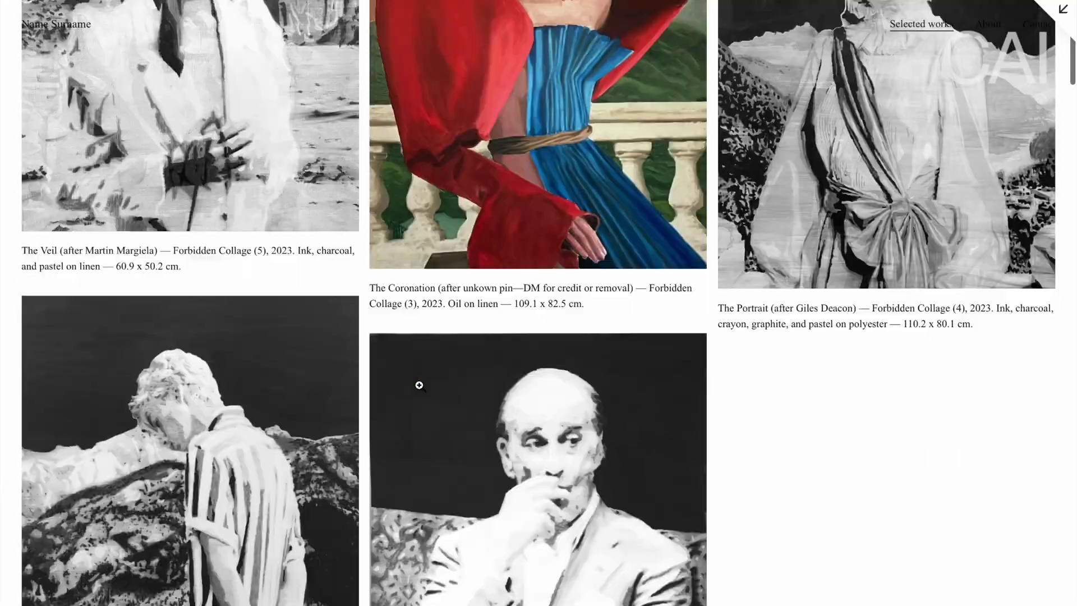
# - Open The Coronation from the Selected works masonry gallery for a closer look and go back to the Selected works page
pyautogui.scroll(-7, 419, 379)
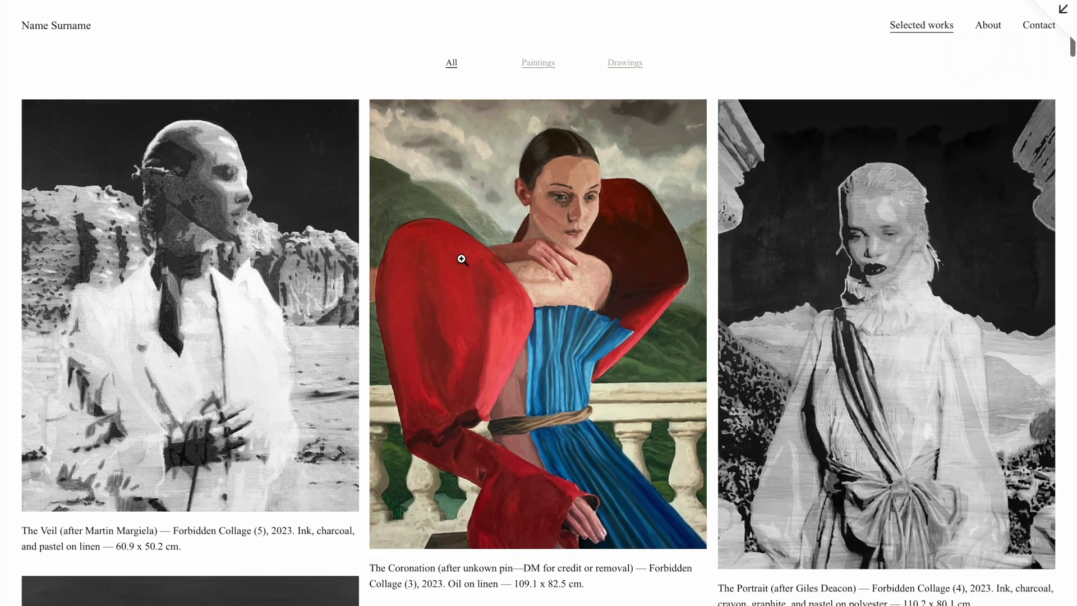
pyautogui.click(462, 259)
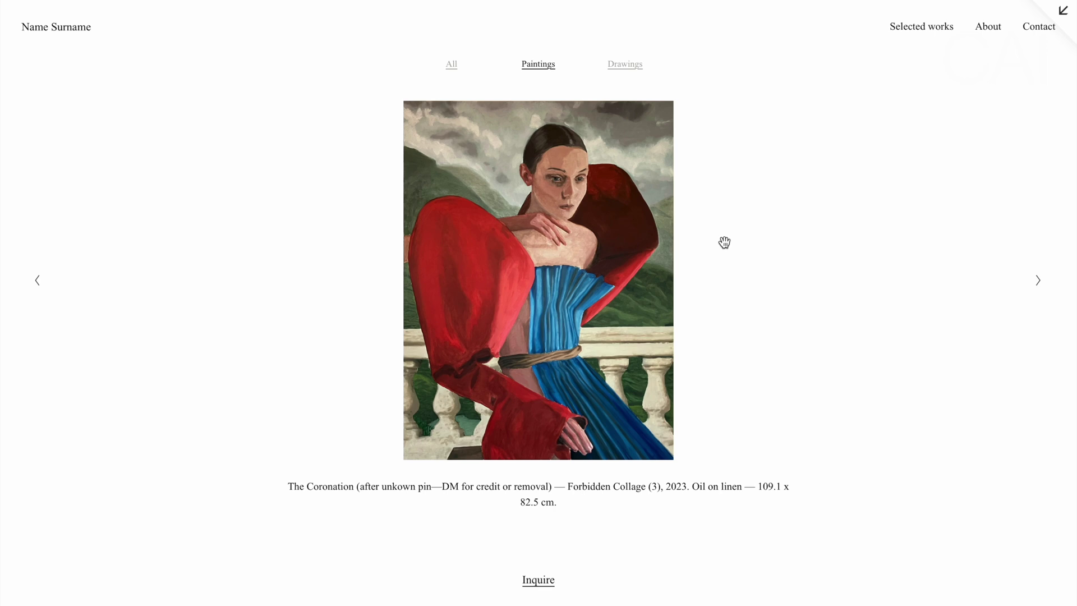
pyautogui.click(909, 37)
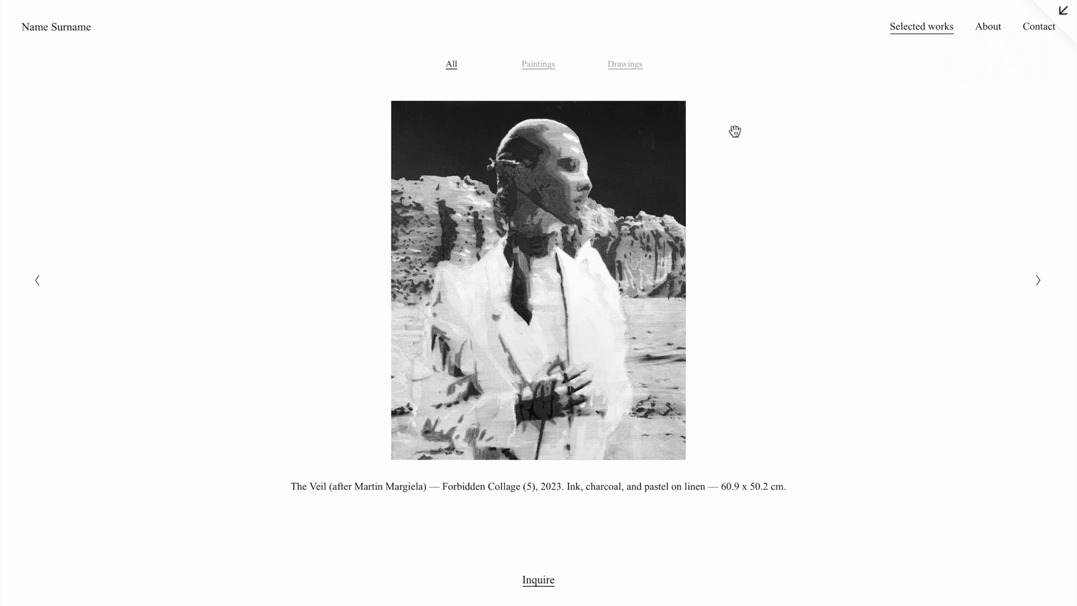
# - Leave the full-screen preview, view the Portfolio layouts offered for a new Main Navigation page, and close them without adding one
pyautogui.moveTo(1062, 11)
pyautogui.click(1065, 20)
pyautogui.click(202, 128)
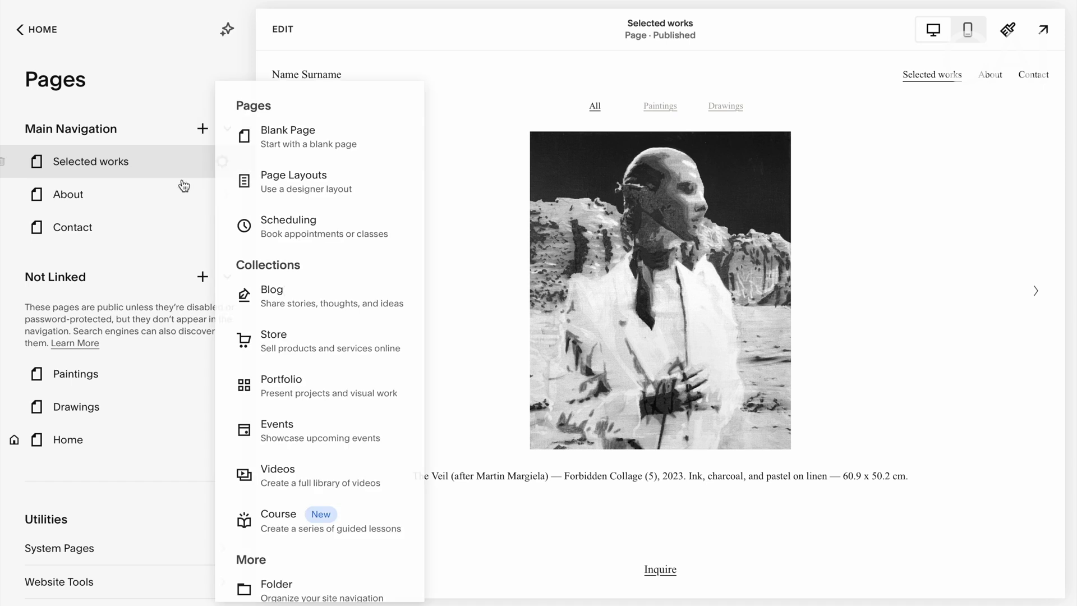
pyautogui.click(263, 392)
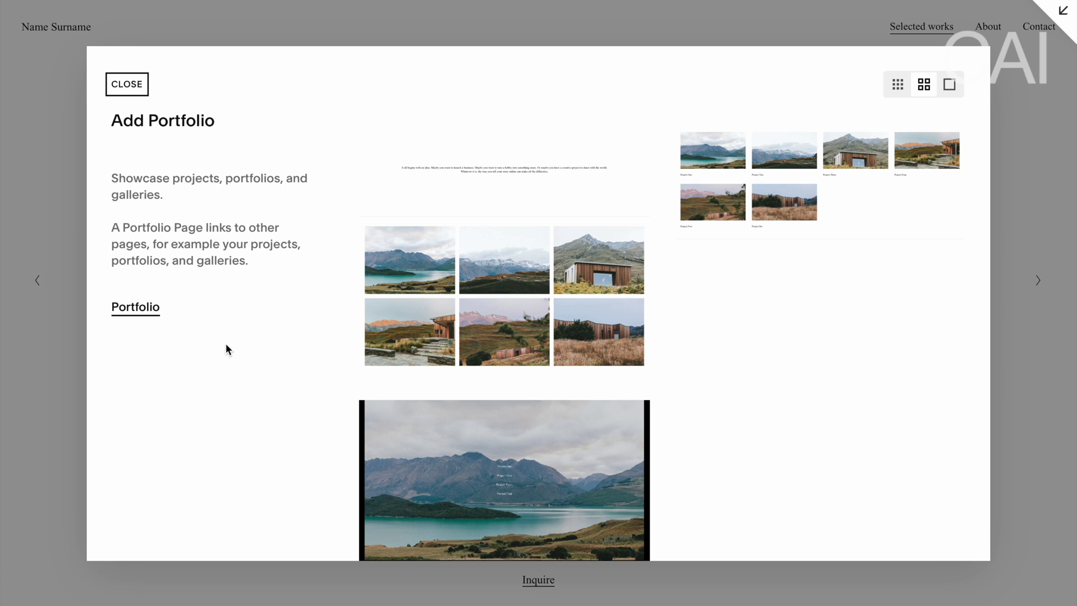
pyautogui.click(132, 93)
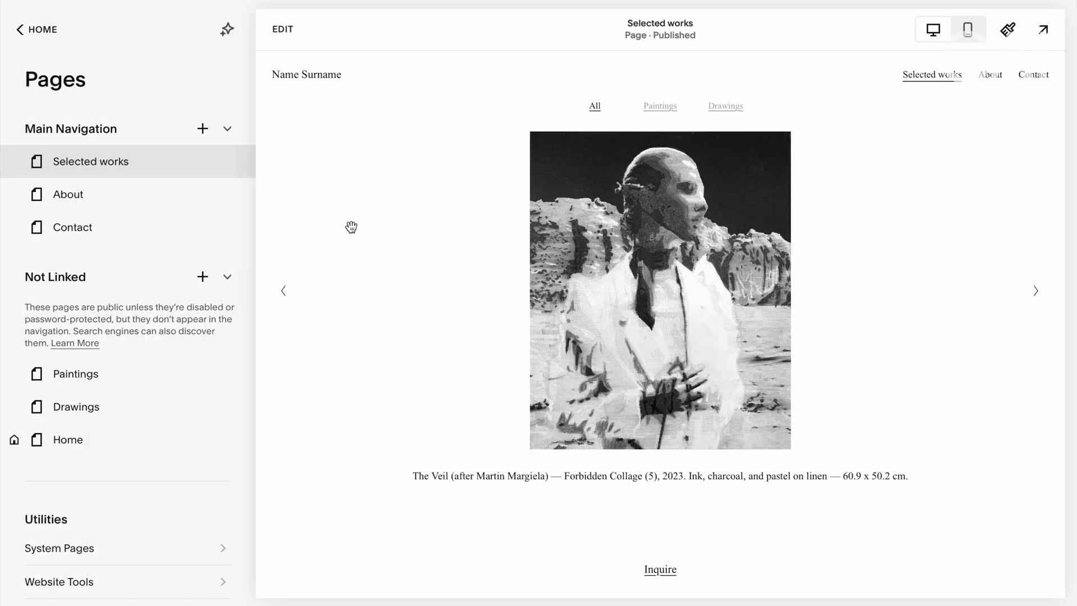